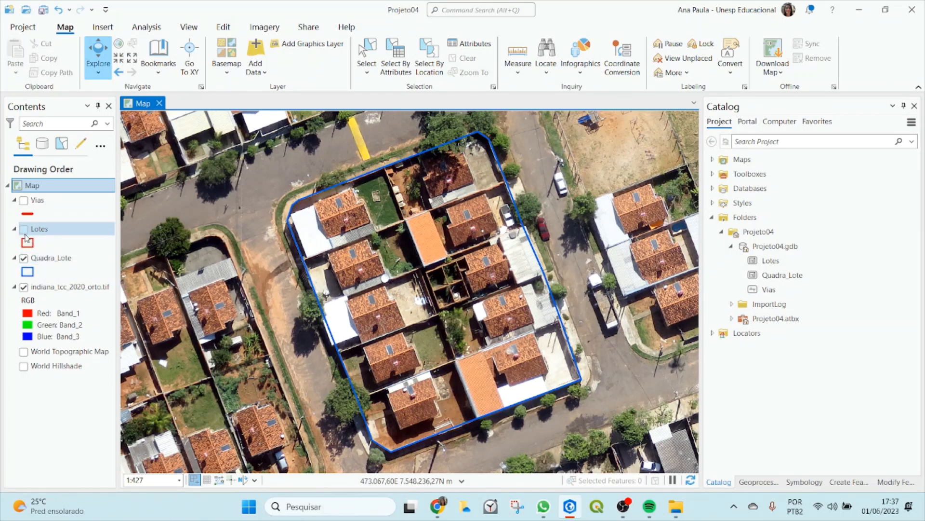
# Compare the Lotes and Quadra_Lote boundaries by switching between the two layers, leaving Quadra_Lote shown and Lotes hidden.
pyautogui.click(23, 229)
pyautogui.click(24, 259)
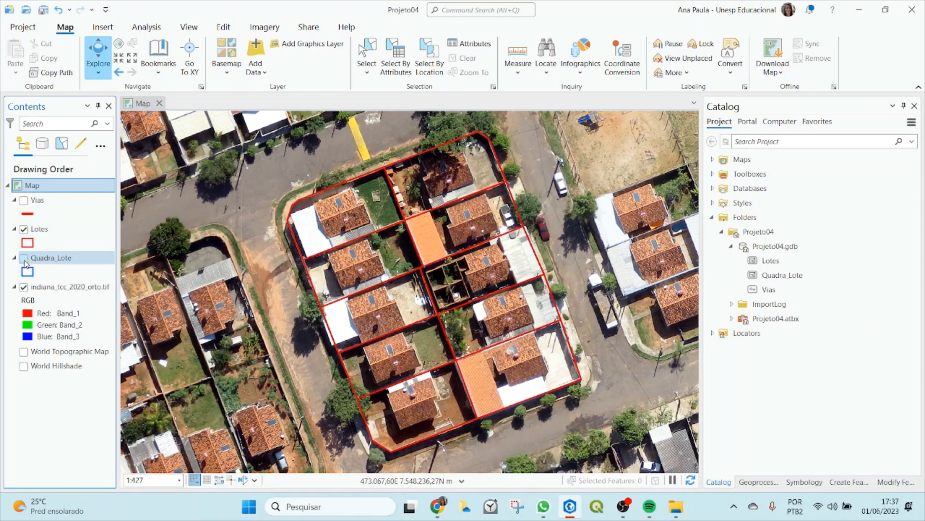
pyautogui.click(23, 230)
pyautogui.click(23, 259)
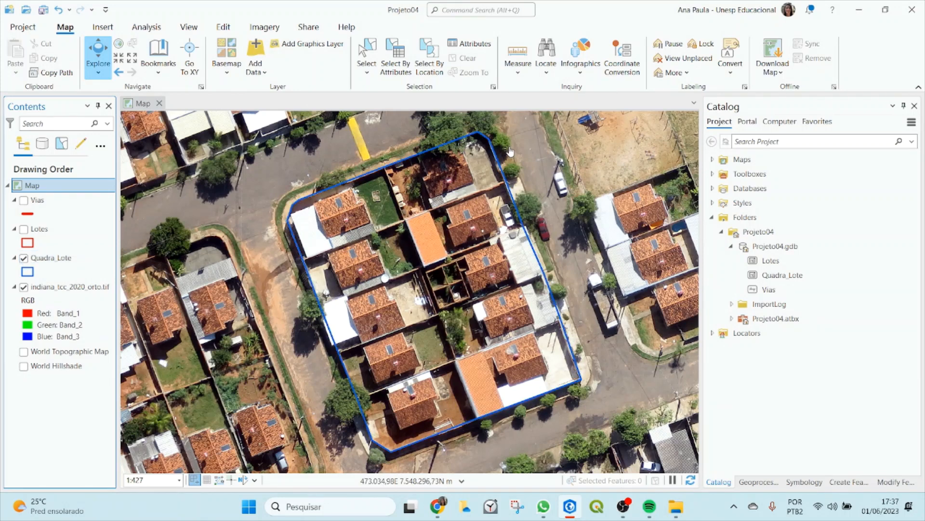
# Examine the outlined block and the neighbouring blocks to its west in the orthophoto, including their sidewalks and street edges.
pyautogui.moveTo(581, 213); pyautogui.dragTo(570, 215)
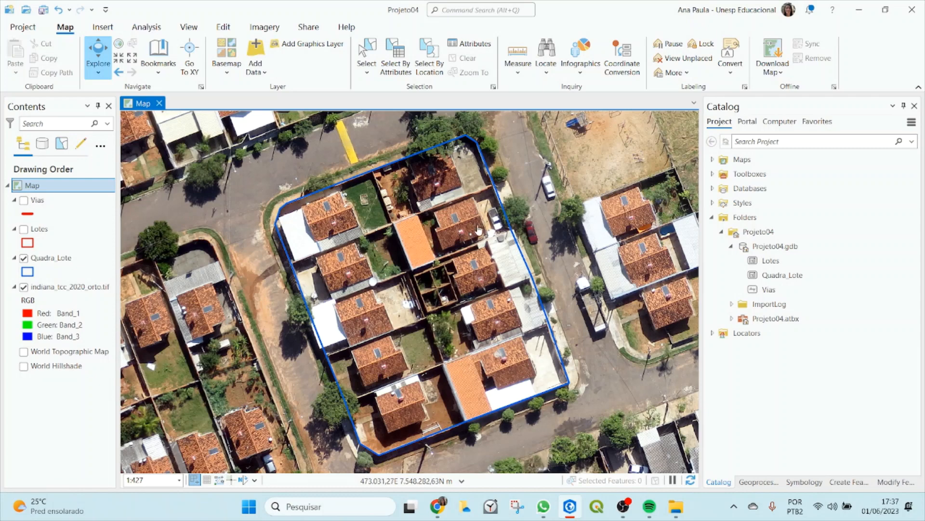
pyautogui.moveTo(478, 230); pyautogui.dragTo(449, 237)
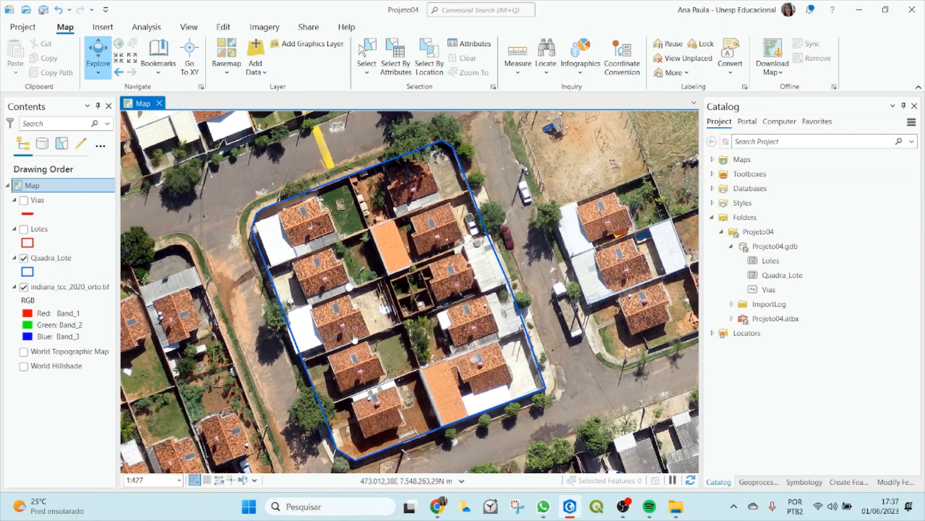
pyautogui.moveTo(345, 330); pyautogui.dragTo(431, 306)
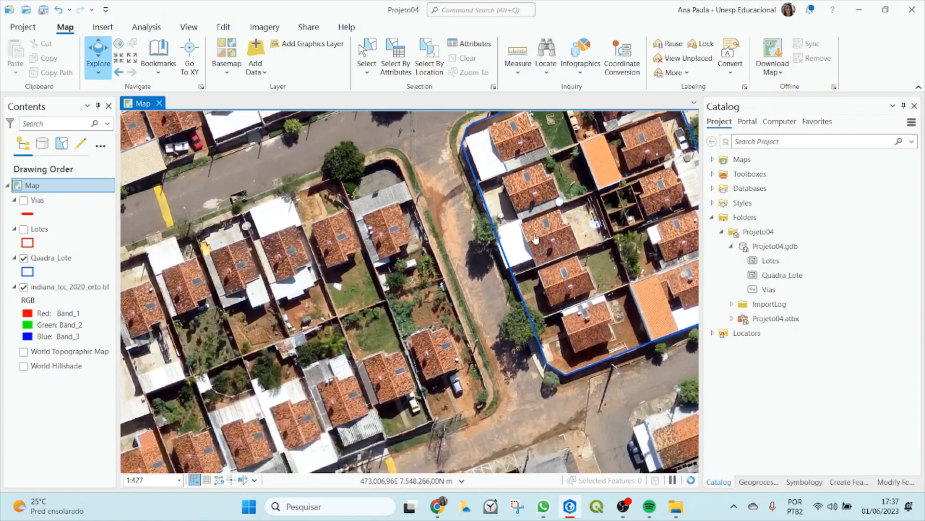
pyautogui.moveTo(543, 289); pyautogui.dragTo(424, 320)
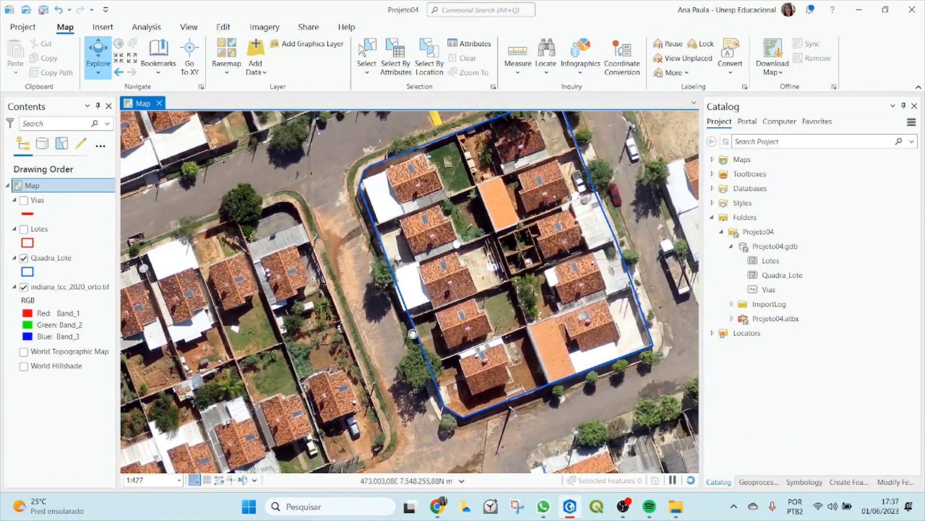
pyautogui.moveTo(321, 343); pyautogui.dragTo(429, 328)
pyautogui.moveTo(286, 358); pyautogui.dragTo(561, 272)
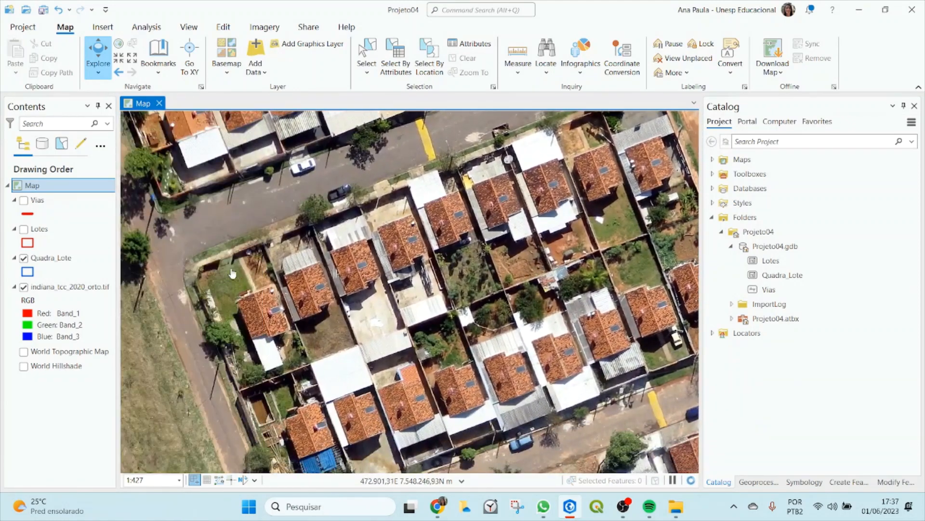
pyautogui.moveTo(471, 310); pyautogui.dragTo(546, 325)
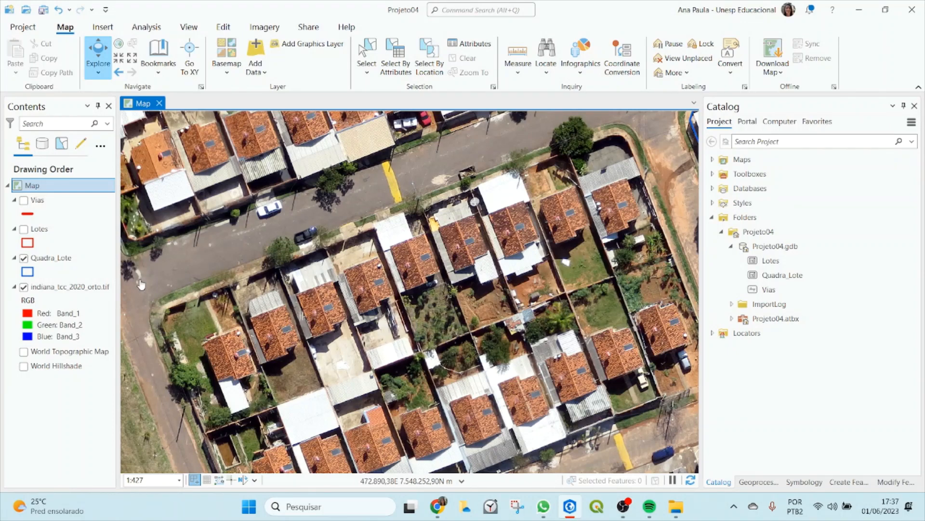
# Start a new polygon feature class named Quadra_calcada in the Projeto04.gdb geodatabase.
pyautogui.rightClick(772, 246)
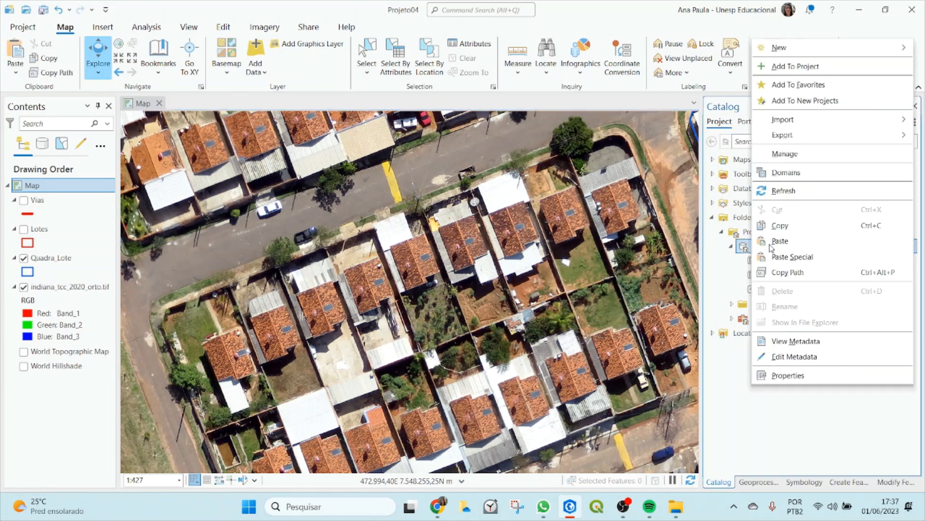
pyautogui.moveTo(781, 47)
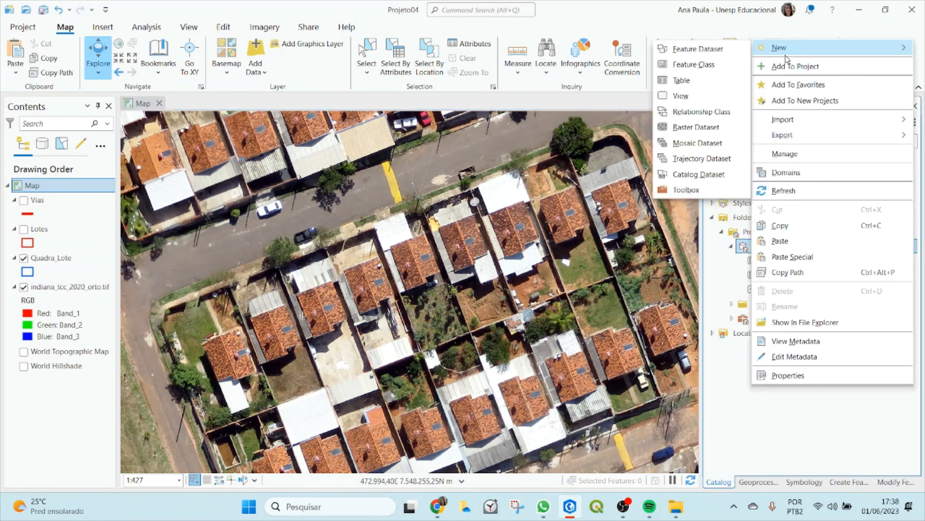
pyautogui.click(693, 69)
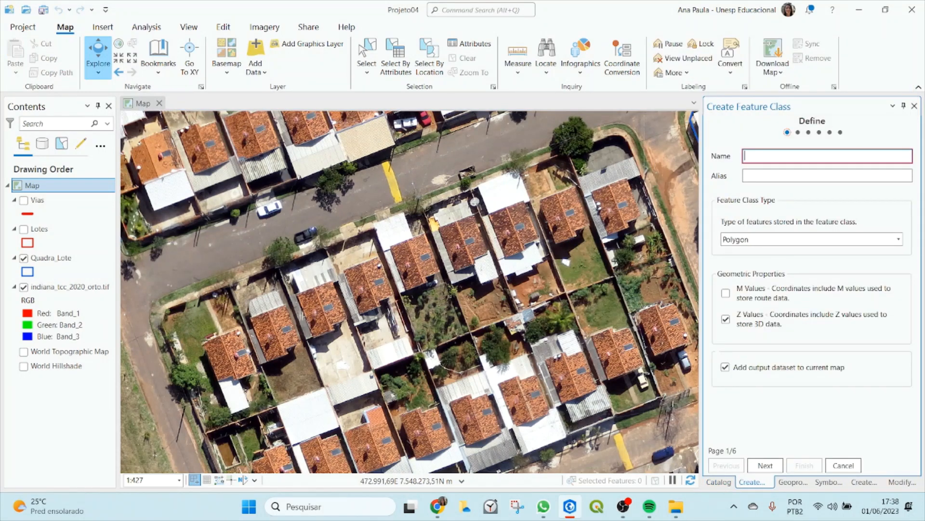
pyautogui.write('Quadra_ca')
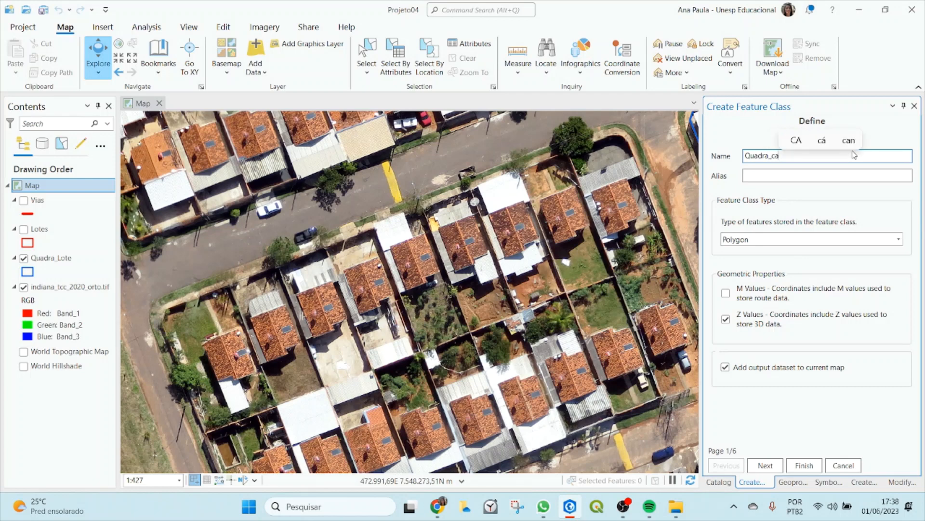
pyautogui.write('lcada')
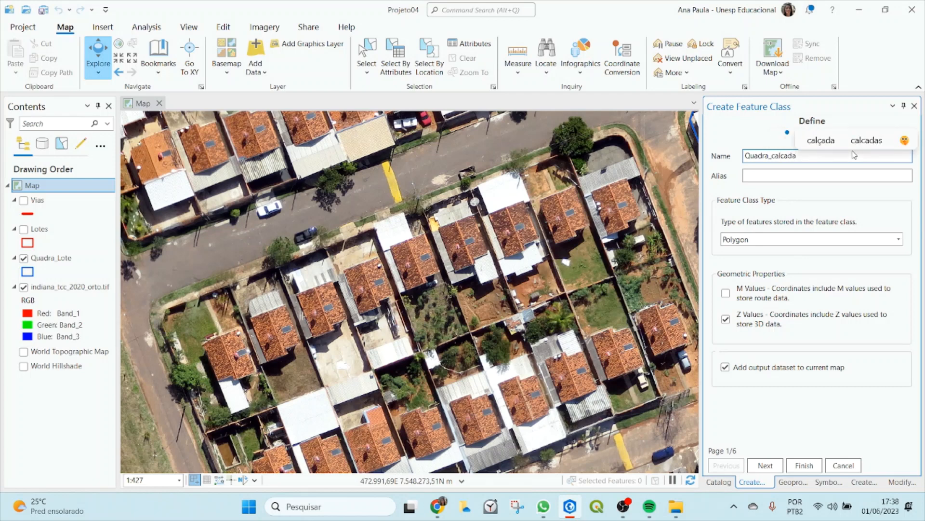
pyautogui.click(766, 465)
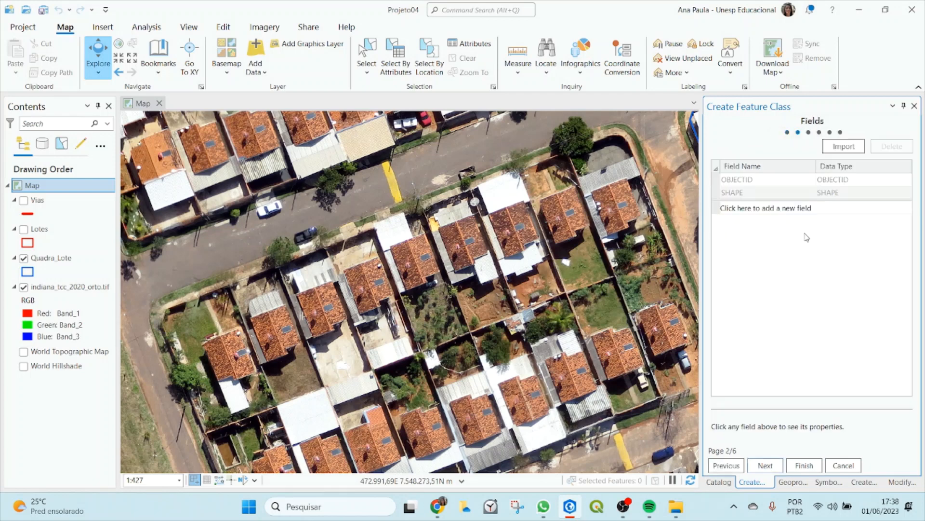
# Add a Numero_Quadra field with the Short Integer data type to the new feature class.
pyautogui.click(738, 209)
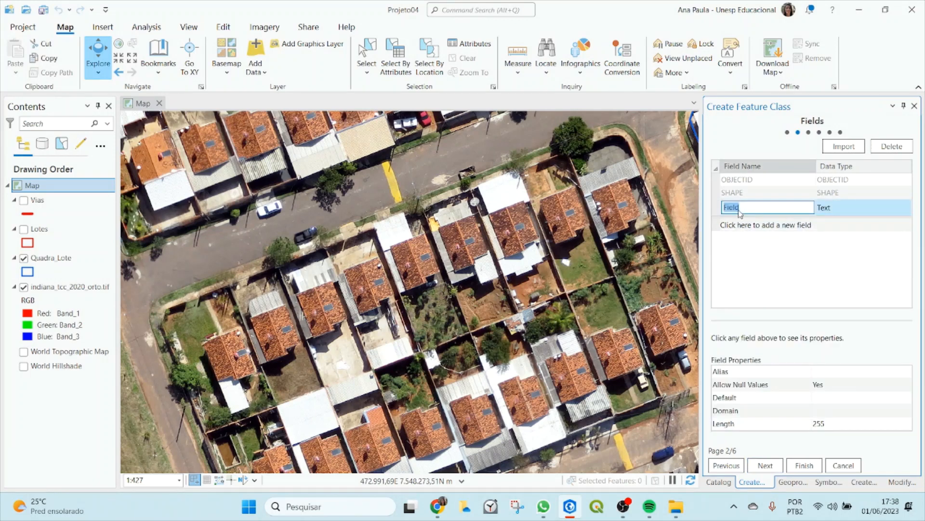
pyautogui.write('Numero_Q')
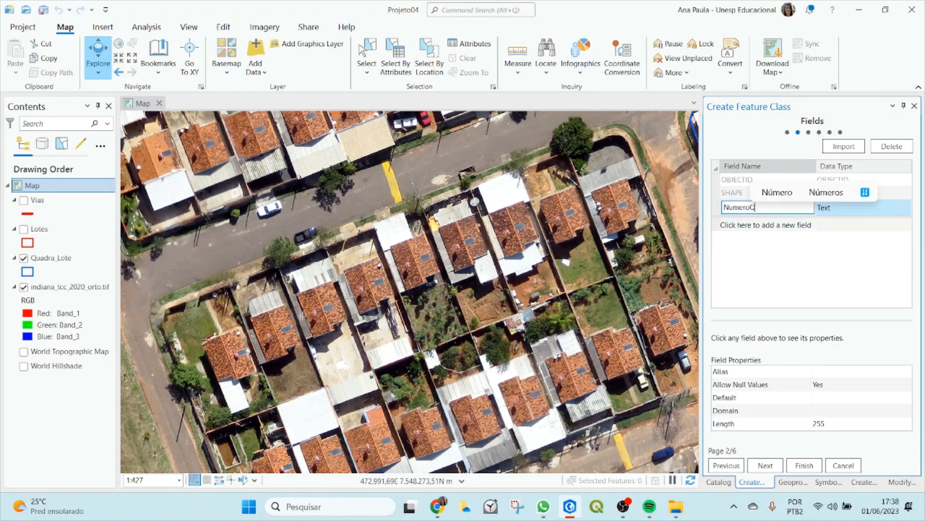
pyautogui.write('ua')
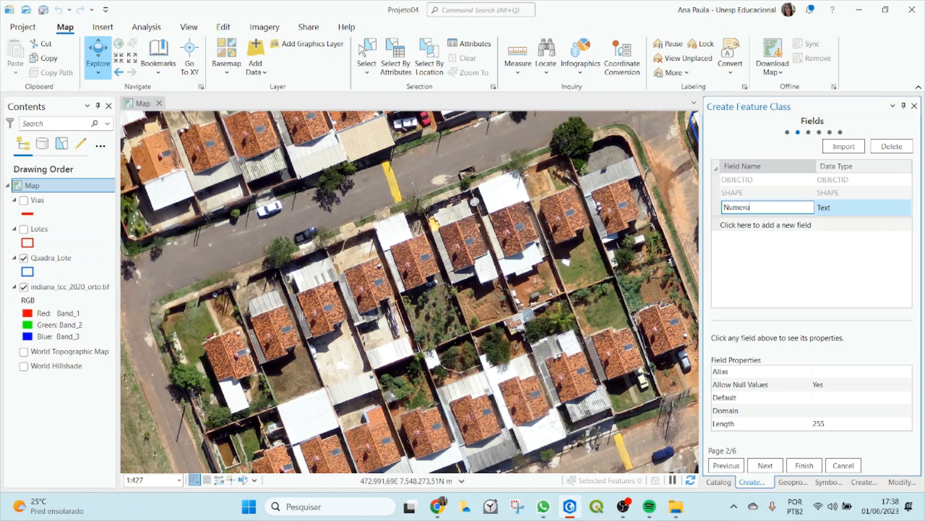
pyautogui.write('_Quadra')
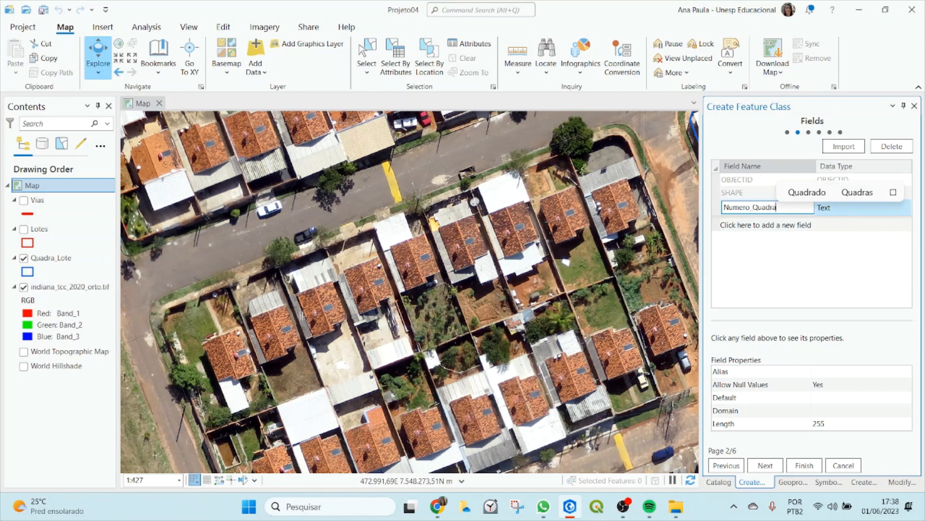
pyautogui.click(895, 213)
pyautogui.click(838, 219)
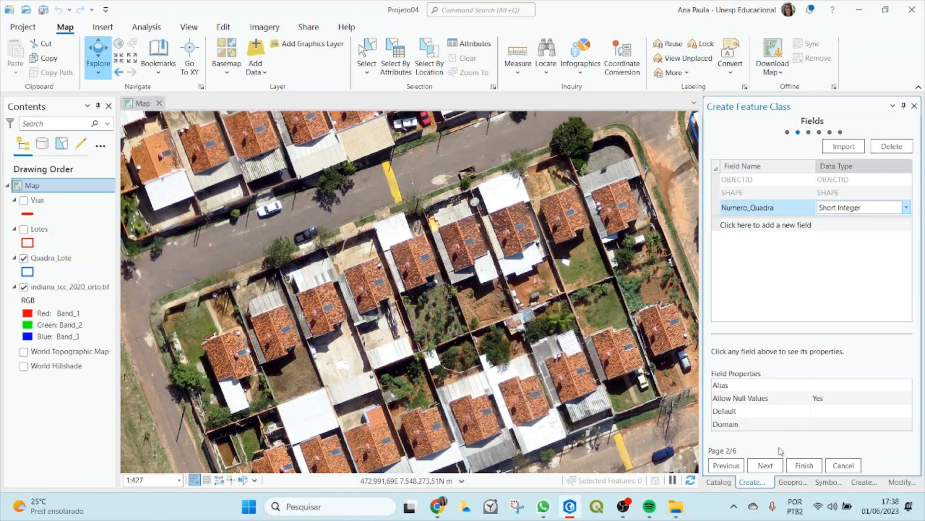
# Keep the SIRGAS 2000 UTM Zone 22S coordinate system and the default tolerance and remaining settings, and finish creating the feature class.
pyautogui.click(765, 465)
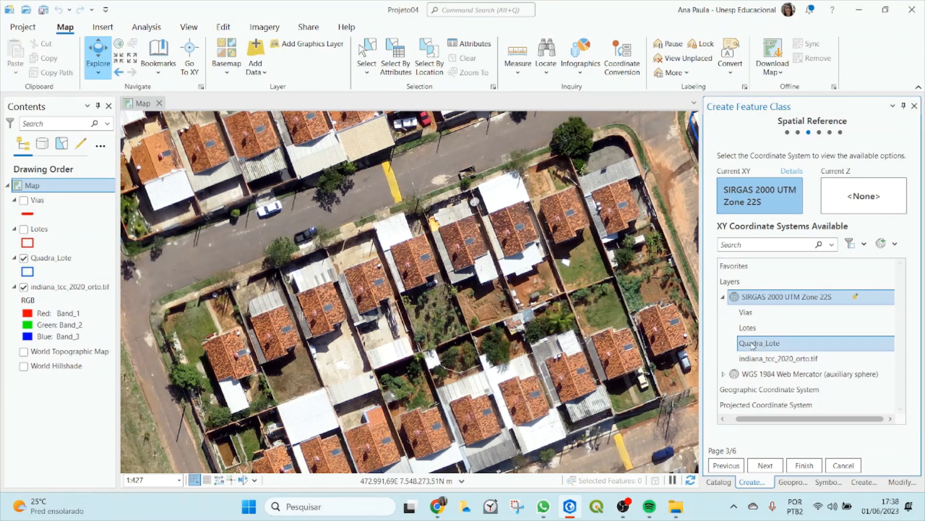
pyautogui.click(769, 467)
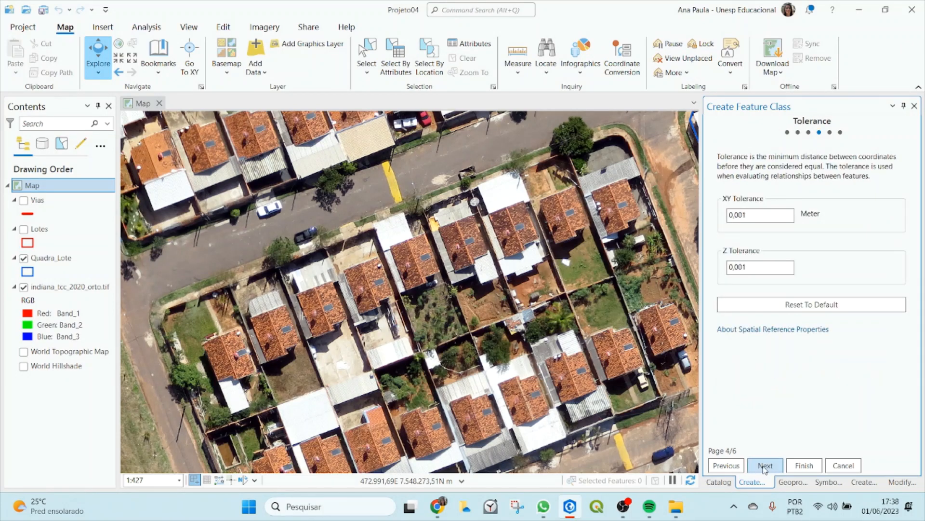
pyautogui.click(765, 465)
pyautogui.click(765, 465)
pyautogui.click(804, 466)
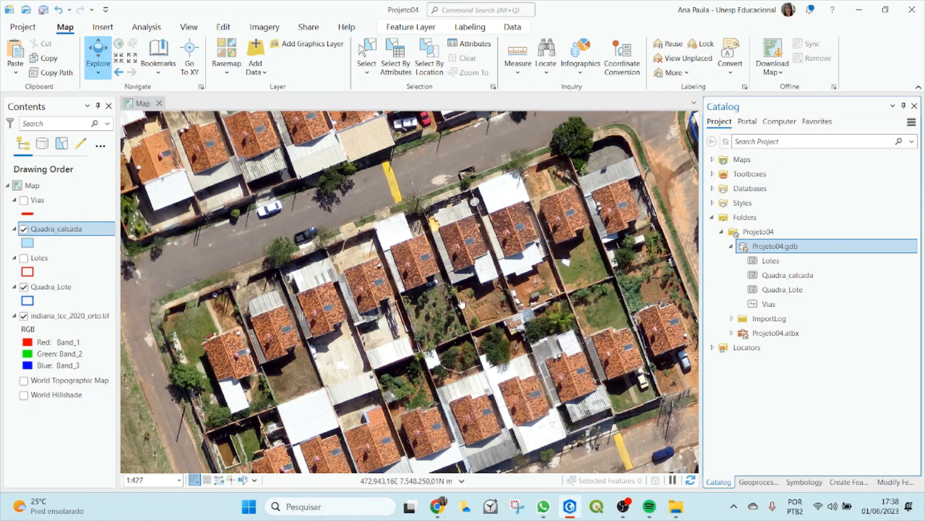
# Examine the curb and sidewalk limits around the playground block east of the outlined block.
pyautogui.scroll(-3, 465, 310)
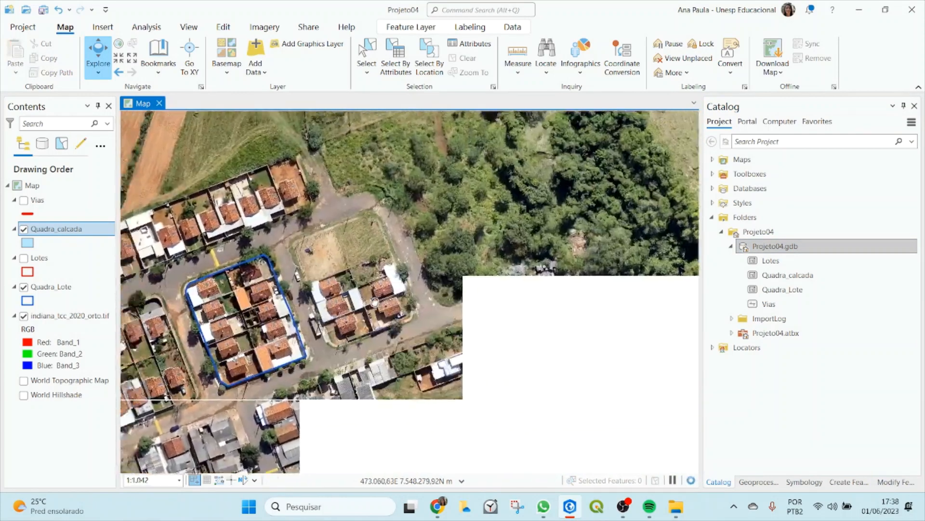
pyautogui.scroll(2, 388, 295)
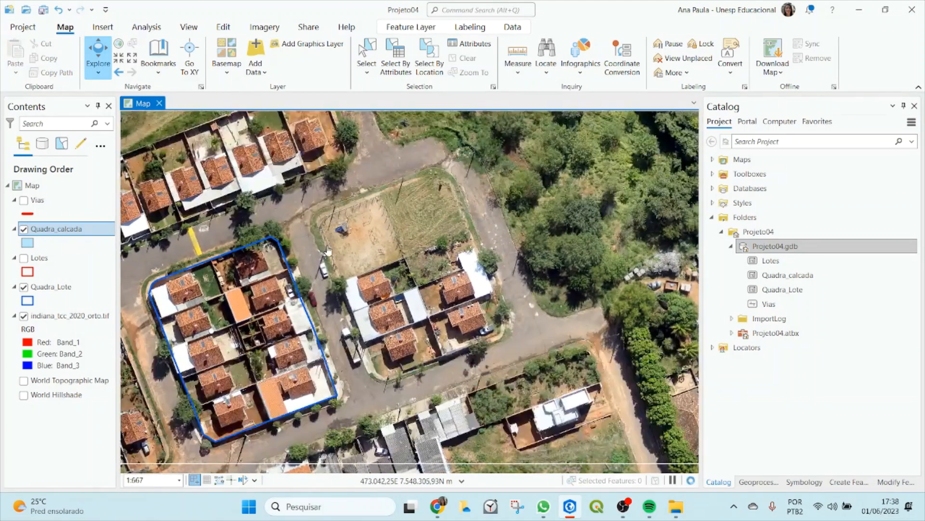
pyautogui.scroll(4, 375, 208)
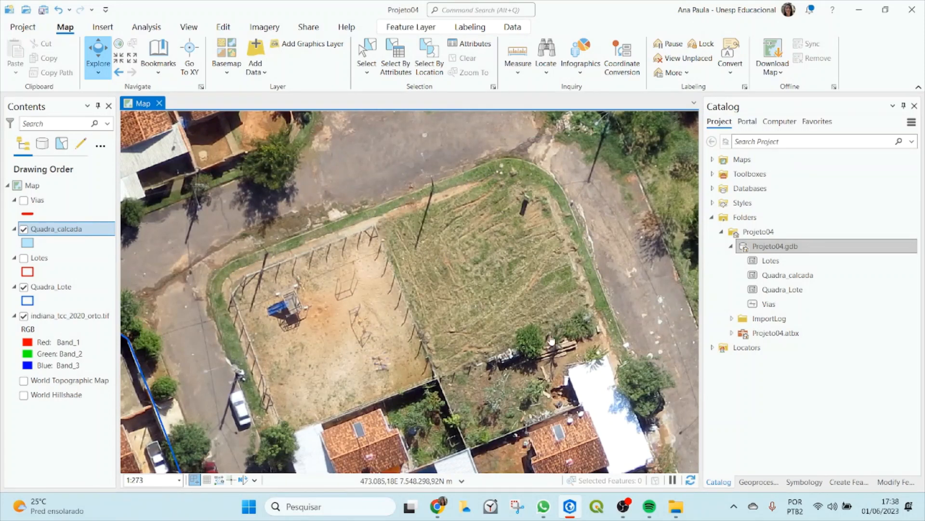
pyautogui.moveTo(521, 439); pyautogui.dragTo(462, 200)
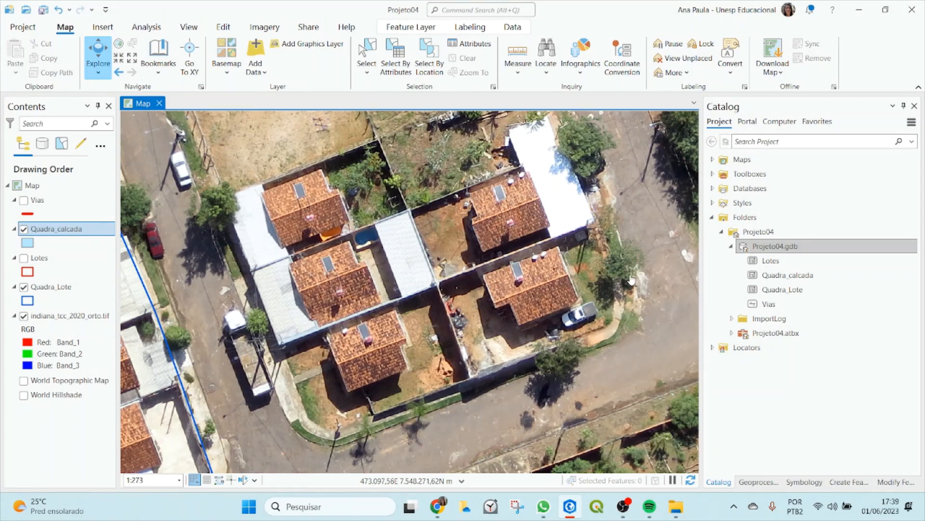
pyautogui.moveTo(525, 154); pyautogui.dragTo(566, 344)
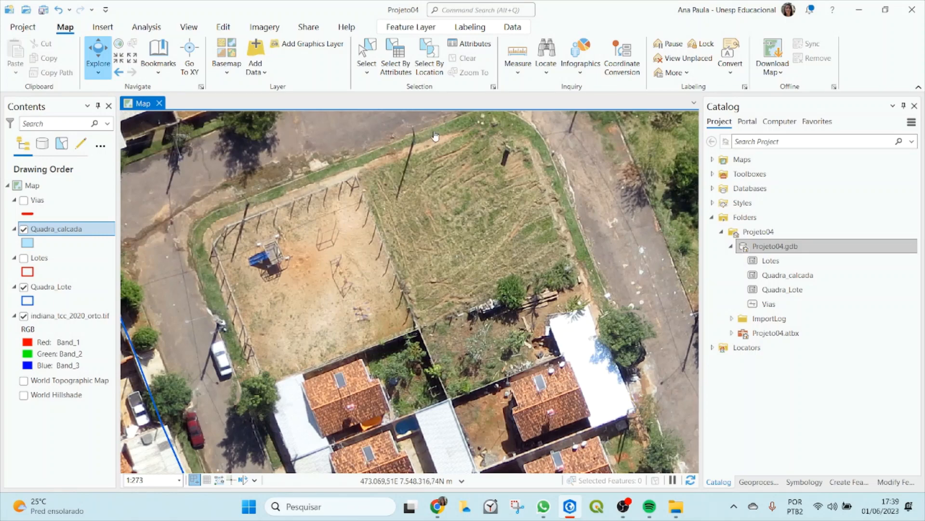
pyautogui.moveTo(534, 194); pyautogui.dragTo(375, 327)
pyautogui.scroll(-2, 375, 327)
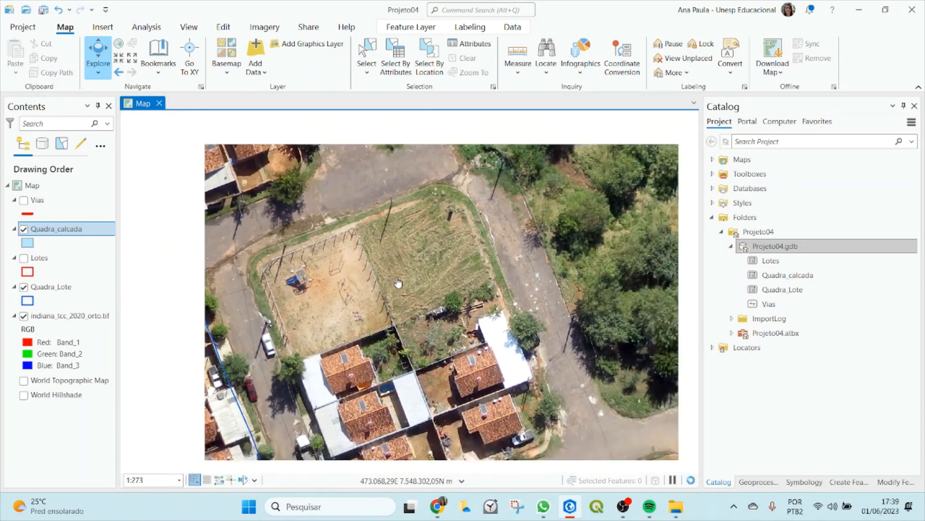
pyautogui.scroll(2, 365, 238)
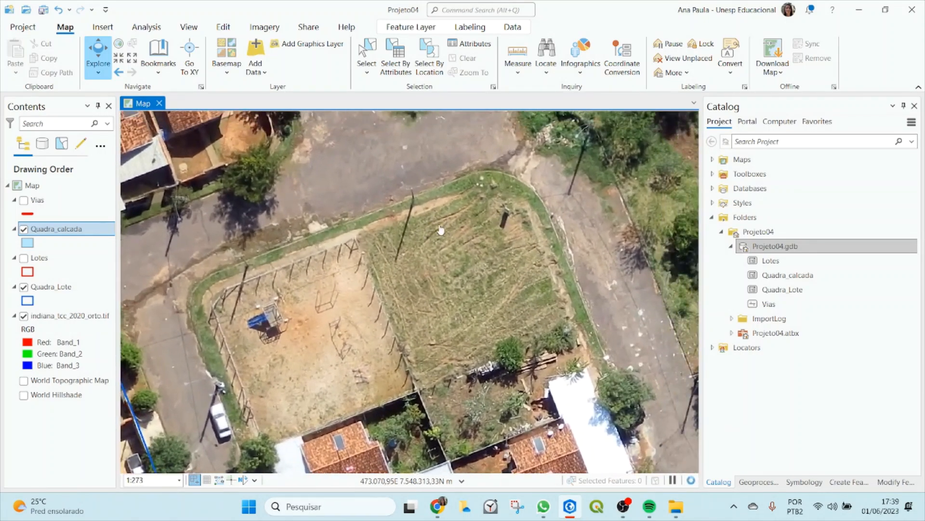
pyautogui.scroll(2, 366, 238)
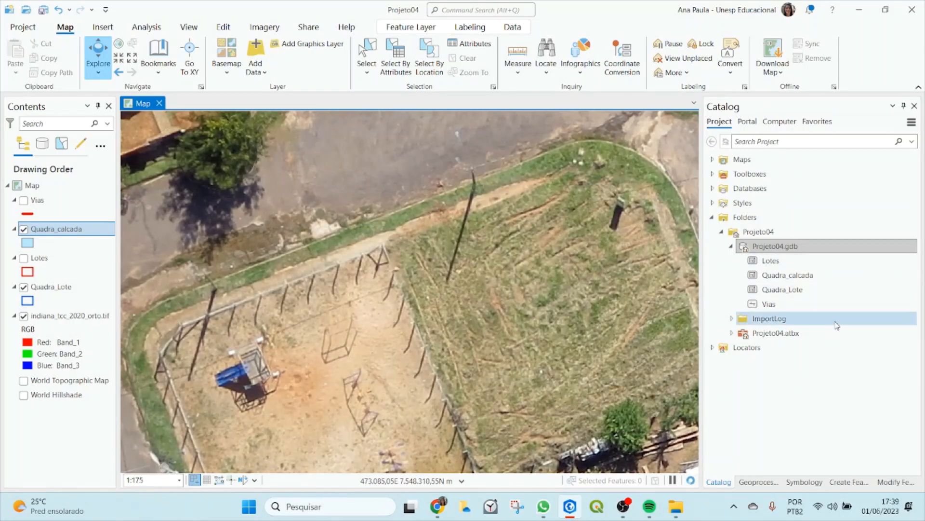
# Start a new polygon feature with the Quadra_calcada template at the northwest corner of the playground block.
pyautogui.click(844, 482)
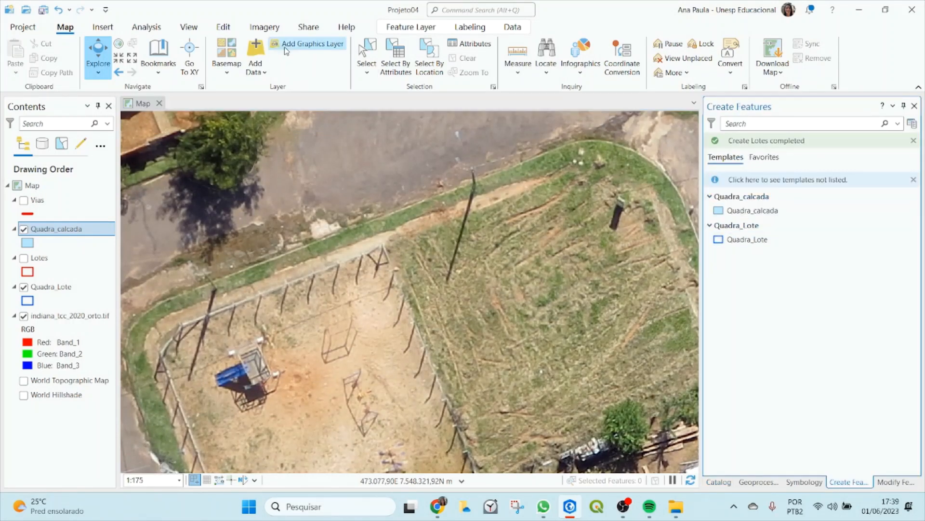
pyautogui.click(223, 27)
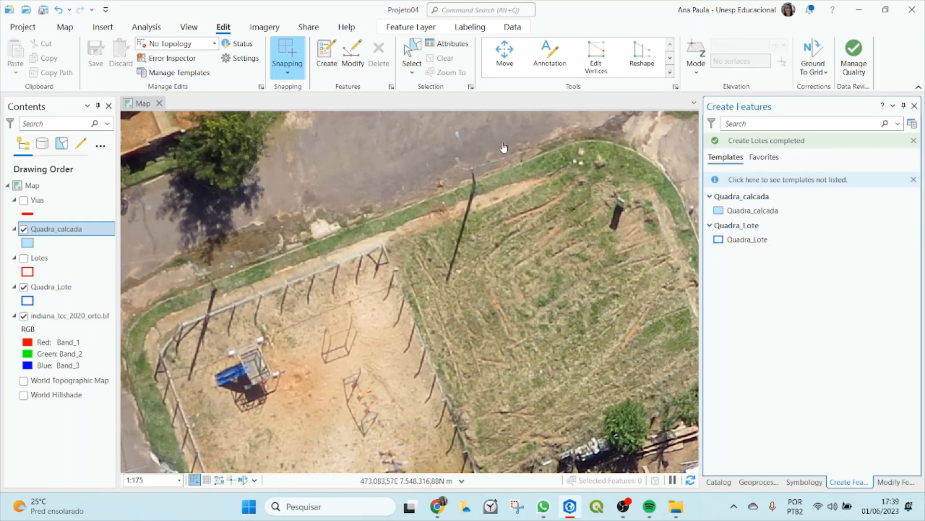
pyautogui.click(733, 212)
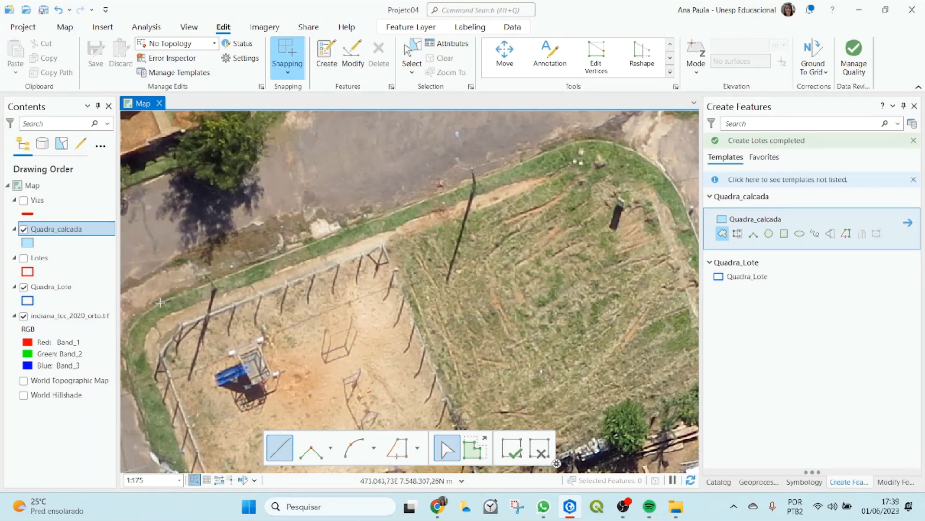
pyautogui.scroll(2, 159, 303)
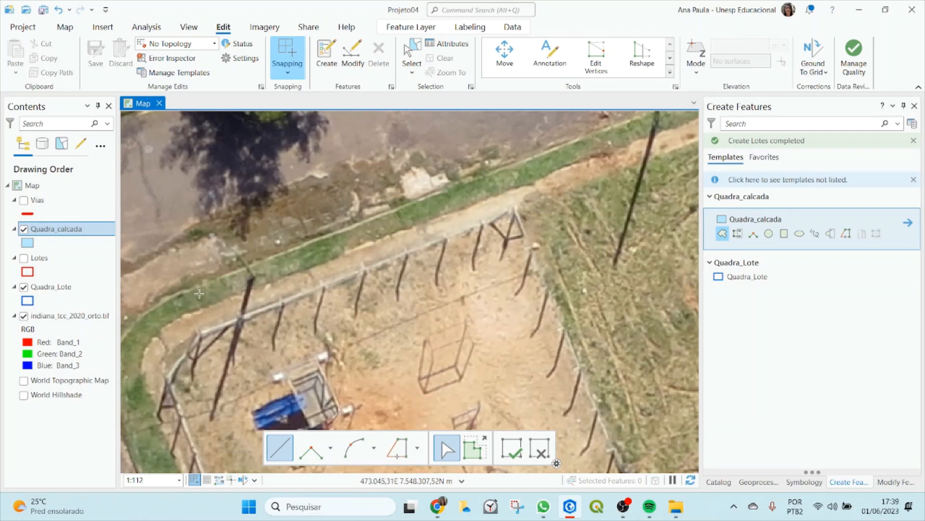
pyautogui.click(147, 312)
pyautogui.click(576, 141)
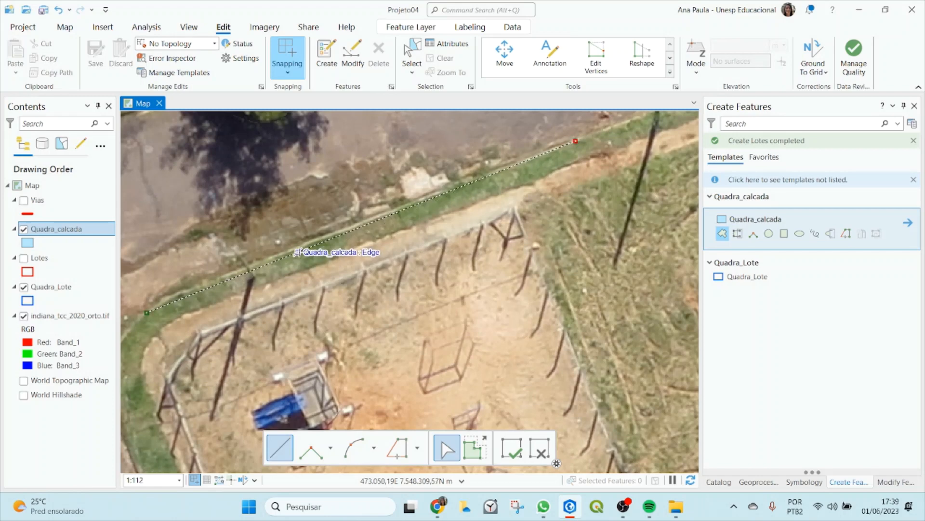
pyautogui.rightClick(329, 251)
pyautogui.click(360, 474)
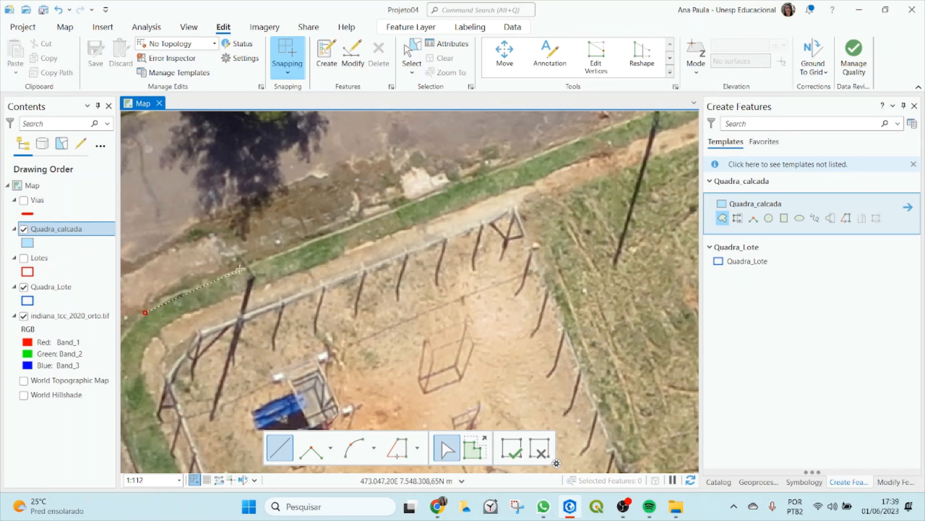
# Digitize the block's north edge along the outer curb, from the northwest corner to the start of the northeast curve.
pyautogui.click(190, 288)
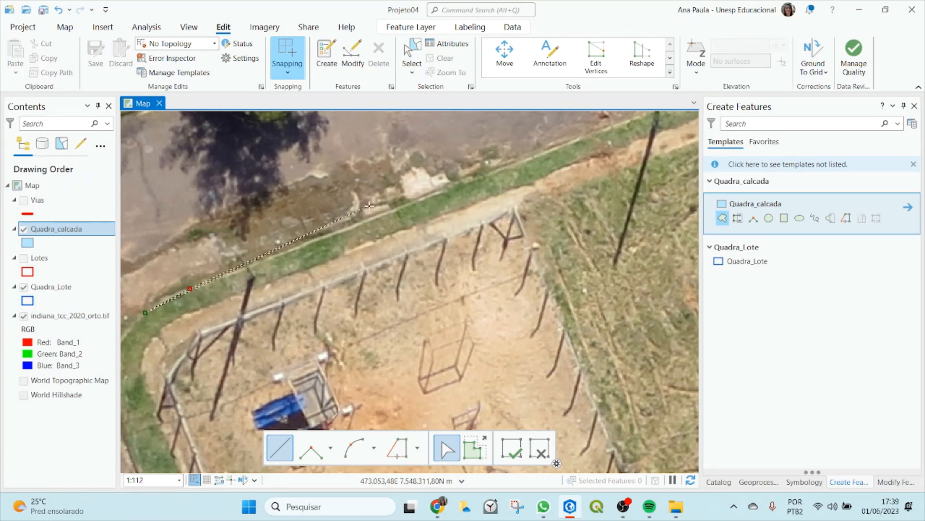
pyautogui.click(393, 209)
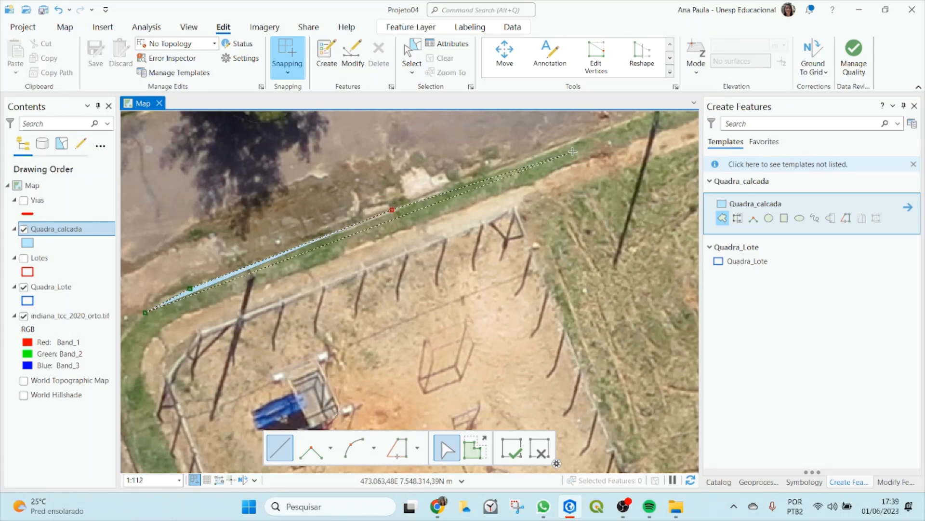
pyautogui.click(594, 135)
pyautogui.scroll(-2, 595, 135)
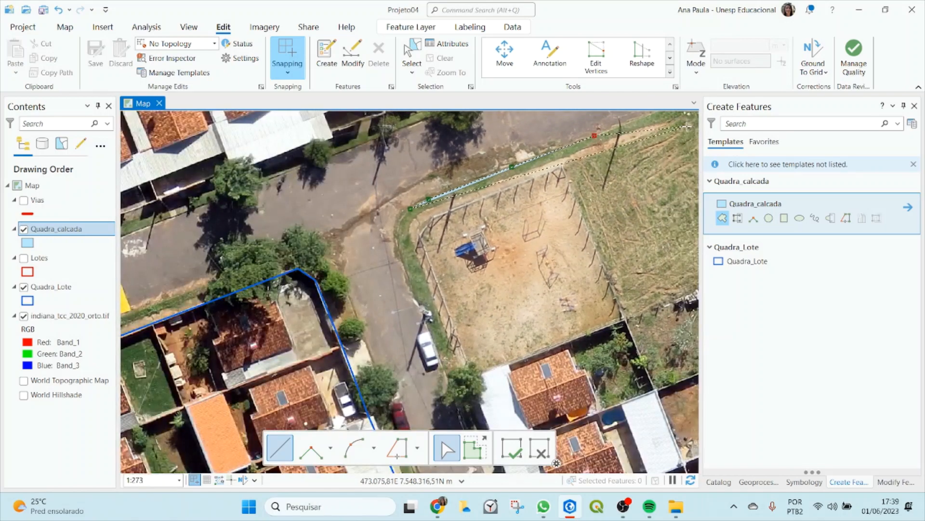
pyautogui.scroll(-3, 684, 121)
pyautogui.scroll(6, 694, 117)
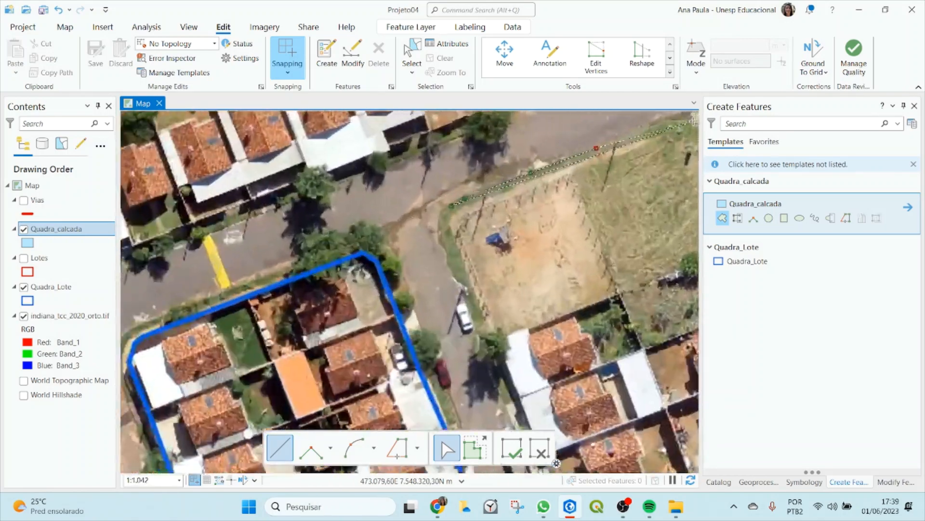
pyautogui.scroll(-2, 574, 124)
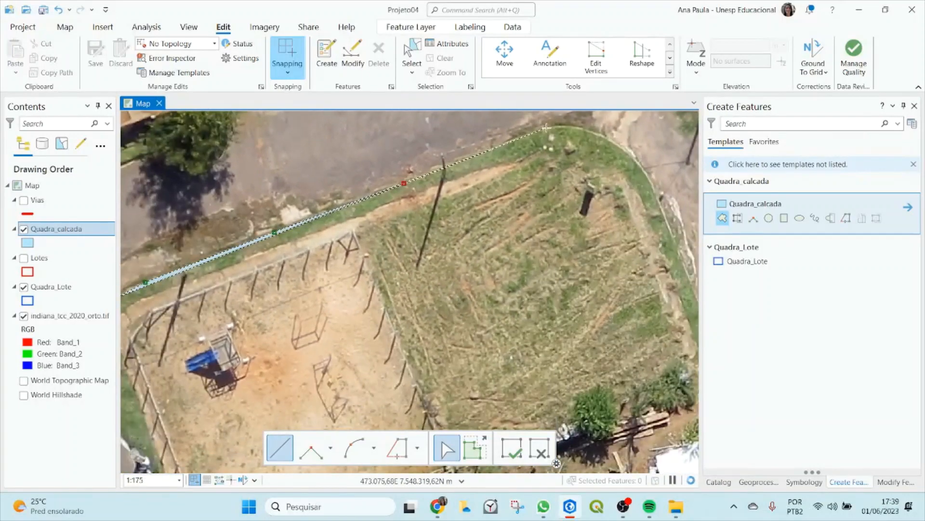
pyautogui.click(543, 128)
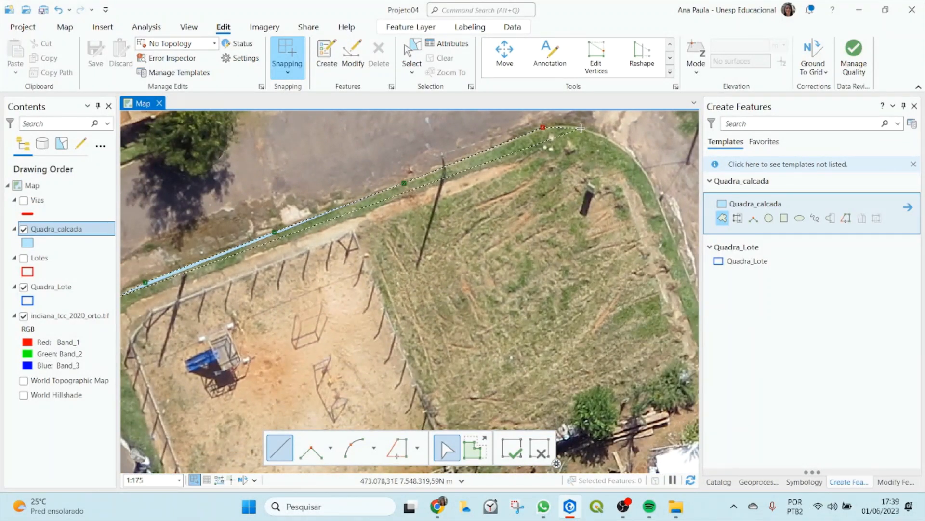
# Follow the curved curb around the block's northeast corner with closely spaced vertices.
pyautogui.click(582, 128)
pyautogui.click(627, 150)
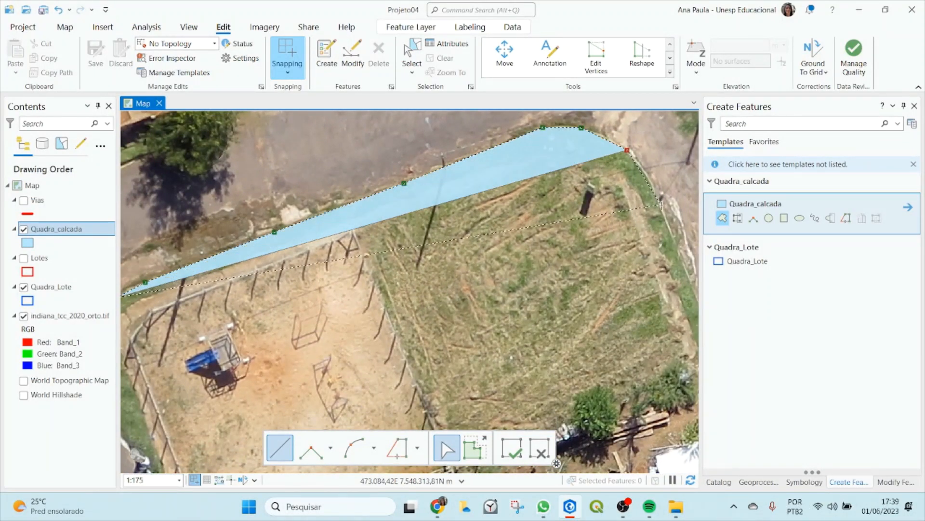
pyautogui.click(644, 171)
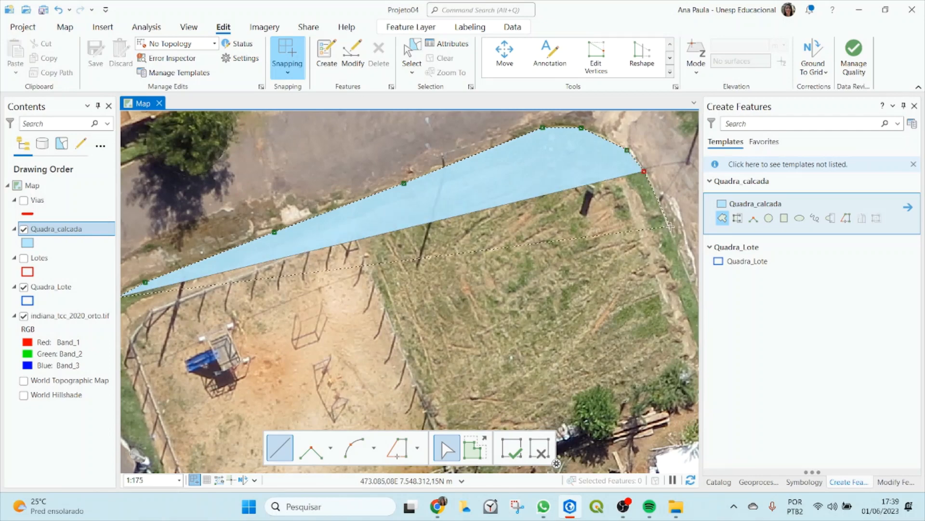
pyautogui.click(668, 226)
# Continue the polygon along the east curb, past the trees, to the start of the southeast corner.
pyautogui.scroll(-3, 668, 226)
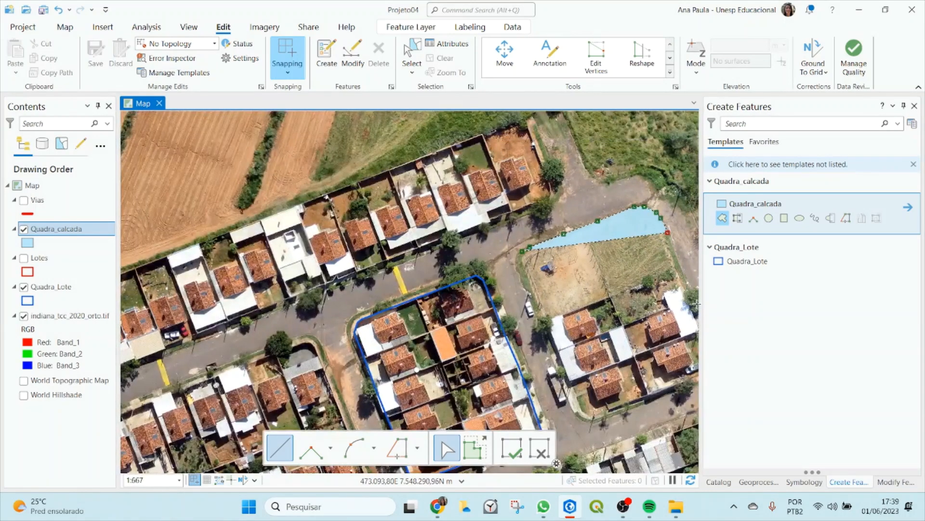
pyautogui.scroll(3, 675, 260)
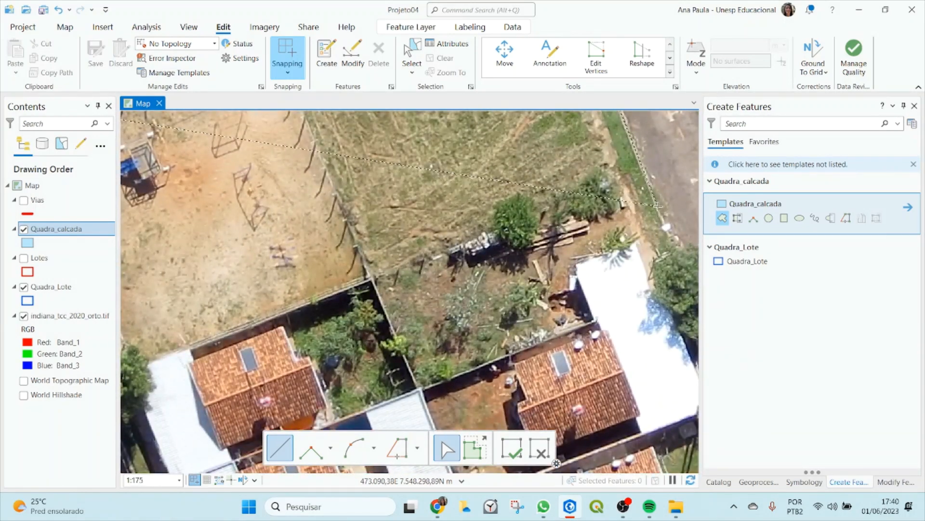
pyautogui.click(657, 205)
pyautogui.scroll(-2, 660, 220)
pyautogui.scroll(2, 660, 226)
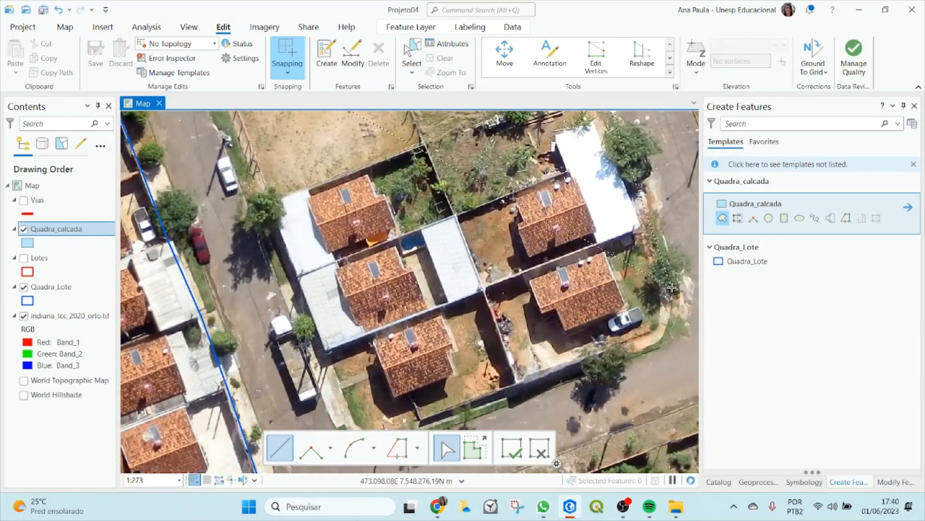
pyautogui.scroll(-3, 658, 231)
pyautogui.scroll(3, 651, 189)
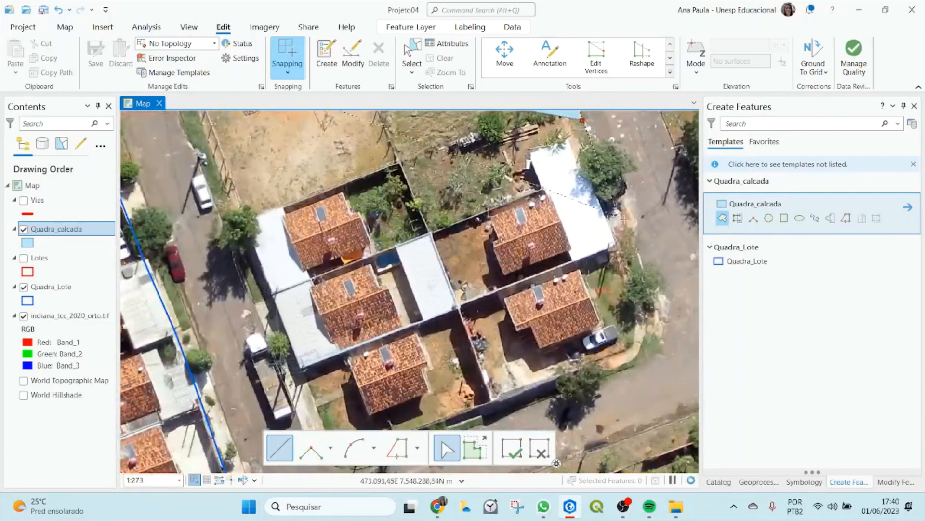
pyautogui.click(653, 290)
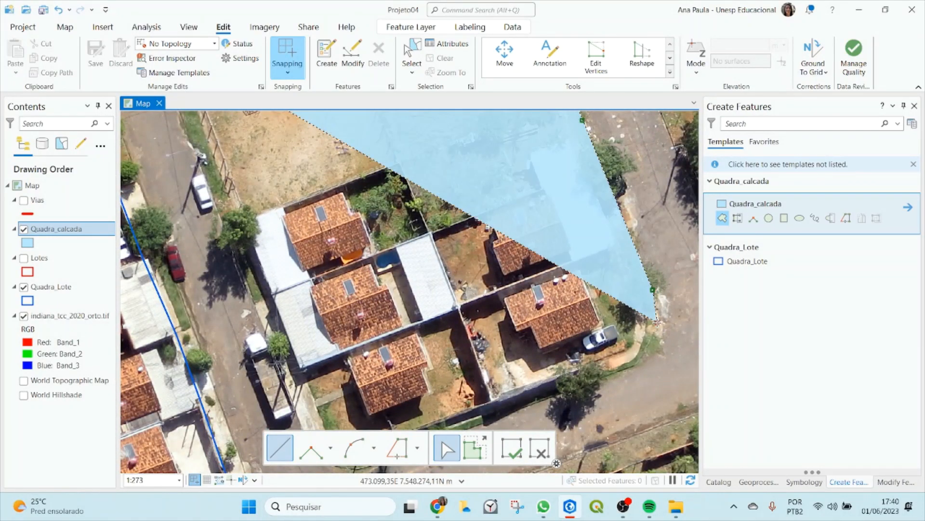
# Round the block's southeast corner with vertices along the outer edge of the sidewalk.
pyautogui.click(656, 322)
pyautogui.click(647, 348)
pyautogui.click(634, 367)
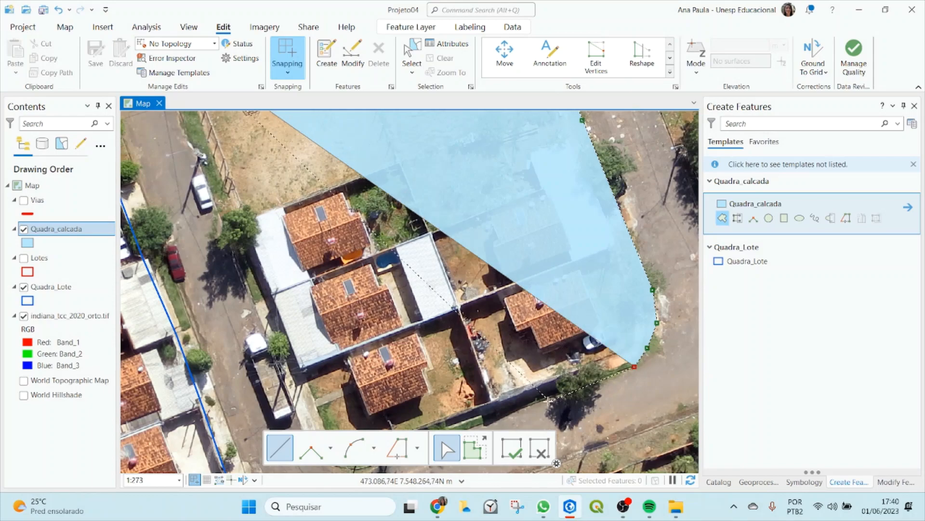
# Digitize the south curb and round the block's southwest corner along the outer edge of the grass strip.
pyautogui.scroll(-2, 548, 399)
pyautogui.scroll(2, 489, 424)
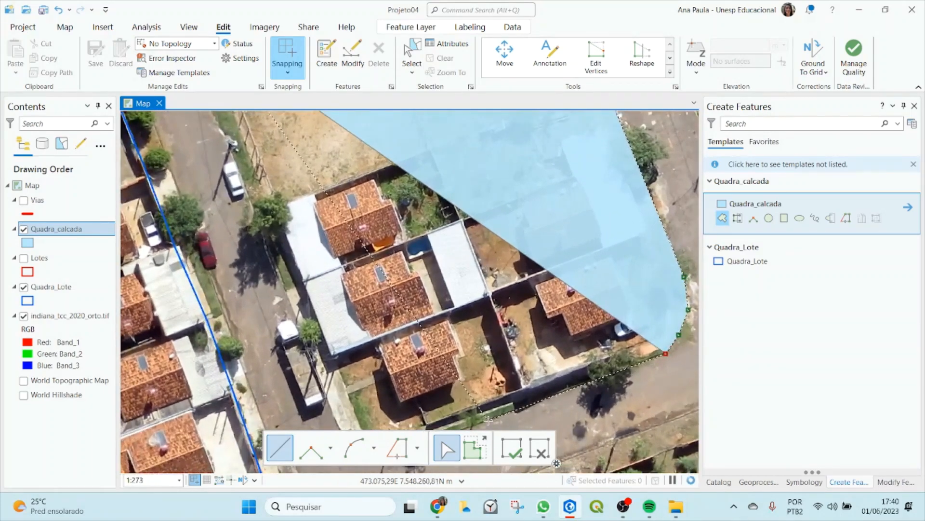
pyautogui.scroll(-5, 488, 420)
pyautogui.scroll(4, 441, 414)
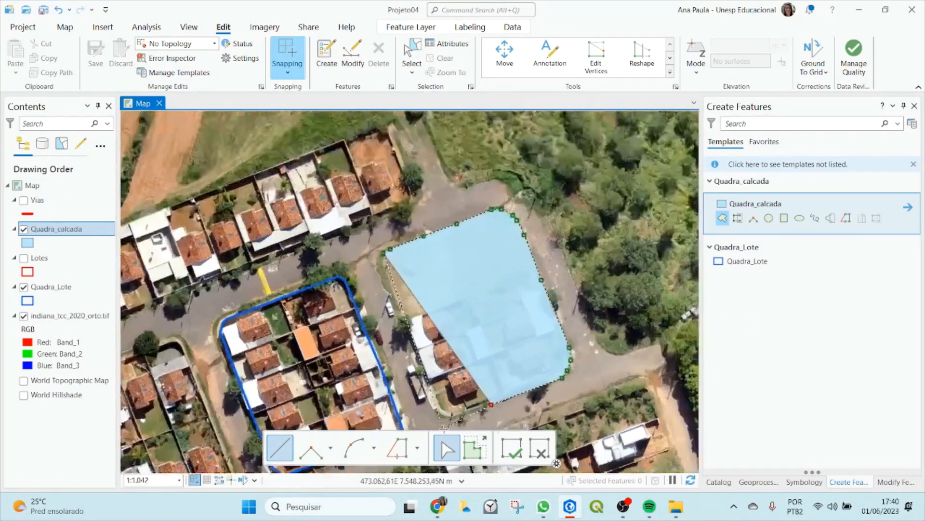
pyautogui.scroll(4, 442, 414)
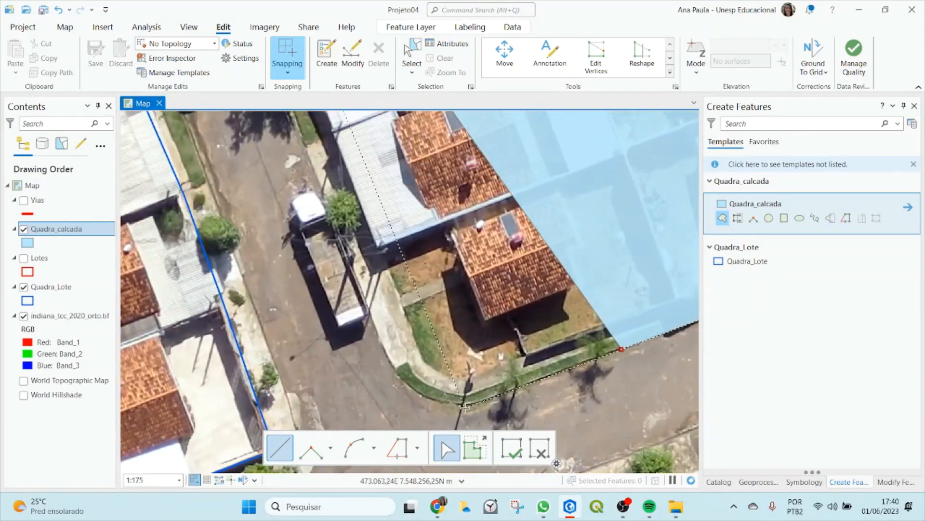
pyautogui.click(465, 406)
pyautogui.click(430, 400)
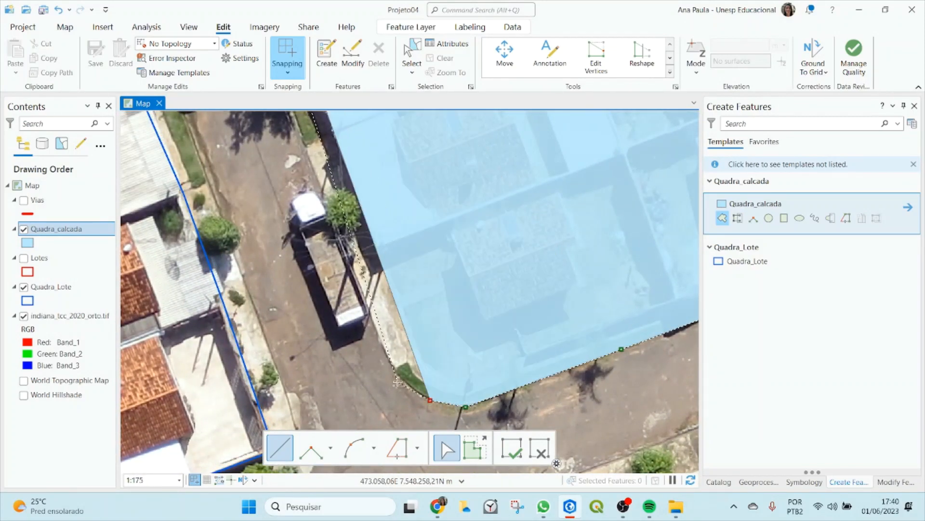
pyautogui.click(396, 374)
# Digitize the west curb back around the northwest corner to the starting vertex and finish the block polygon.
pyautogui.scroll(-5, 361, 284)
pyautogui.scroll(4, 330, 197)
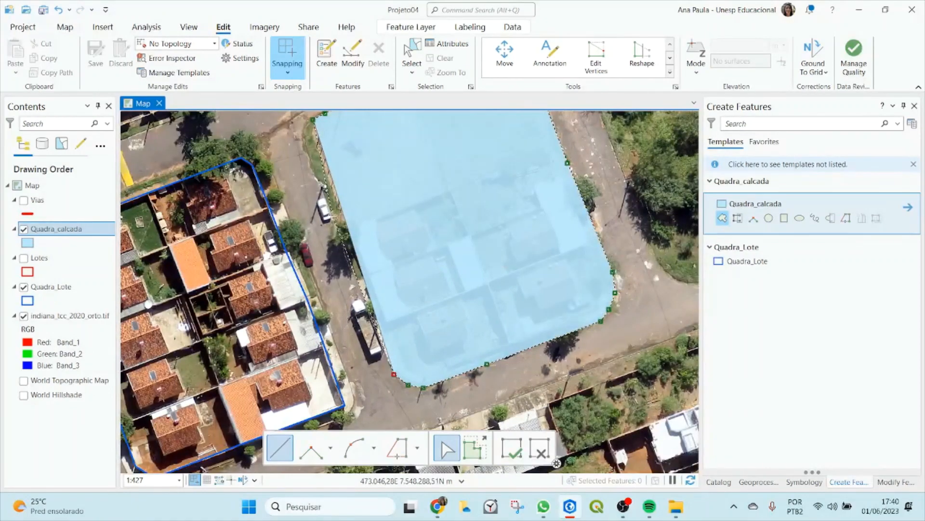
pyautogui.scroll(2, 330, 197)
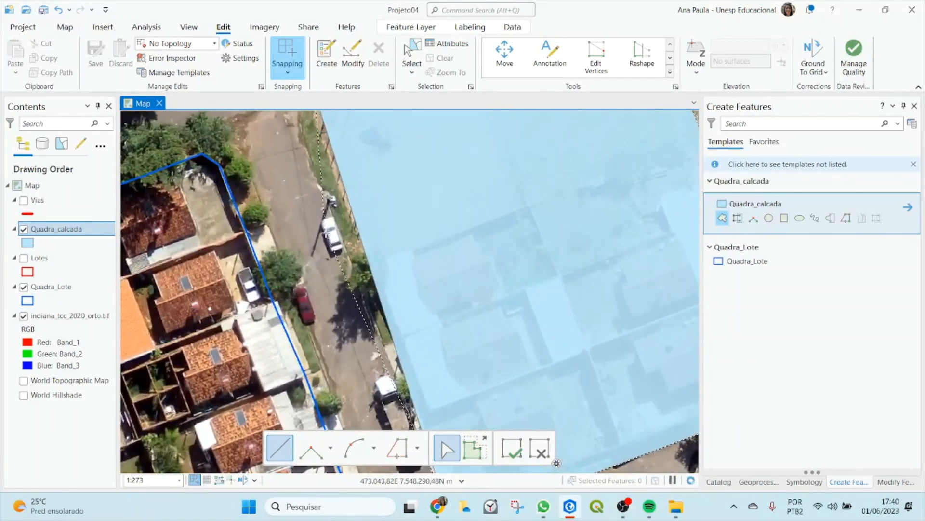
pyautogui.scroll(-5, 527, 279)
pyautogui.scroll(5, 322, 209)
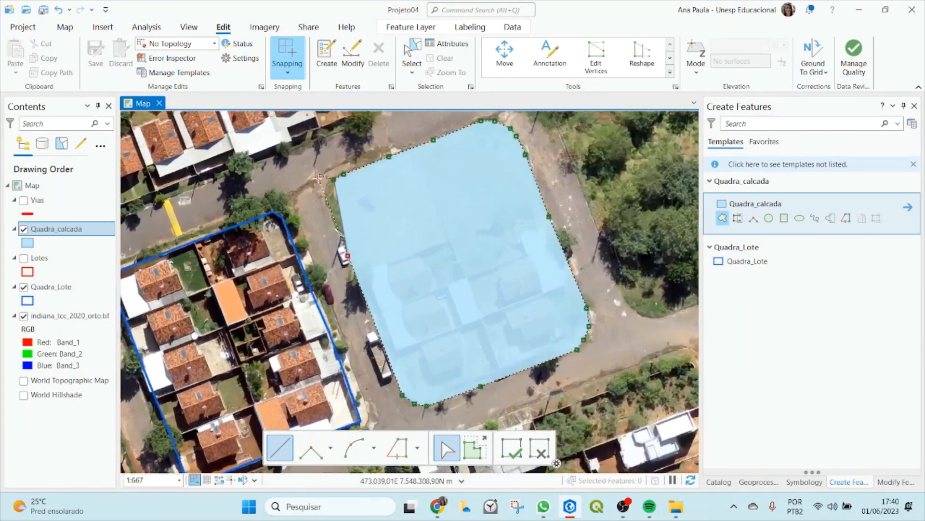
pyautogui.click(335, 230)
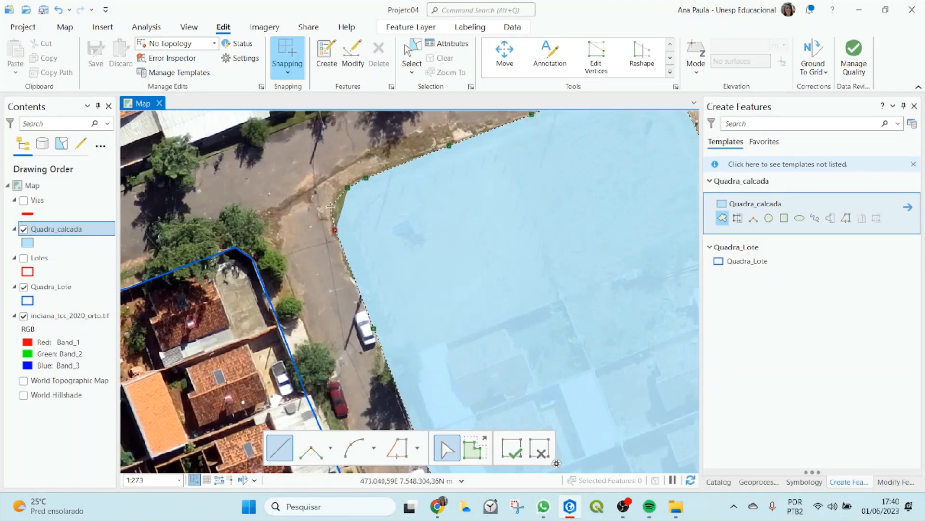
pyautogui.click(330, 205)
pyautogui.doubleClick(334, 193)
pyautogui.scroll(-4, 397, 220)
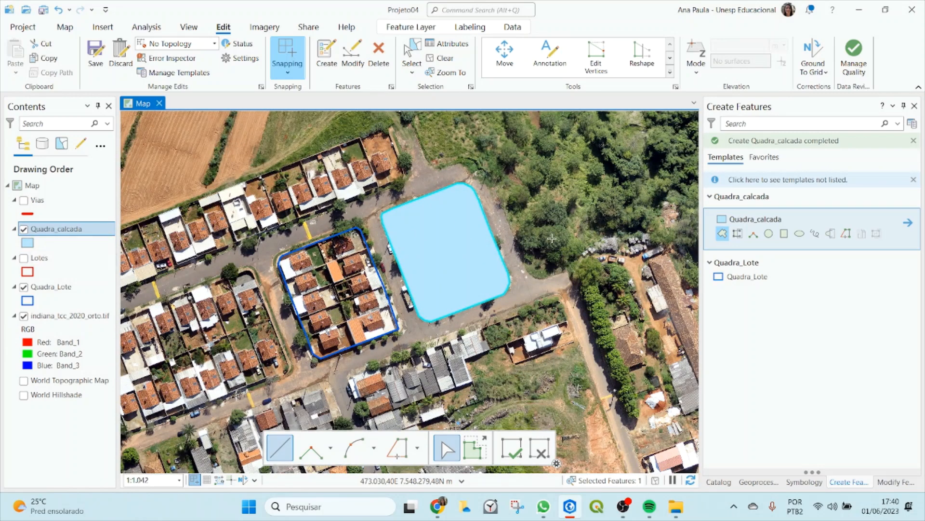
# Set the fill of the Quadra_calcada layer's polygon symbol to No color.
pyautogui.click(33, 244)
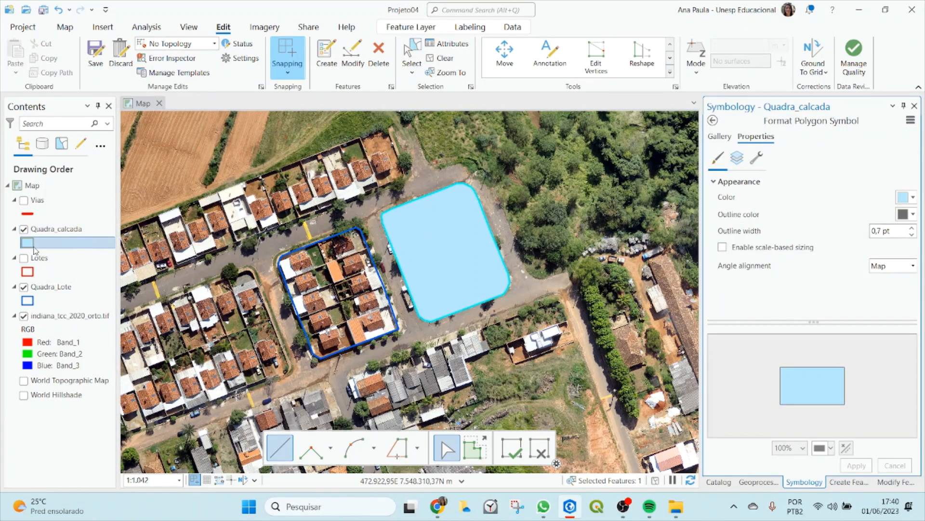
pyautogui.click(907, 197)
pyautogui.click(779, 212)
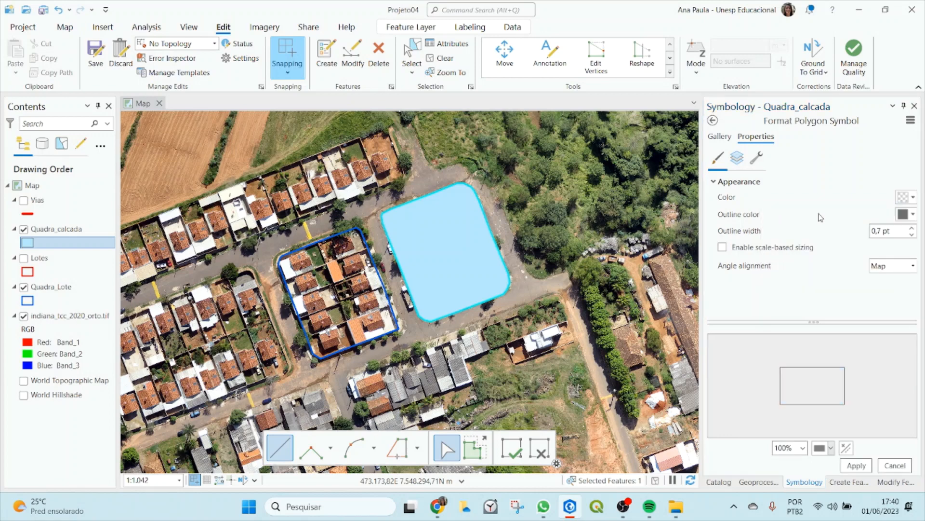
# Set the outline color of the Quadra_calcada polygon symbol to red.
pyautogui.click(907, 214)
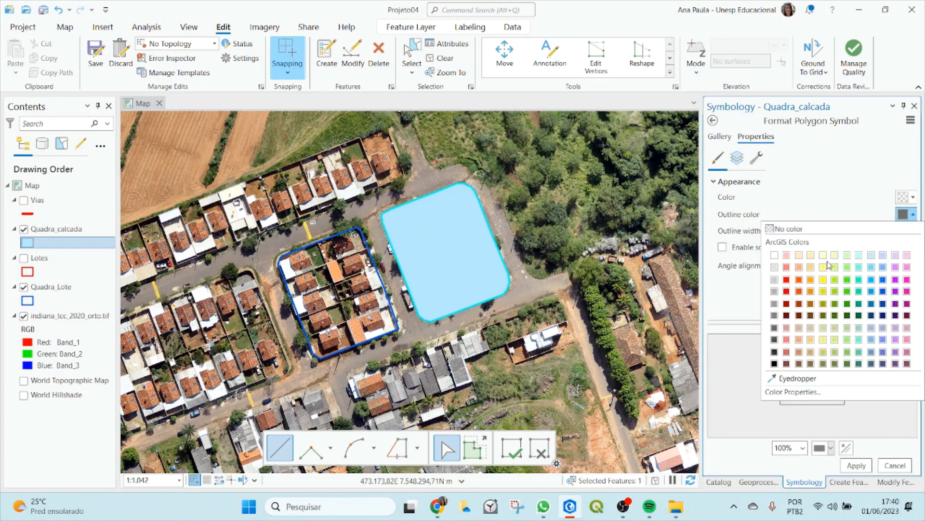
pyautogui.click(883, 280)
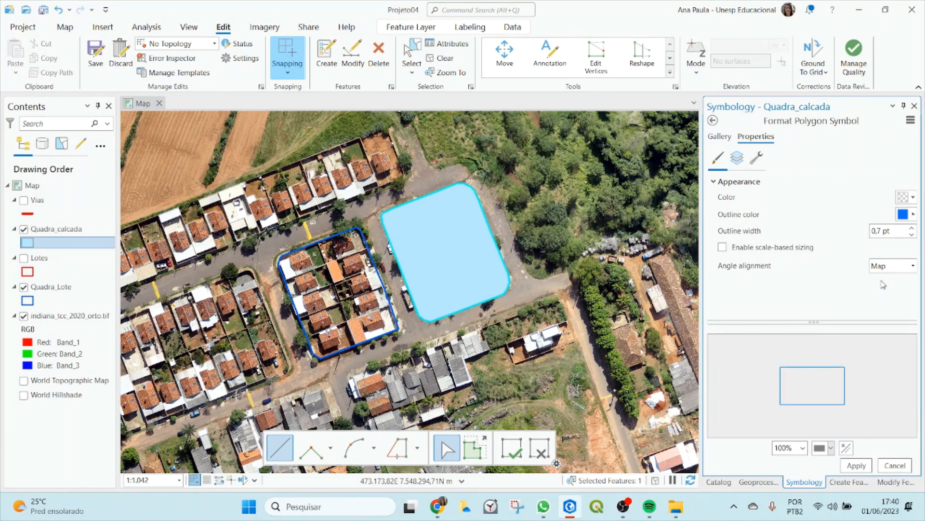
pyautogui.click(913, 214)
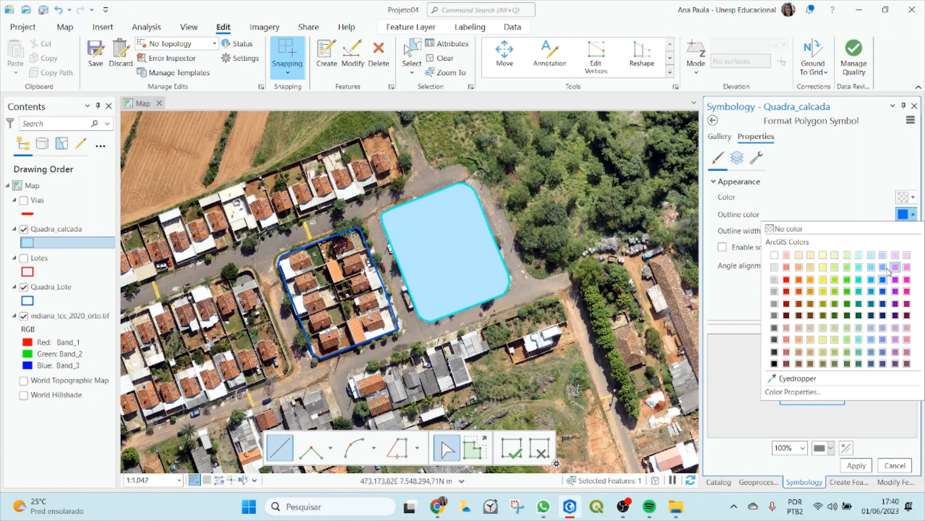
pyautogui.click(798, 285)
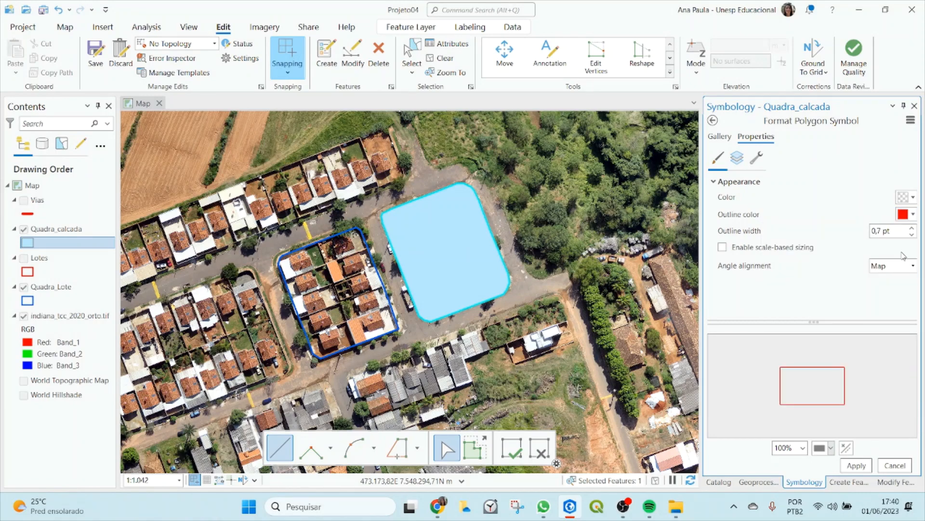
# Set the outline width of the Quadra_calcada polygon symbol to 2 pt, apply it and clear the feature selection.
pyautogui.click(912, 228)
pyautogui.click(912, 228)
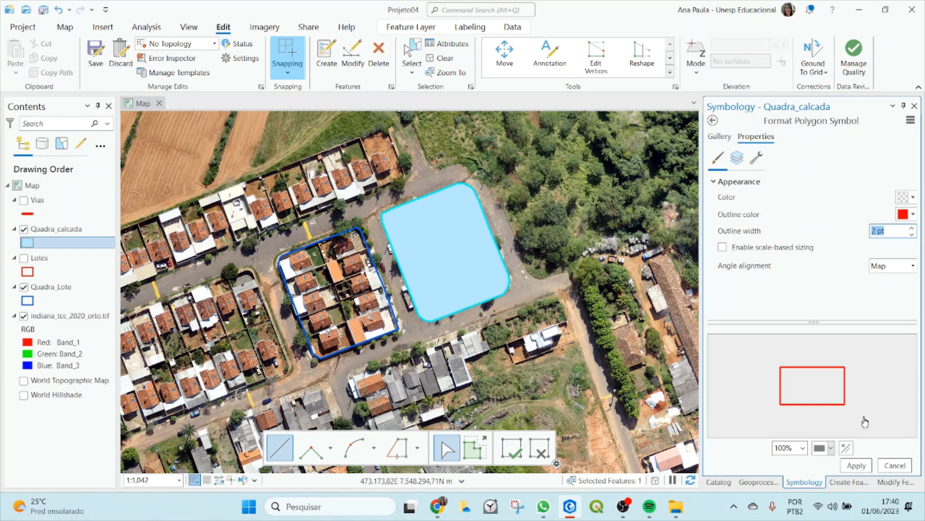
pyautogui.click(856, 465)
pyautogui.scroll(4, 462, 210)
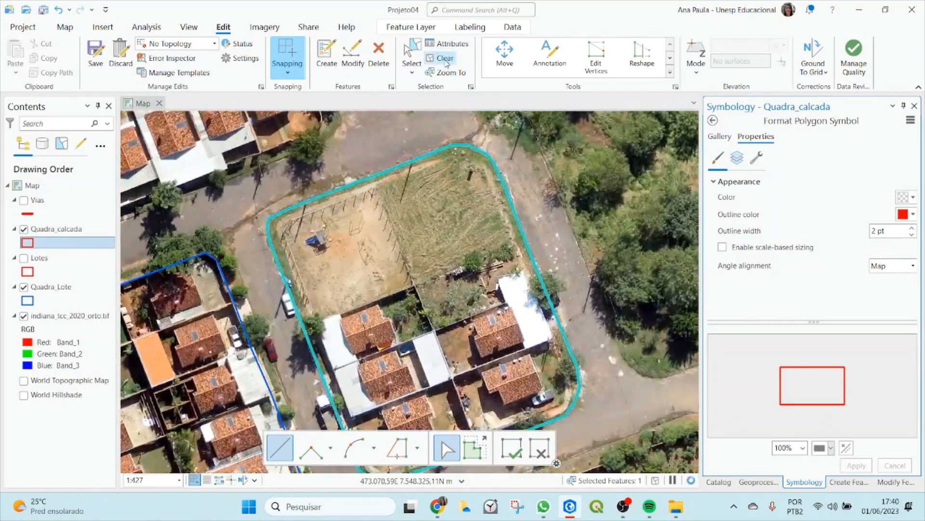
pyautogui.click(445, 59)
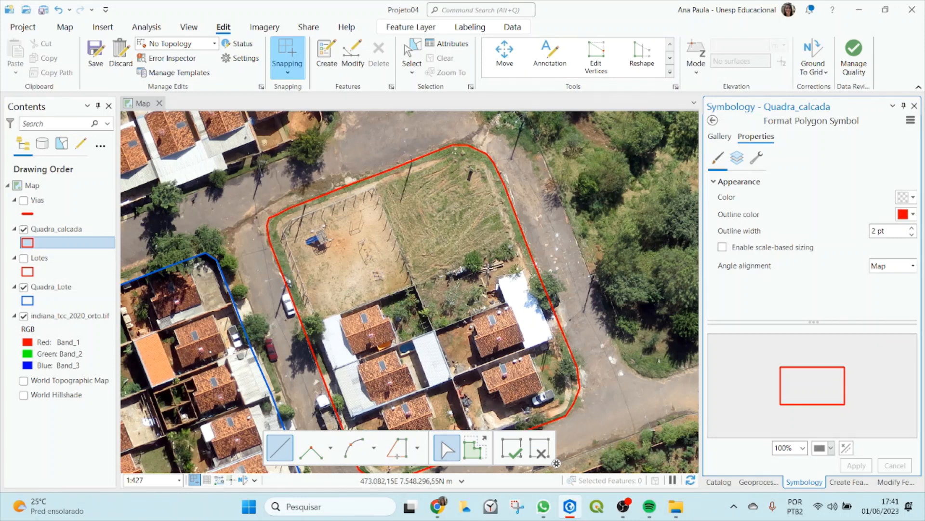
# Save all edits made to the digitized block.
pyautogui.scroll(-2, 487, 270)
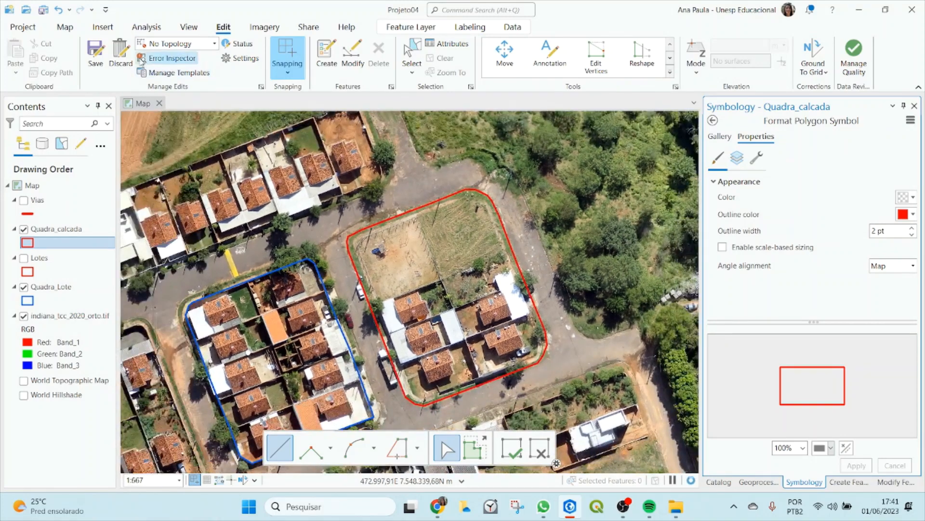
pyautogui.click(96, 54)
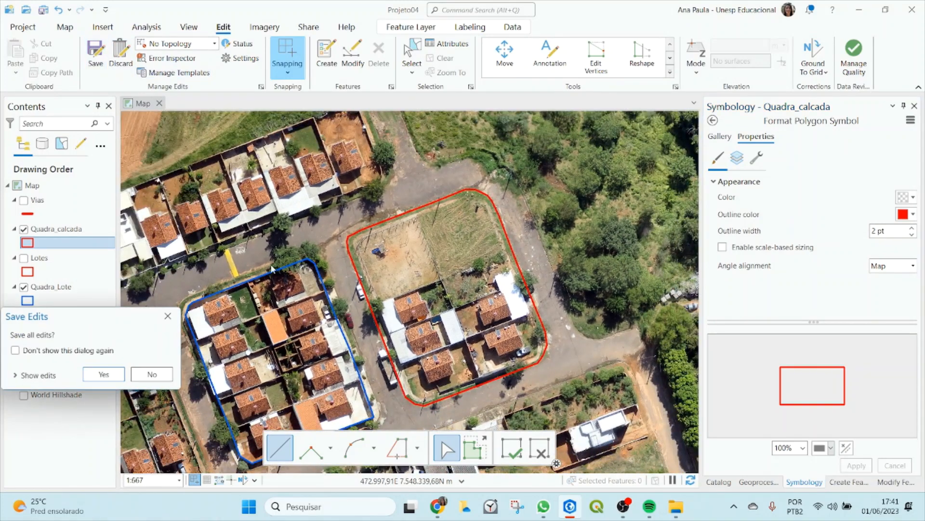
pyautogui.click(110, 374)
# Enter 1 as the Numero_Quadra value of the block in the Quadra_calcada attribute table and save the edits.
pyautogui.rightClick(44, 229)
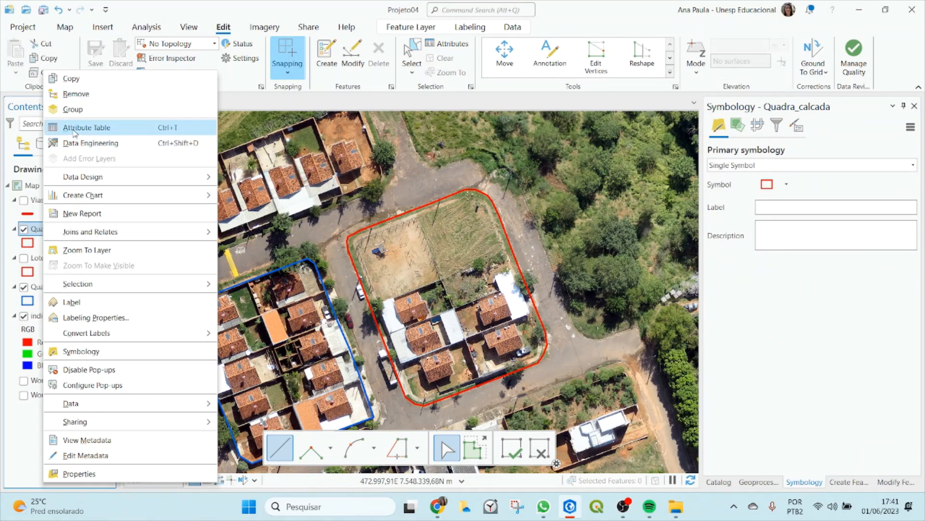
pyautogui.click(74, 127)
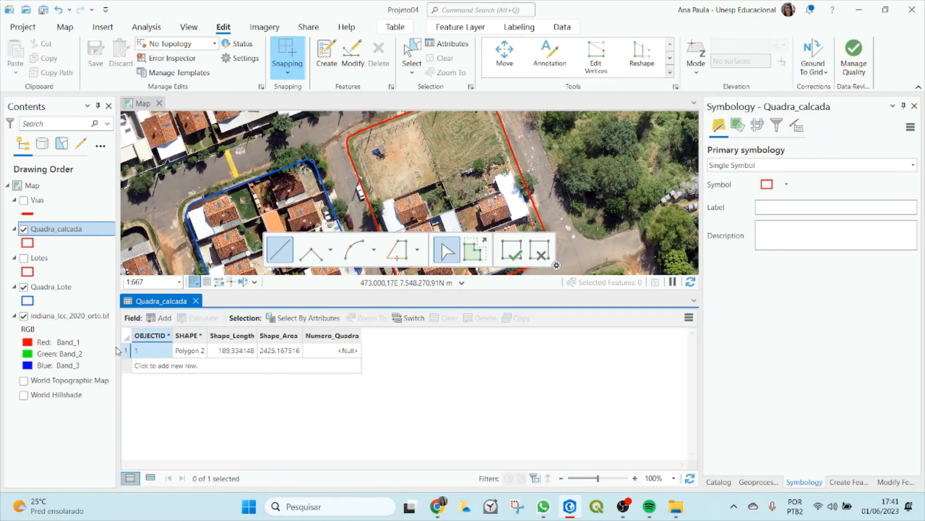
pyautogui.click(339, 358)
pyautogui.click(324, 354)
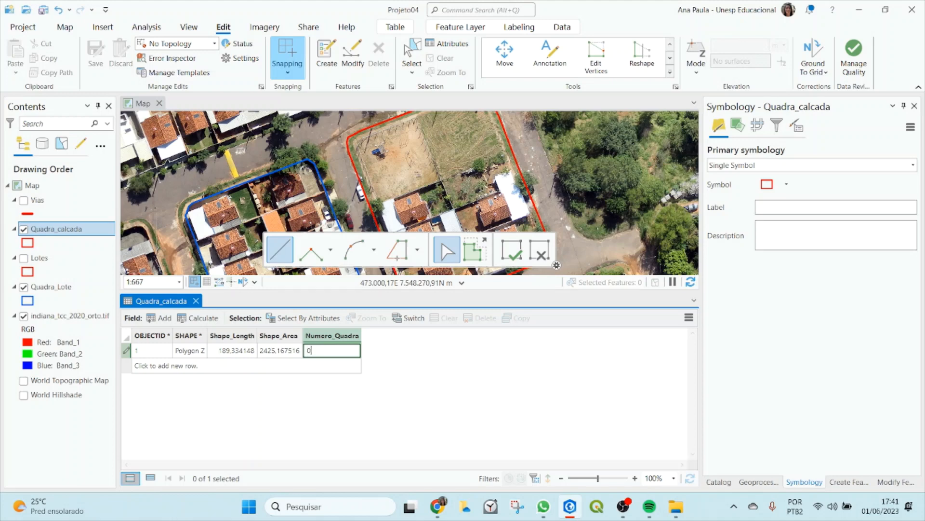
pyautogui.write('014')
pyautogui.click(416, 399)
pyautogui.click(196, 300)
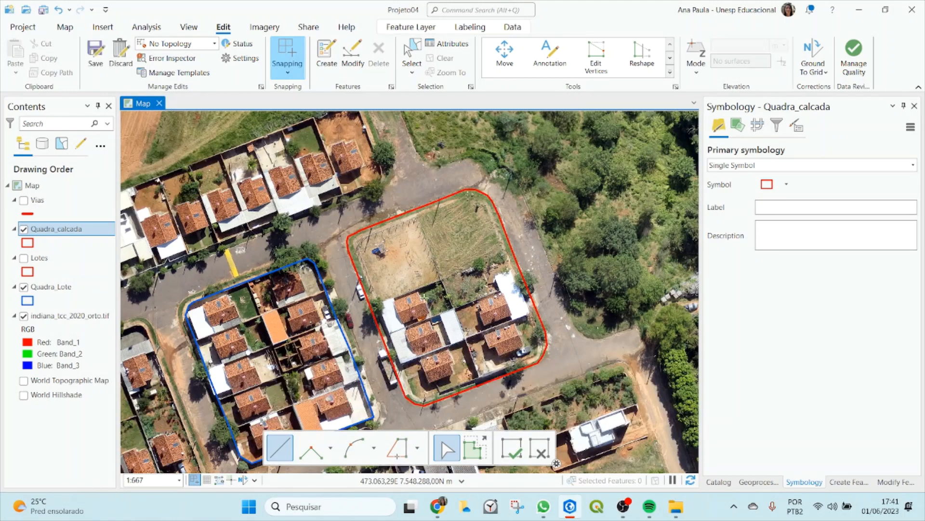
pyautogui.click(99, 54)
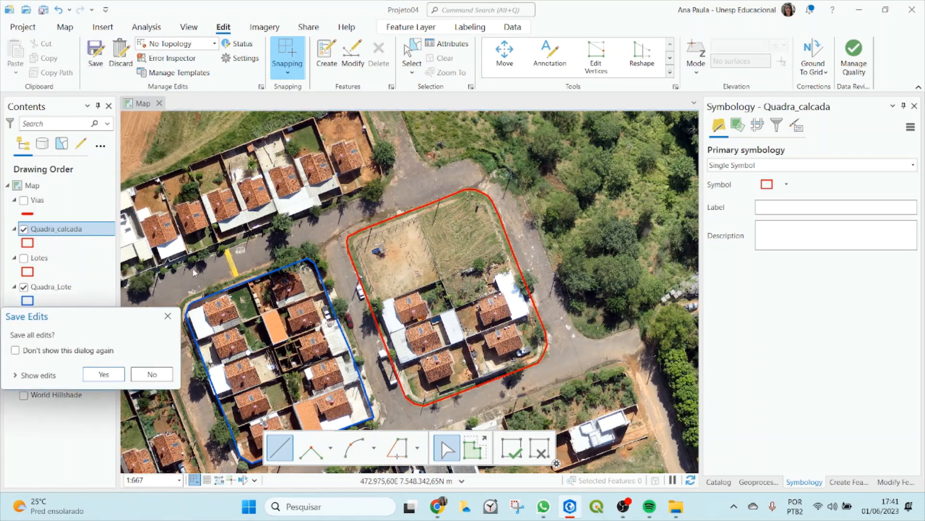
pyautogui.click(104, 374)
# Make the Quadra_Lote layer selectable and copy its block polygon located west of the red-outlined block.
pyautogui.click(65, 27)
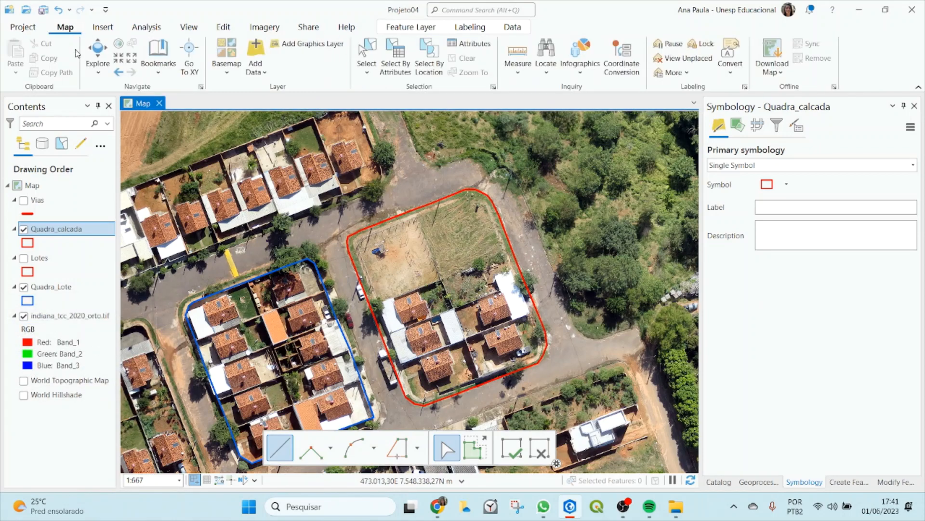
pyautogui.click(98, 55)
pyautogui.moveTo(443, 269); pyautogui.dragTo(500, 217)
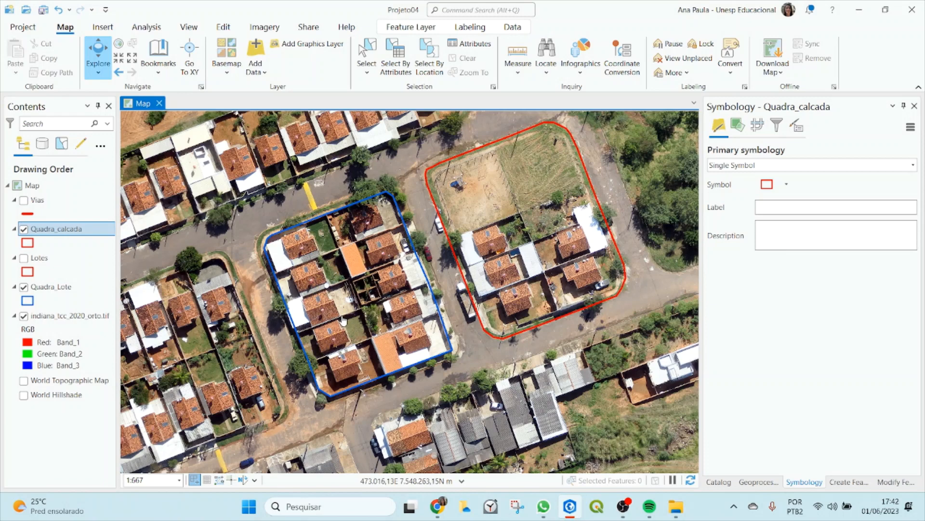
pyautogui.scroll(2, 339, 313)
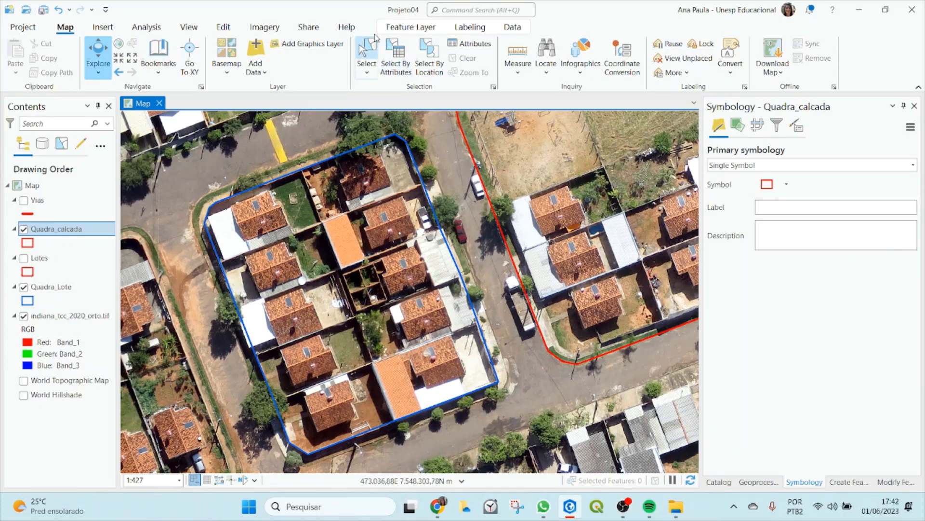
pyautogui.click(362, 51)
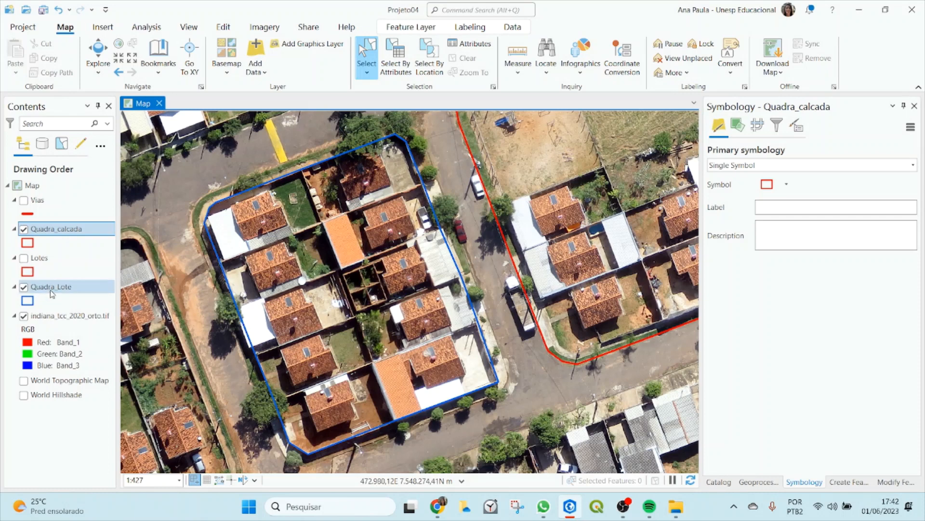
pyautogui.click(64, 149)
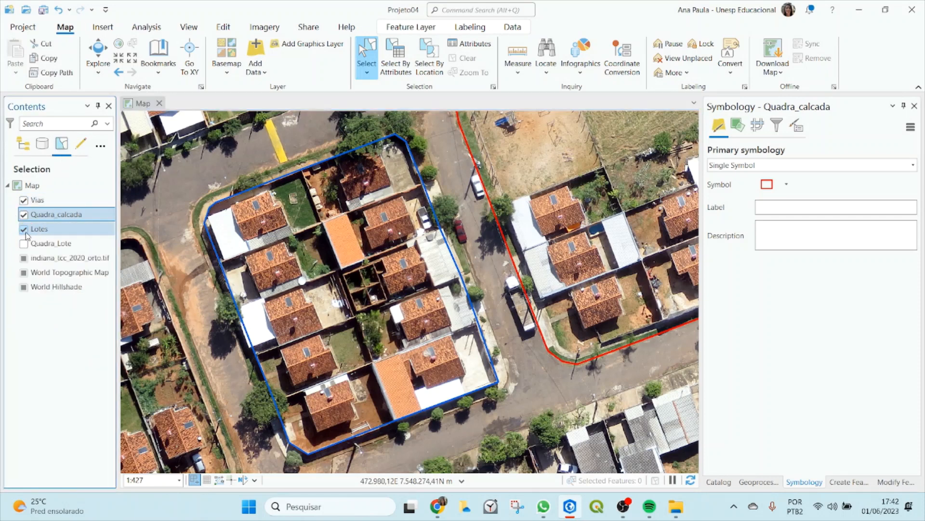
pyautogui.click(24, 144)
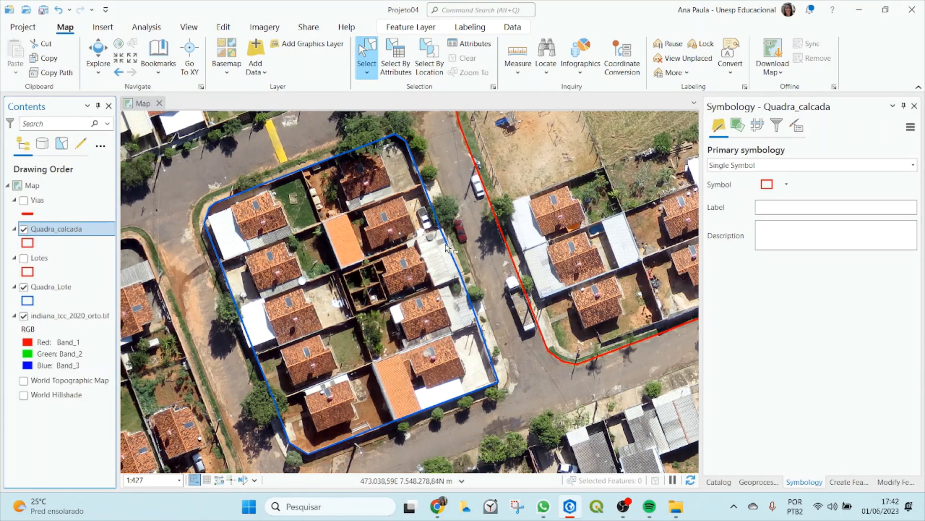
pyautogui.click(447, 248)
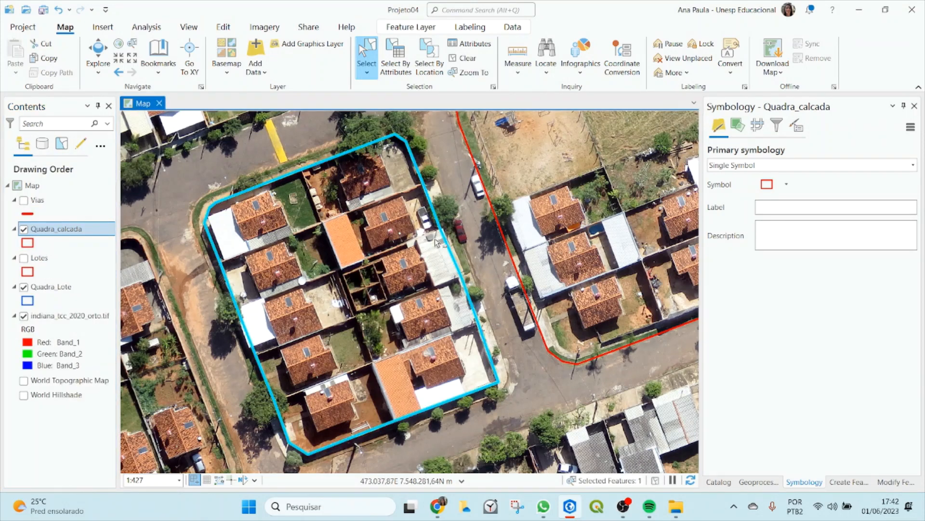
pyautogui.click(47, 61)
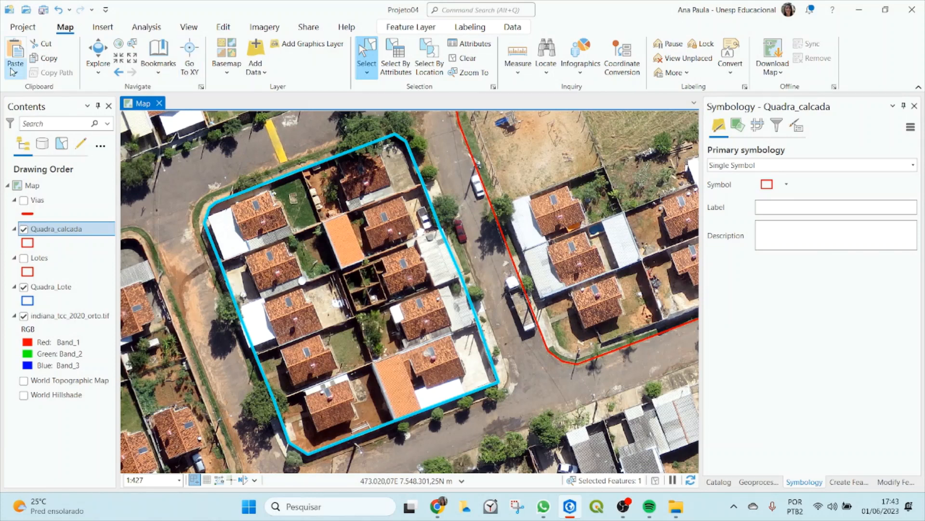
pyautogui.click(24, 44)
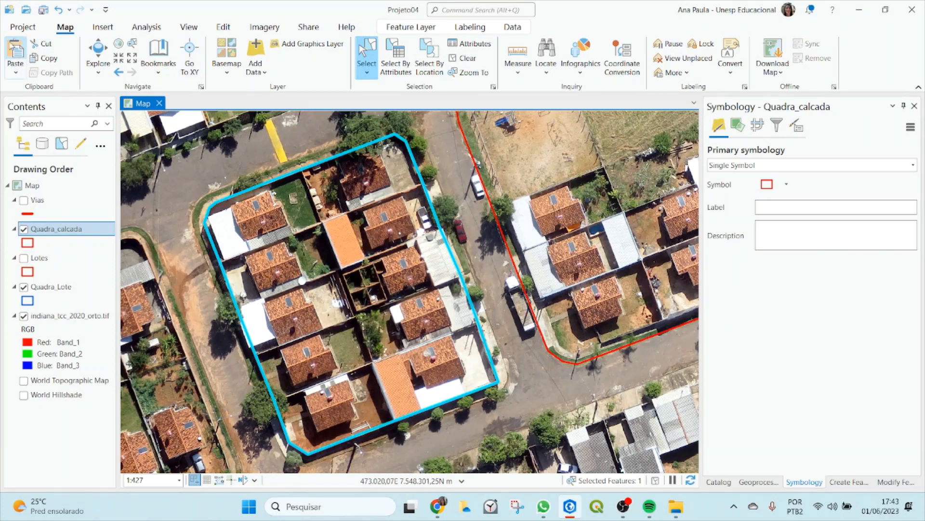
pyautogui.click(15, 74)
pyautogui.click(15, 73)
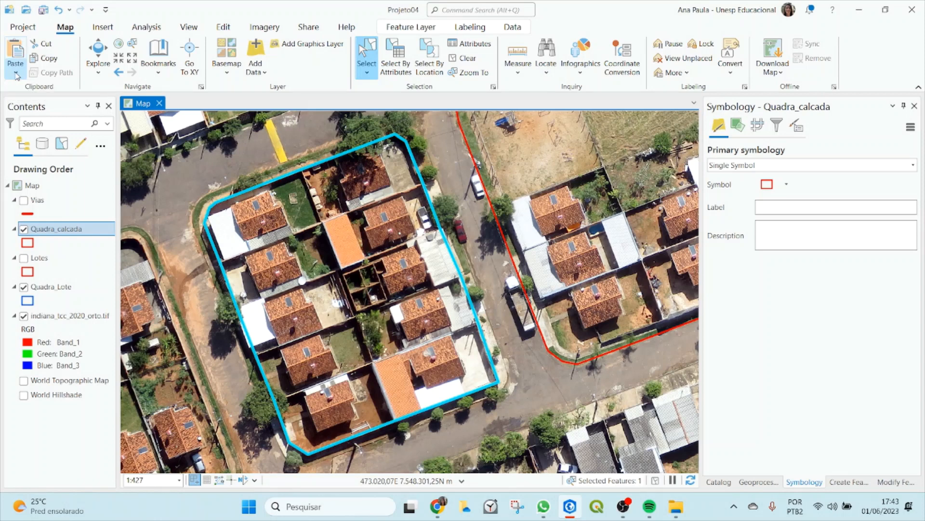
pyautogui.click(68, 232)
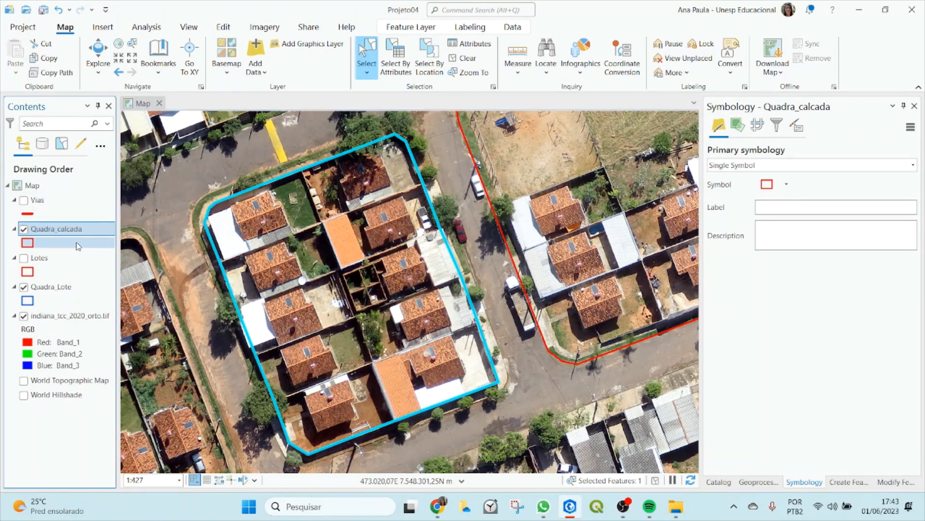
pyautogui.click(81, 244)
pyautogui.click(73, 231)
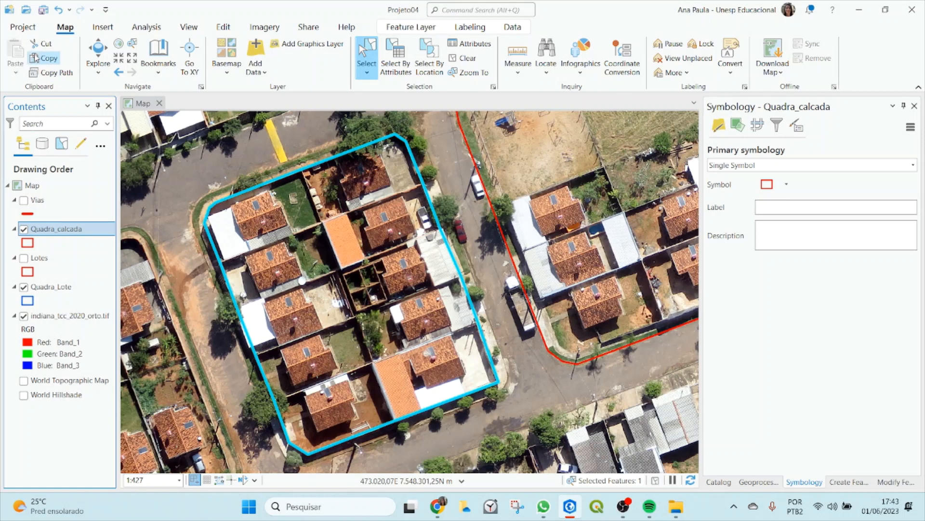
pyautogui.click(41, 257)
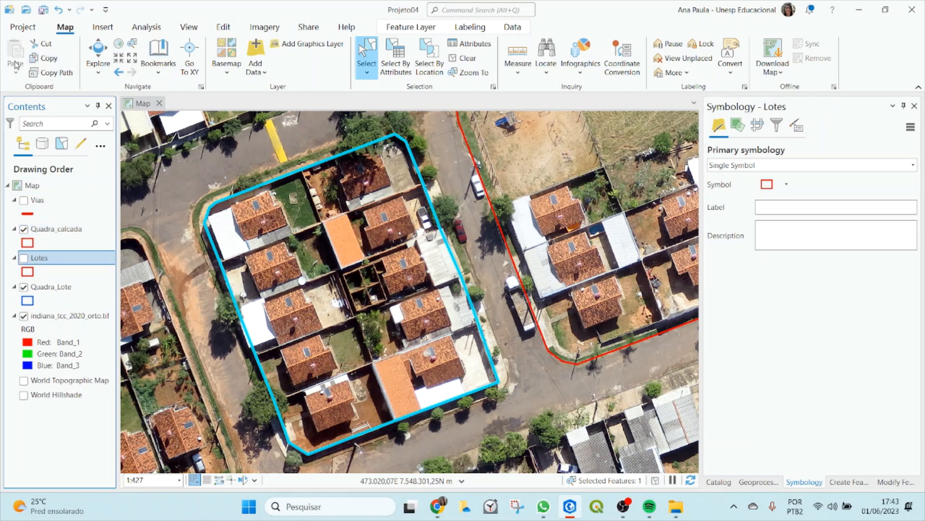
# Paste the copied block polygon into the Quadra_calcada template with Paste Special, keeping source attribute values, and leave the Move tool.
pyautogui.click(476, 190)
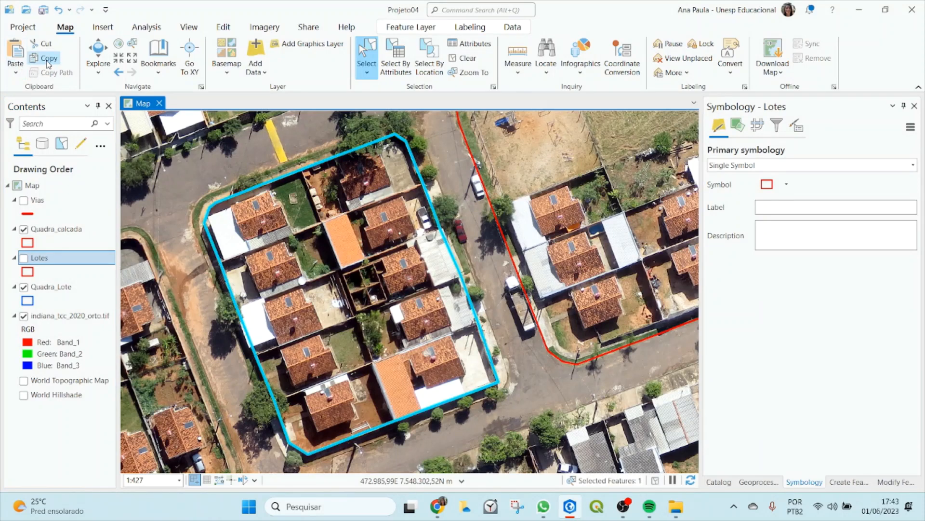
pyautogui.click(16, 75)
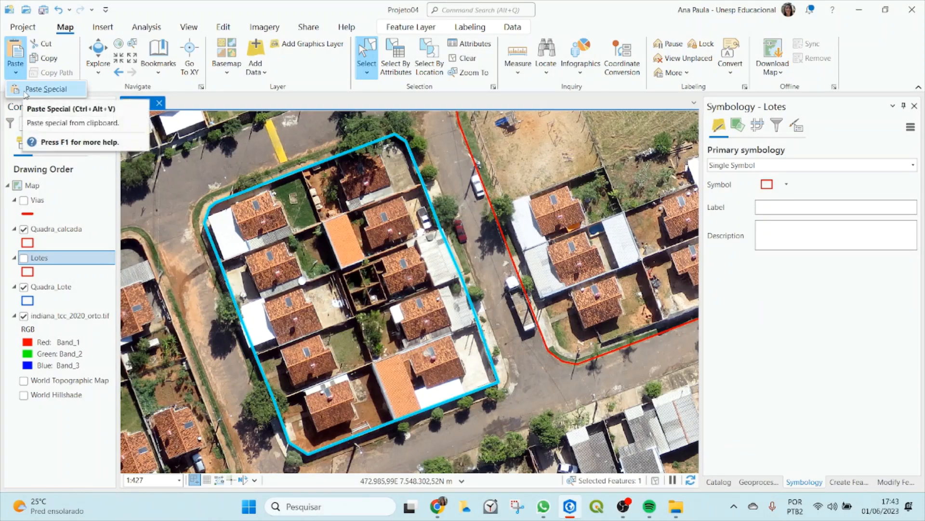
pyautogui.click(44, 90)
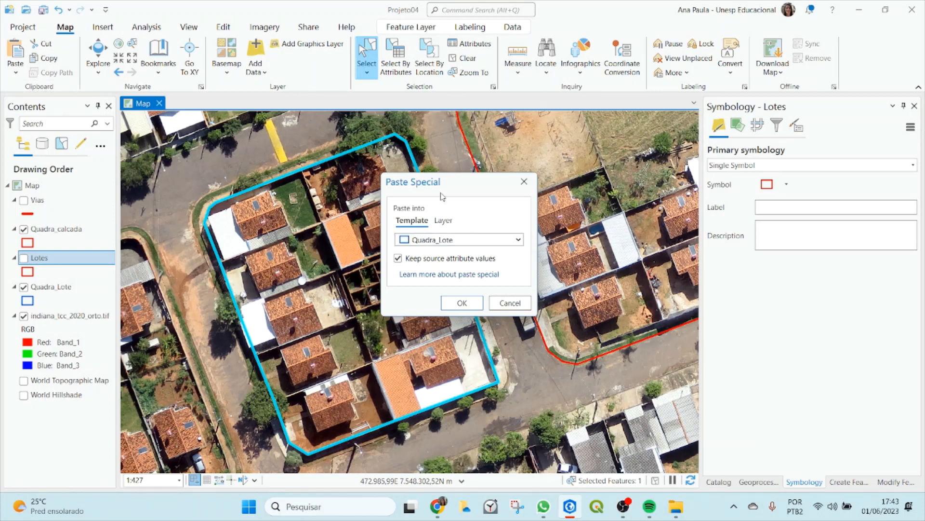
pyautogui.moveTo(425, 183); pyautogui.dragTo(524, 183)
pyautogui.click(533, 241)
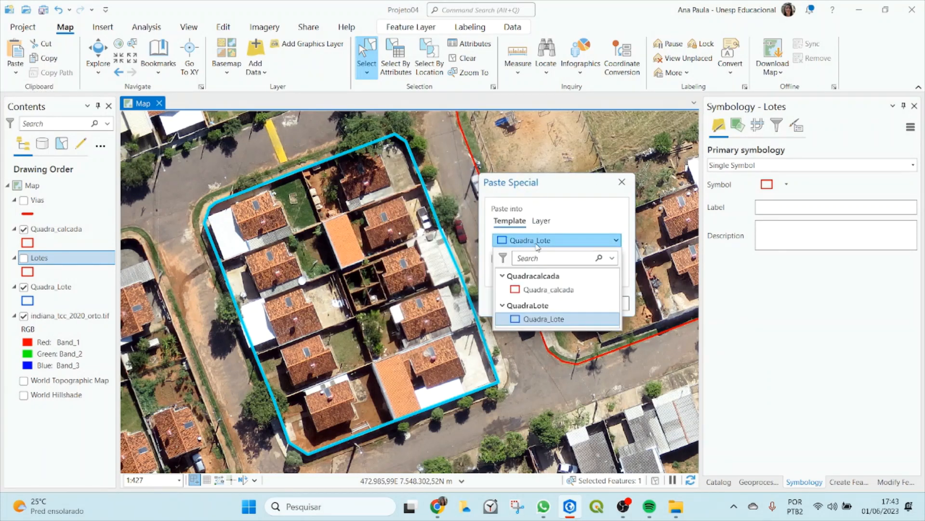
pyautogui.click(547, 290)
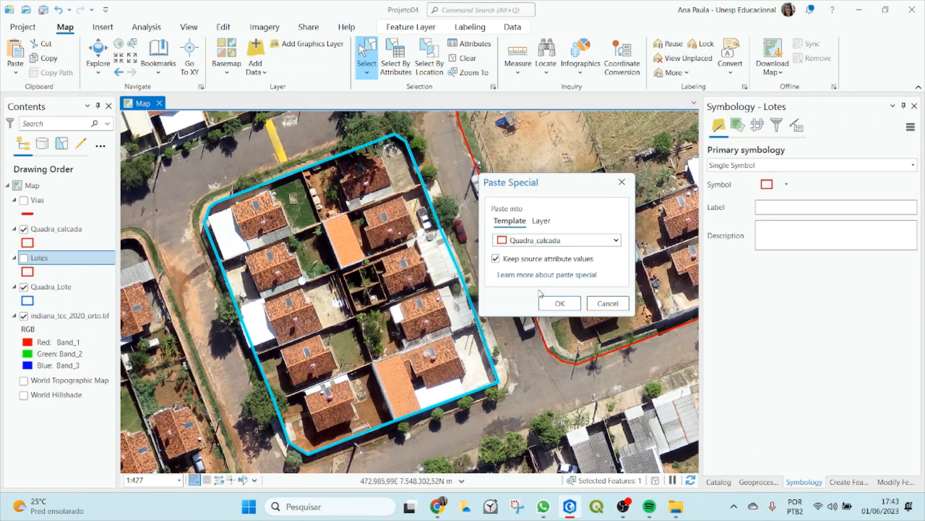
pyautogui.click(560, 302)
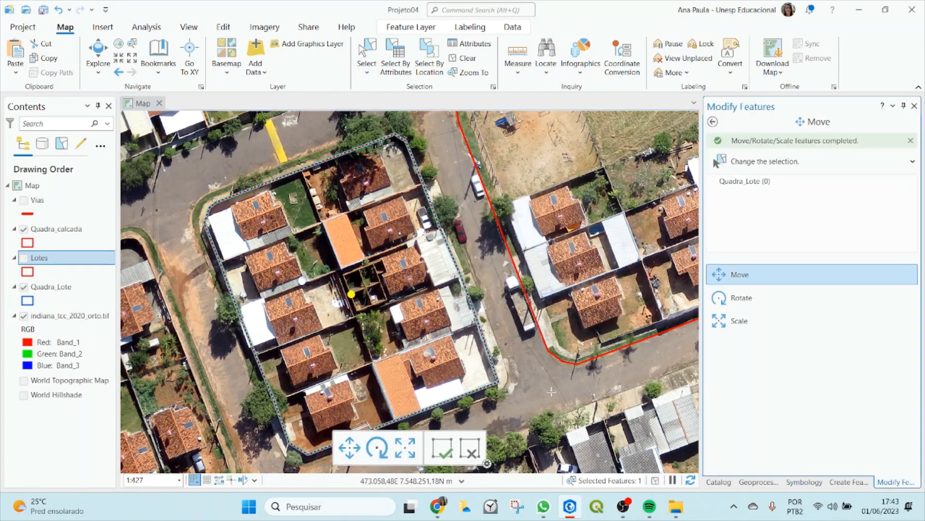
pyautogui.click(367, 55)
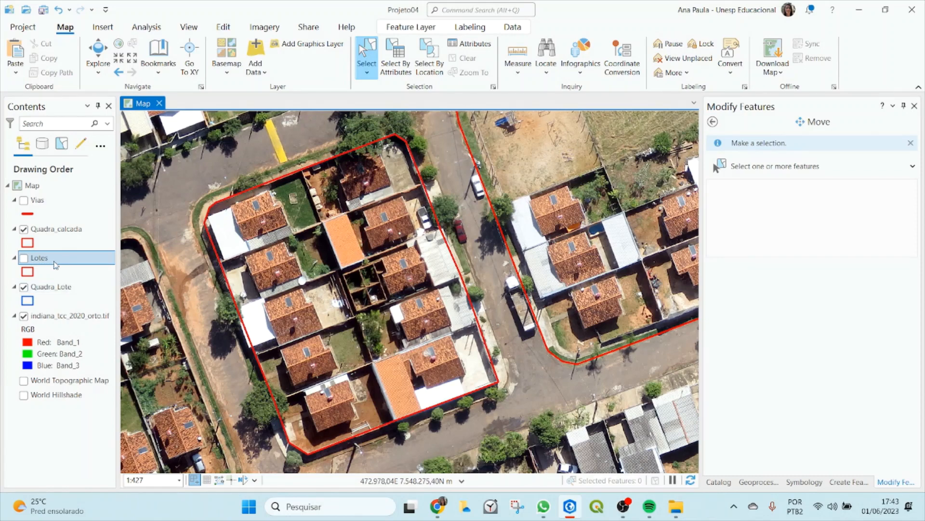
# Check the pasted polygon's record in the Quadra_calcada attribute table, then hide that layer to compare the block with Quadra_Lote.
pyautogui.rightClick(44, 231)
pyautogui.click(85, 130)
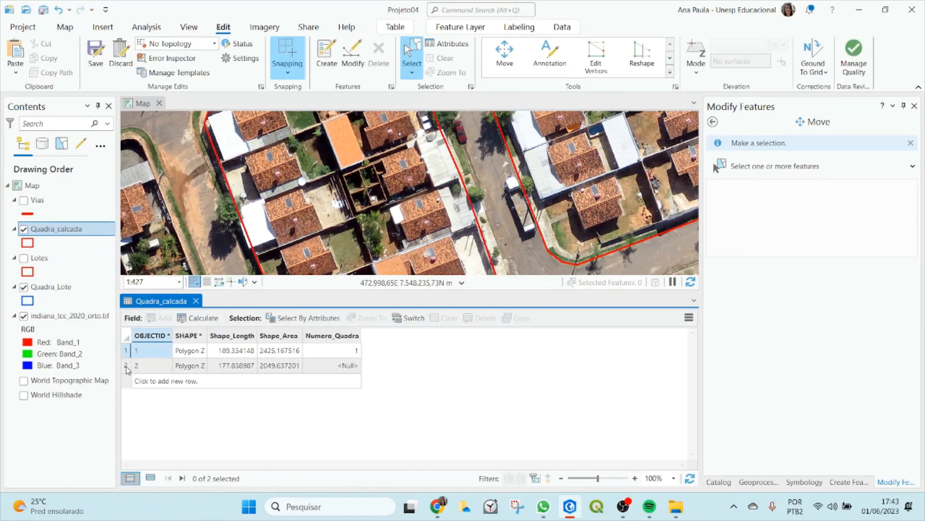
pyautogui.click(127, 365)
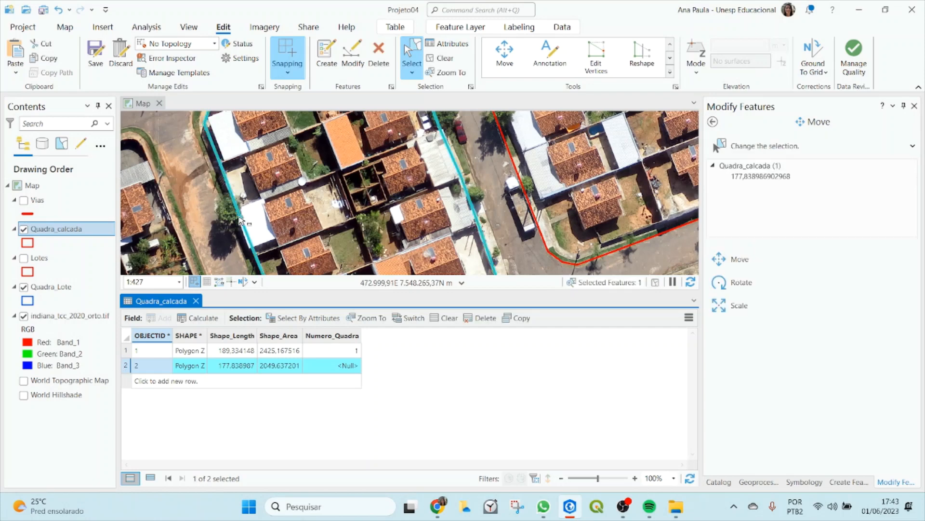
pyautogui.click(432, 58)
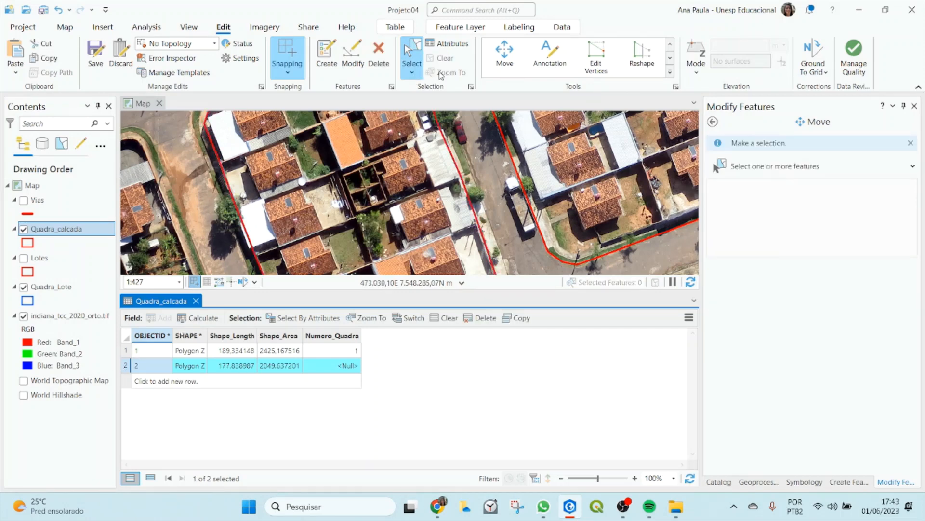
pyautogui.click(196, 301)
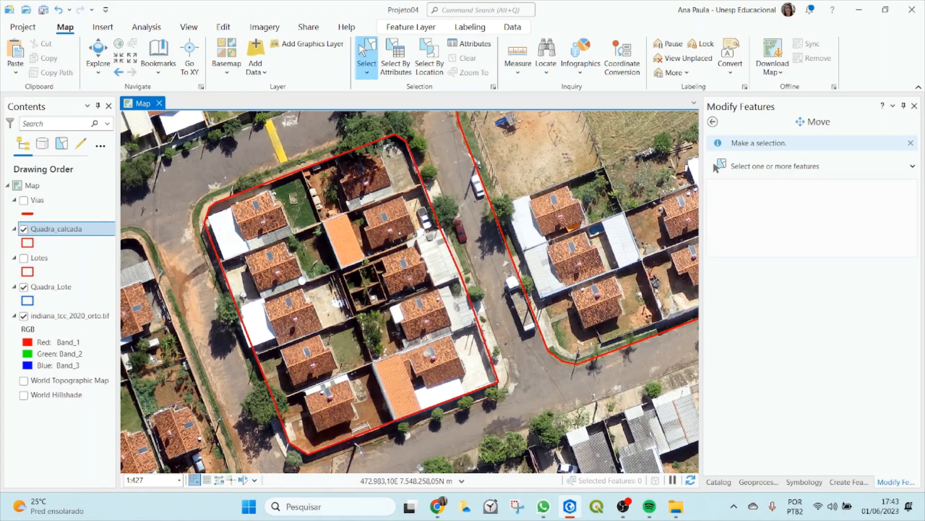
pyautogui.click(23, 229)
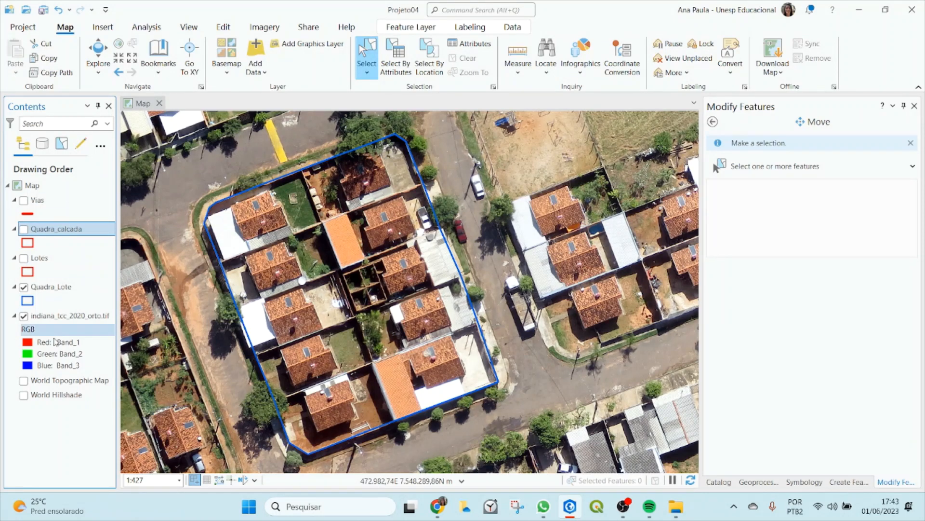
# Hide the Quadra_Lote layer and show the Quadra_calcada layer over the orthophoto.
pyautogui.click(23, 287)
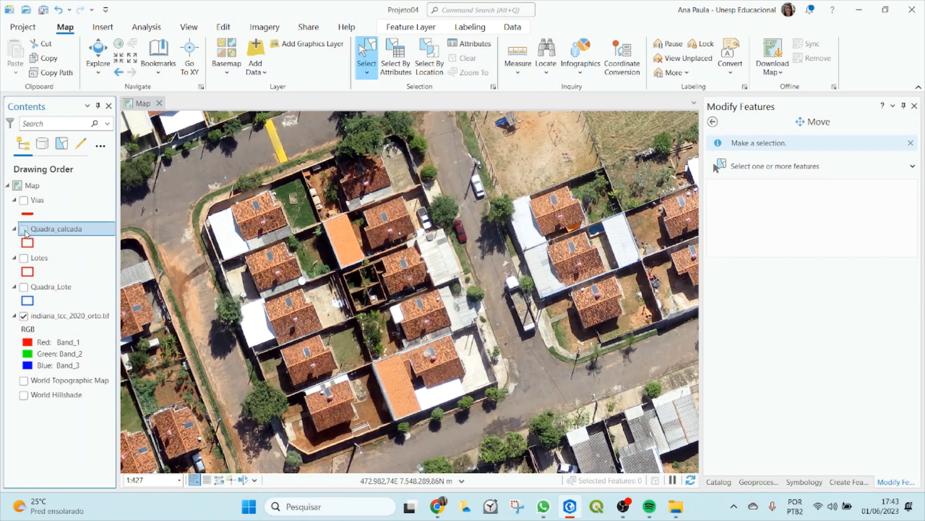
pyautogui.click(24, 230)
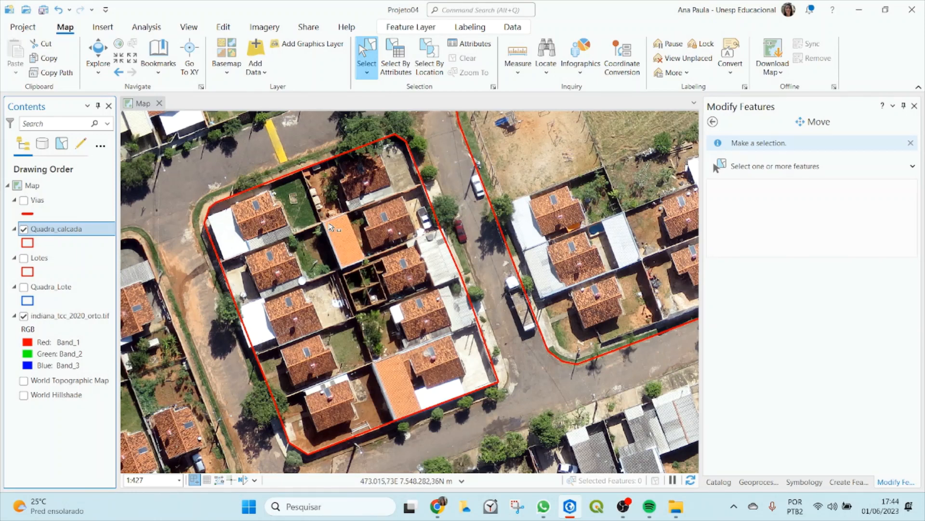
# Enlarge the pasted Quadra_calcada block polygon with the Scale tool so its outline extends outward to the sidewalk edge.
pyautogui.click(224, 28)
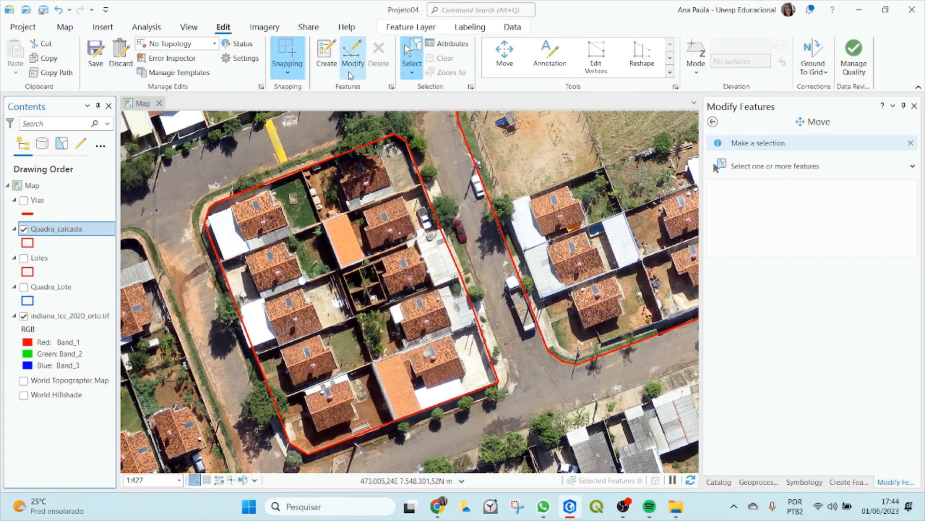
pyautogui.click(358, 65)
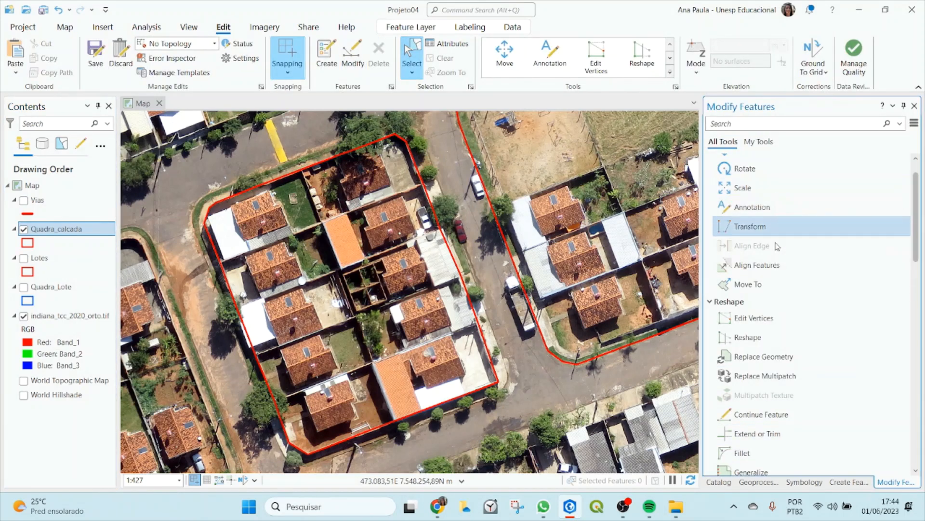
pyautogui.click(854, 482)
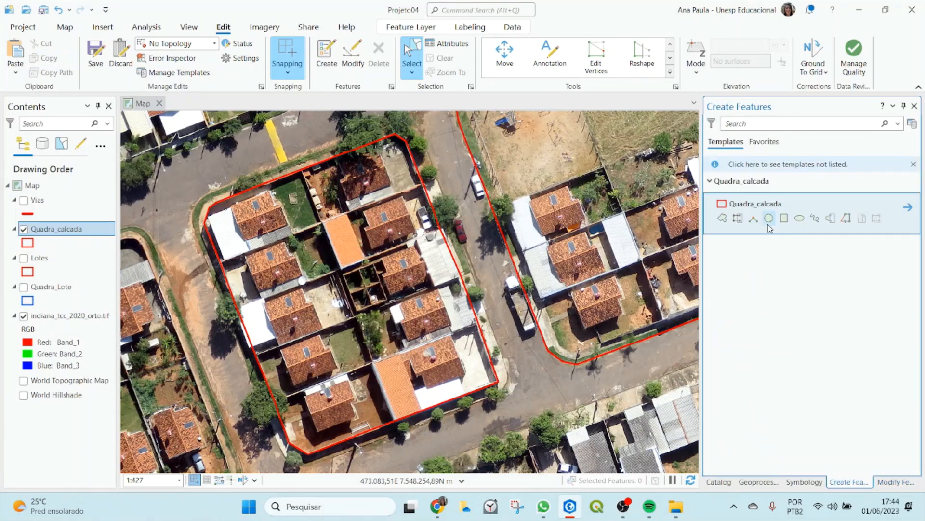
pyautogui.click(893, 481)
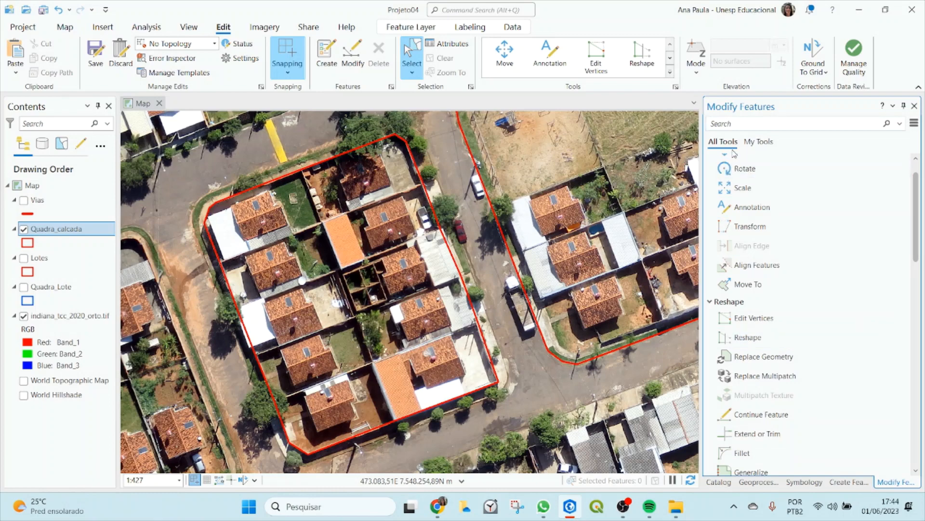
pyautogui.scroll(-5, 742, 217)
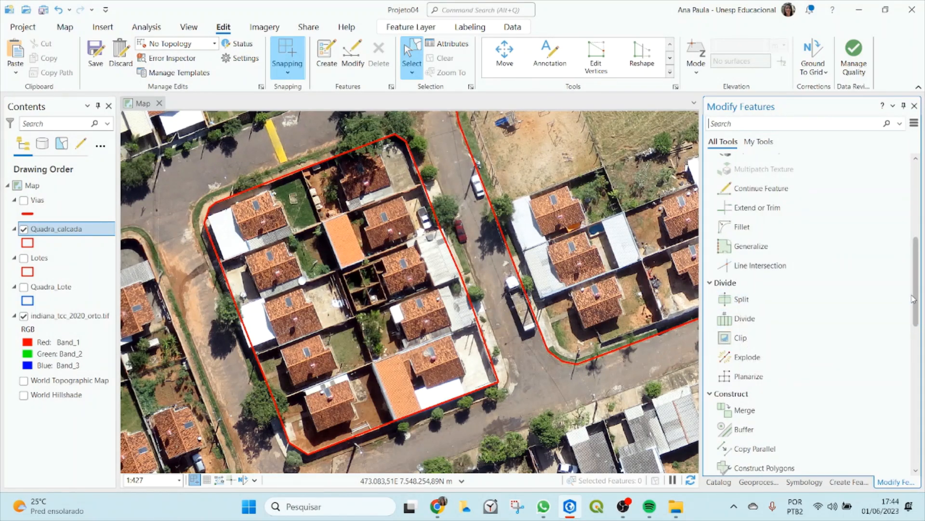
pyautogui.scroll(5, 740, 297)
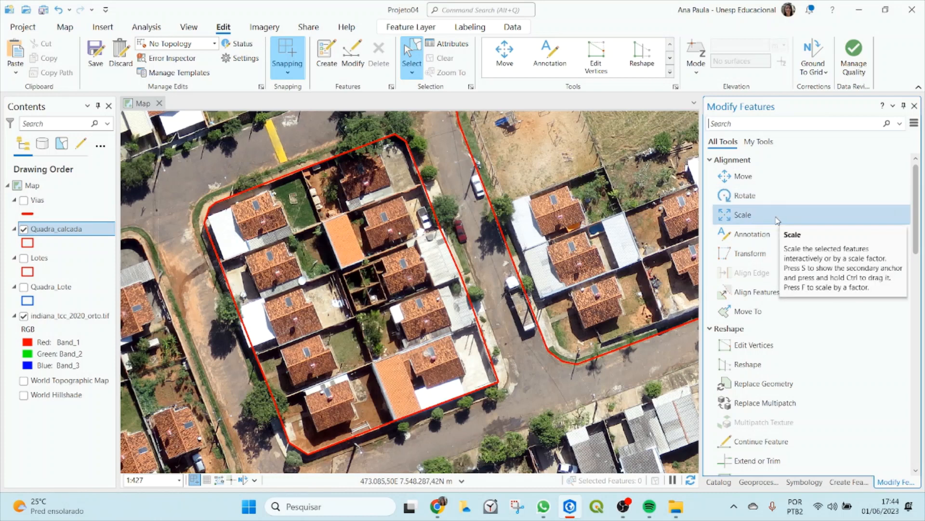
pyautogui.click(744, 218)
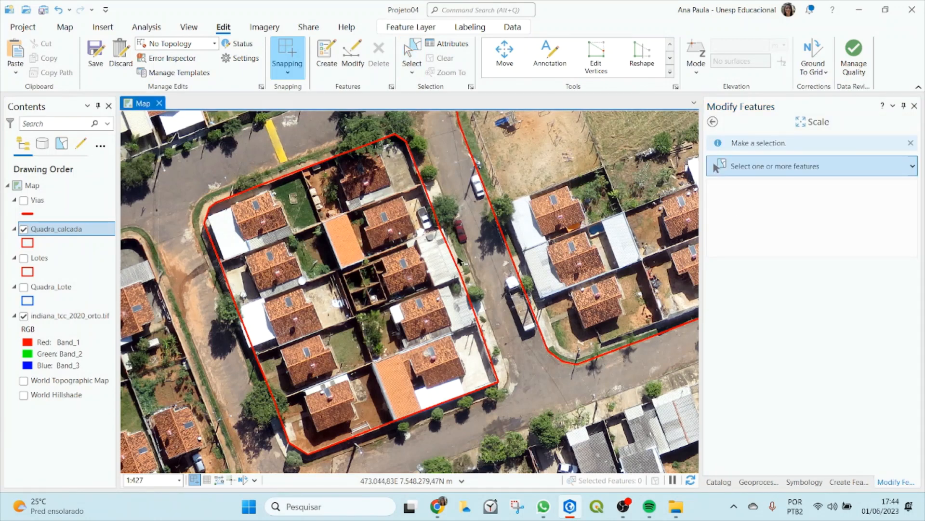
pyautogui.click(362, 292)
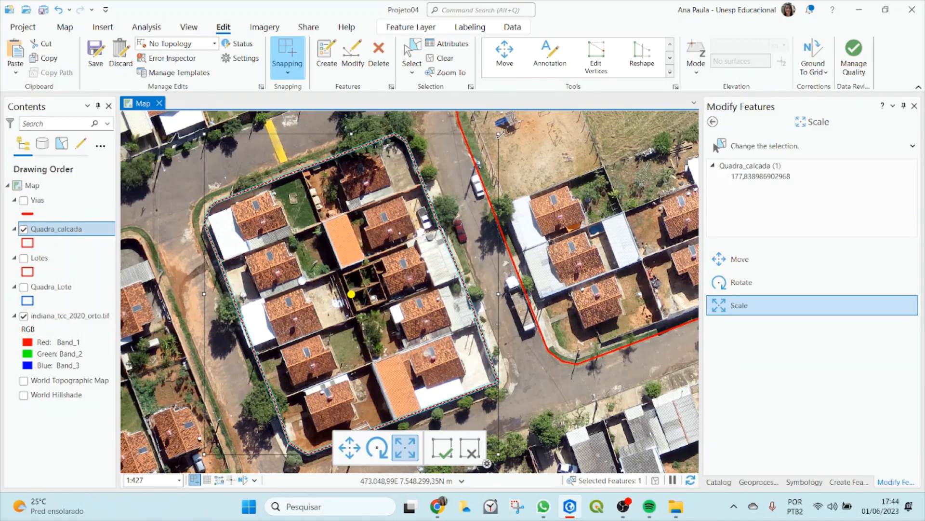
pyautogui.moveTo(499, 134); pyautogui.dragTo(483, 207)
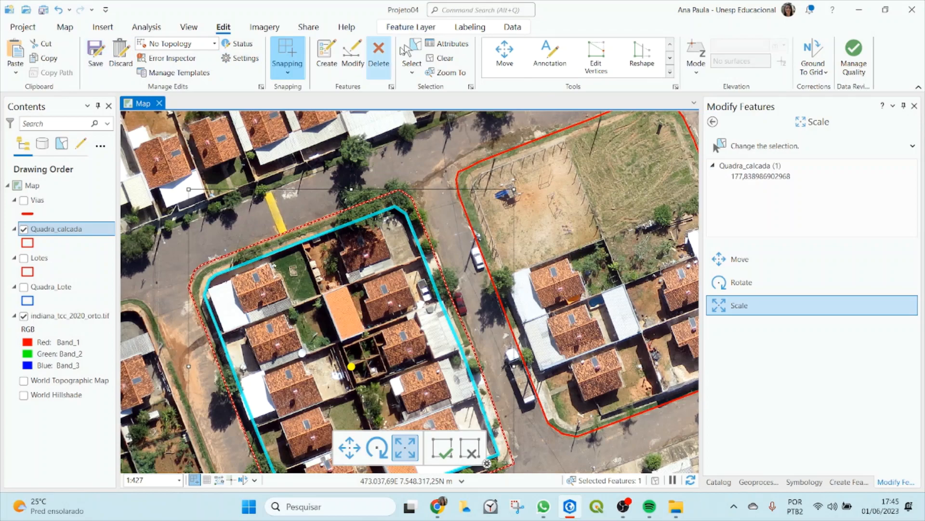
pyautogui.click(416, 54)
# Examine the corners and edges of the scaled block polygon against the sidewalk edge in the orthophoto.
pyautogui.scroll(-2, 294, 289)
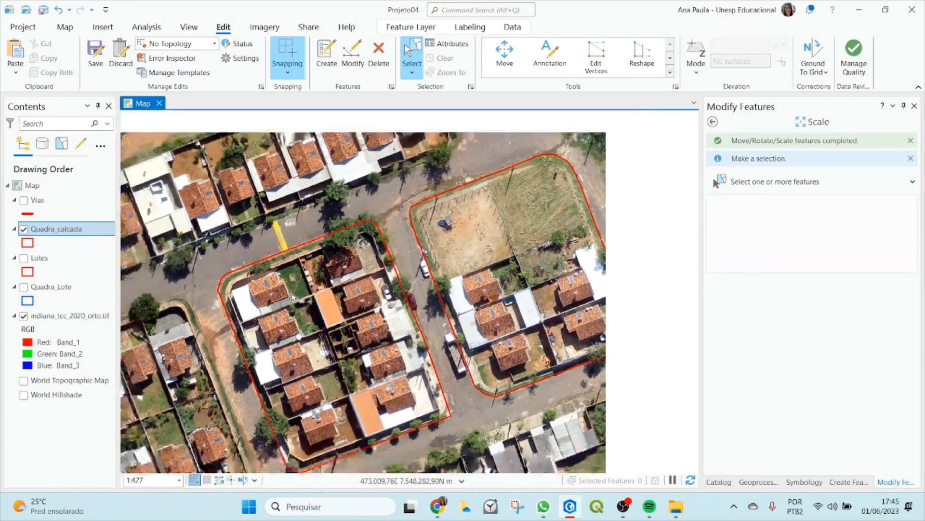
pyautogui.scroll(4, 327, 470)
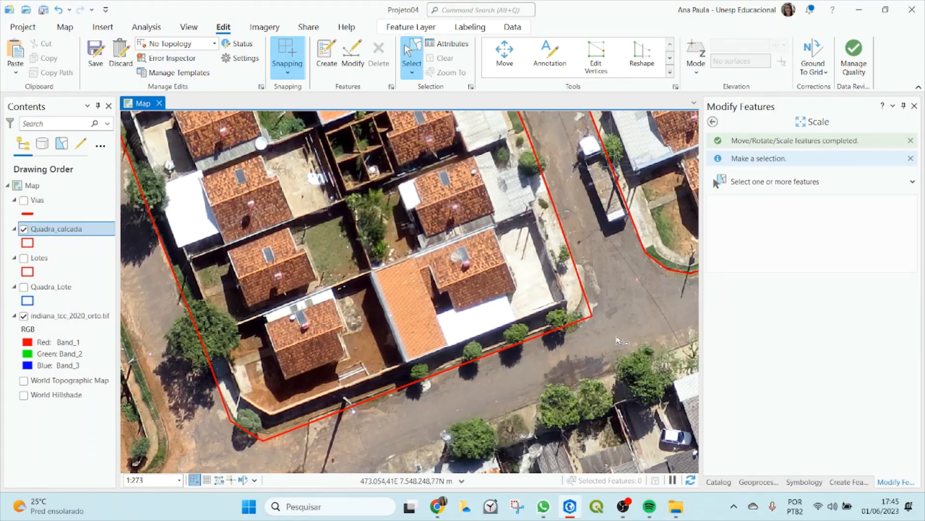
pyautogui.click(578, 311)
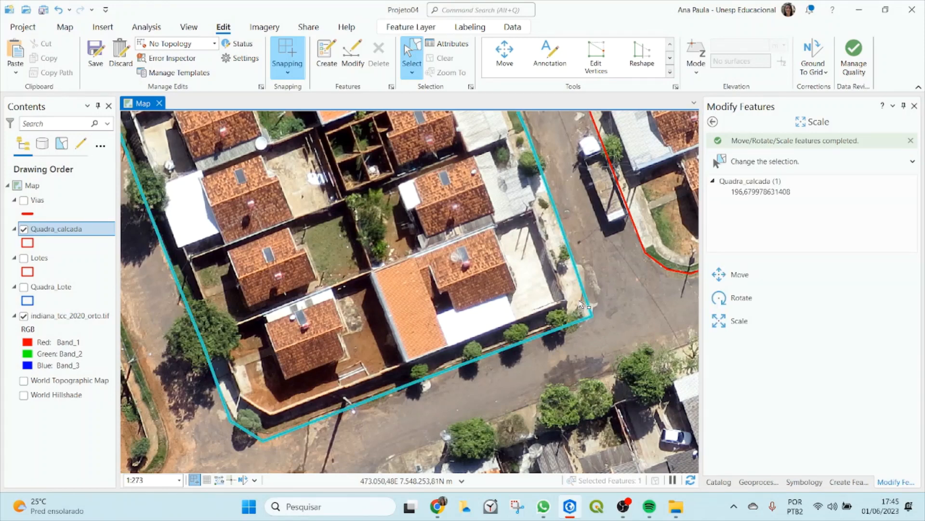
pyautogui.click(336, 453)
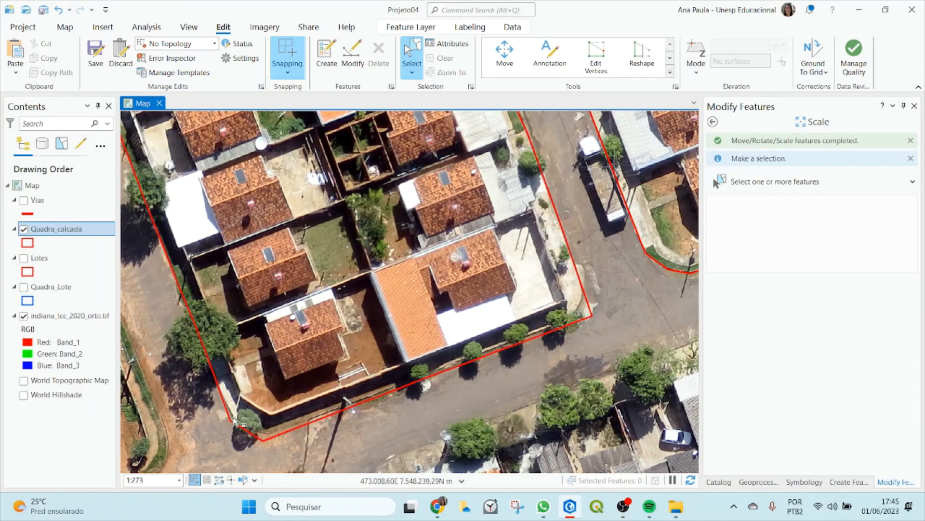
pyautogui.scroll(5, 235, 421)
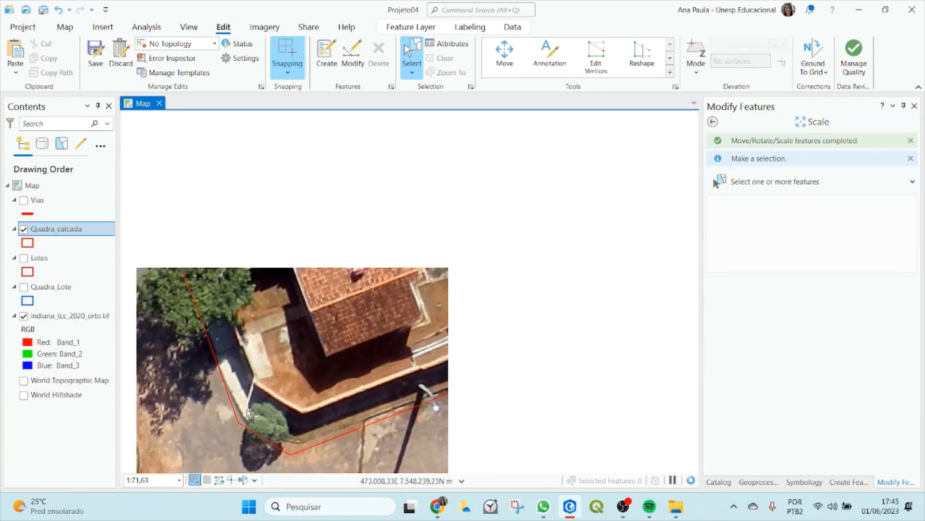
pyautogui.scroll(-6, 248, 413)
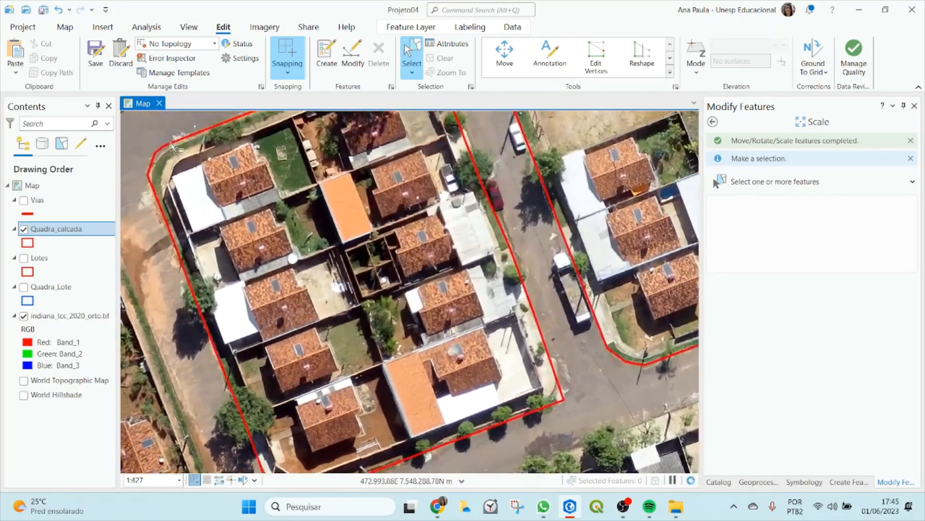
pyautogui.scroll(3, 172, 146)
pyautogui.scroll(-4, 272, 189)
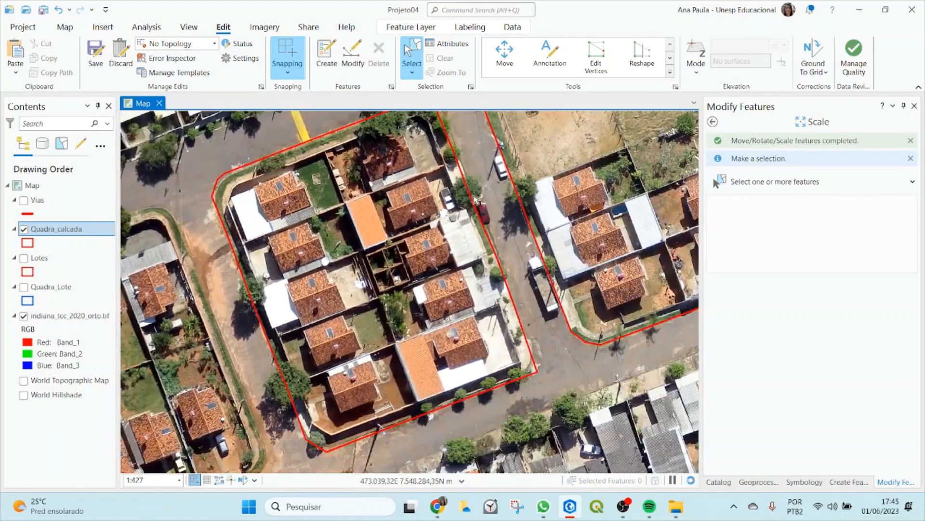
# Select the block polygon again, shrink it slightly with the Scale tool, and check its fit to the sidewalk.
pyautogui.click(419, 235)
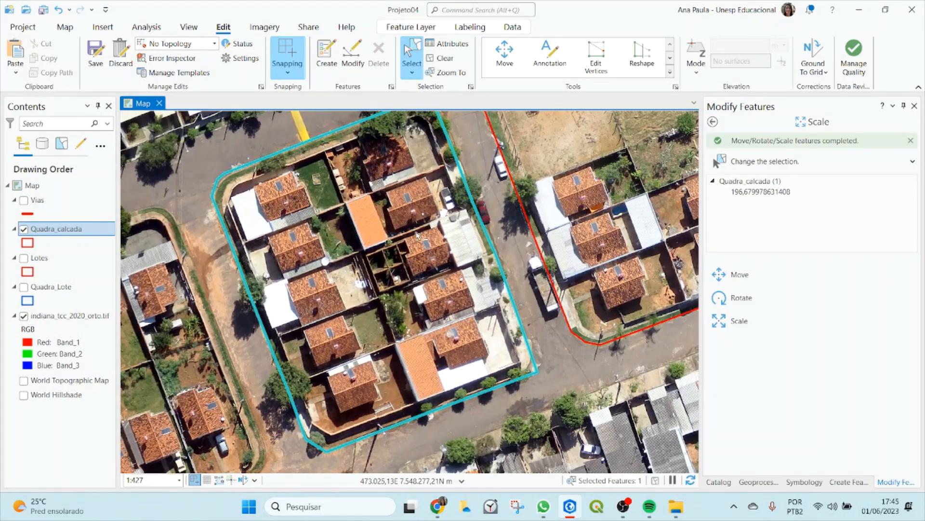
pyautogui.click(728, 320)
pyautogui.scroll(-2, 526, 221)
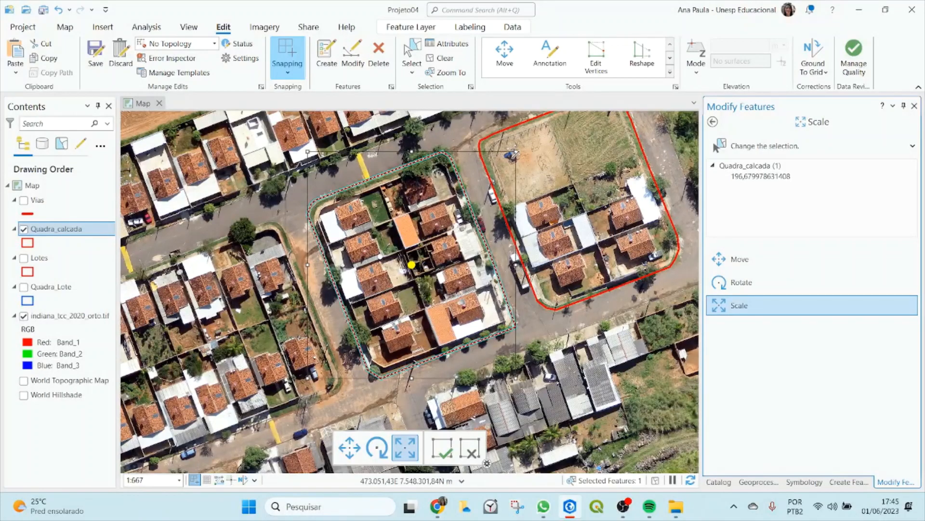
pyautogui.moveTo(515, 151); pyautogui.dragTo(513, 153)
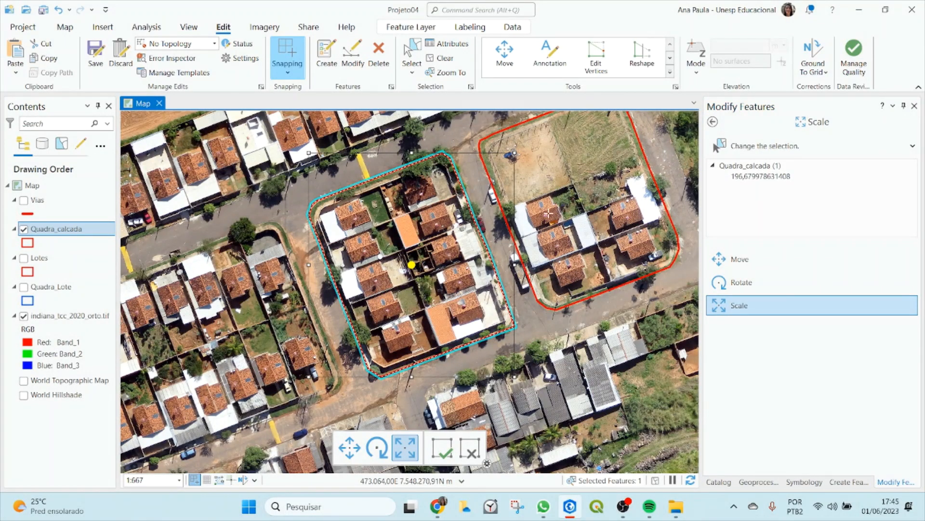
pyautogui.click(412, 54)
pyautogui.click(302, 189)
pyautogui.scroll(1, 302, 196)
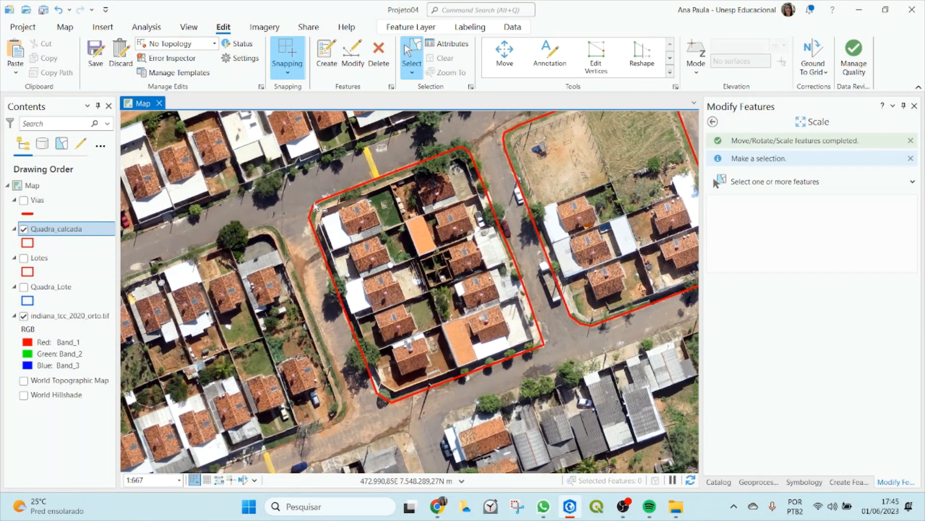
pyautogui.scroll(1, 314, 206)
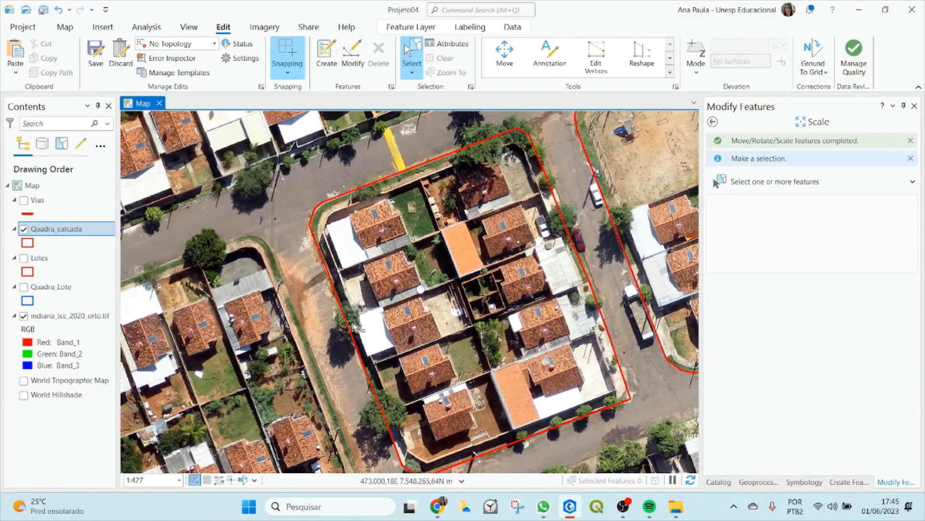
# Show the Quadra_Lote layer to compare its block outline with the scaled Quadra_calcada polygon, and save all edits.
pyautogui.click(24, 288)
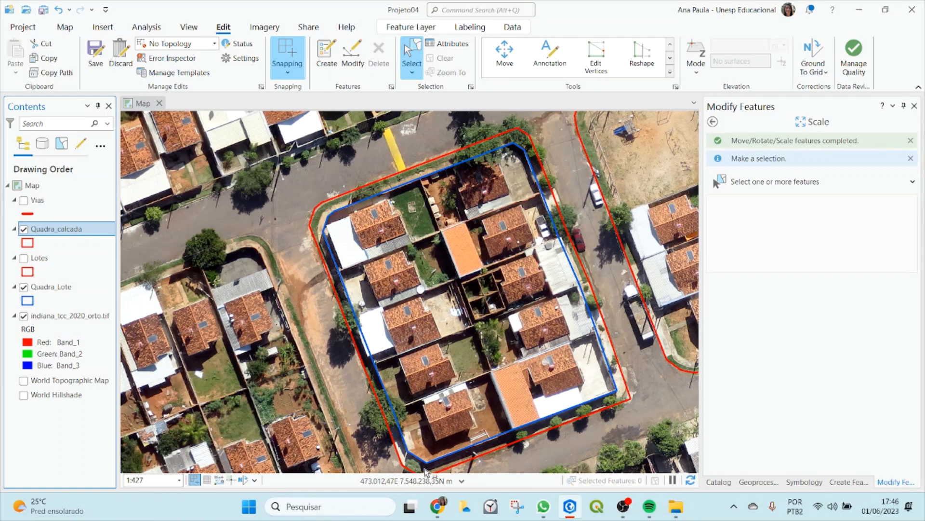
pyautogui.scroll(3, 577, 309)
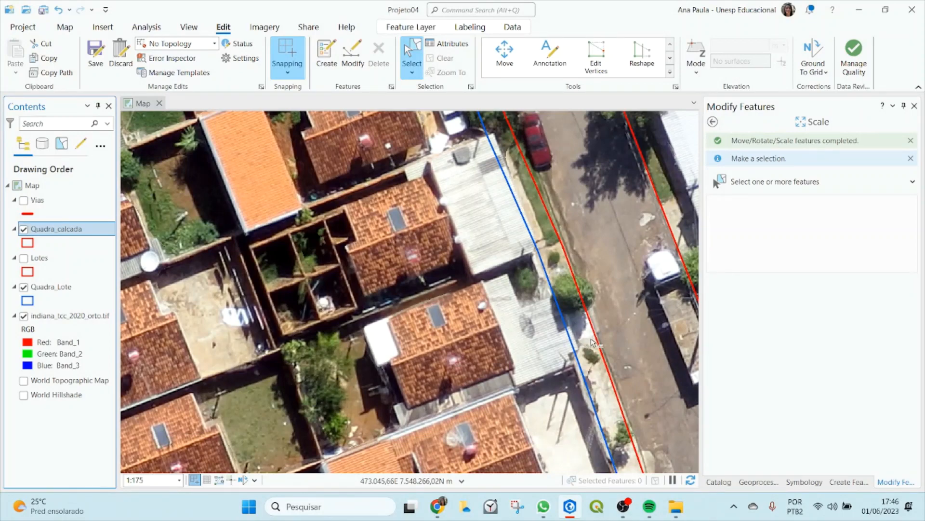
pyautogui.scroll(-3, 598, 365)
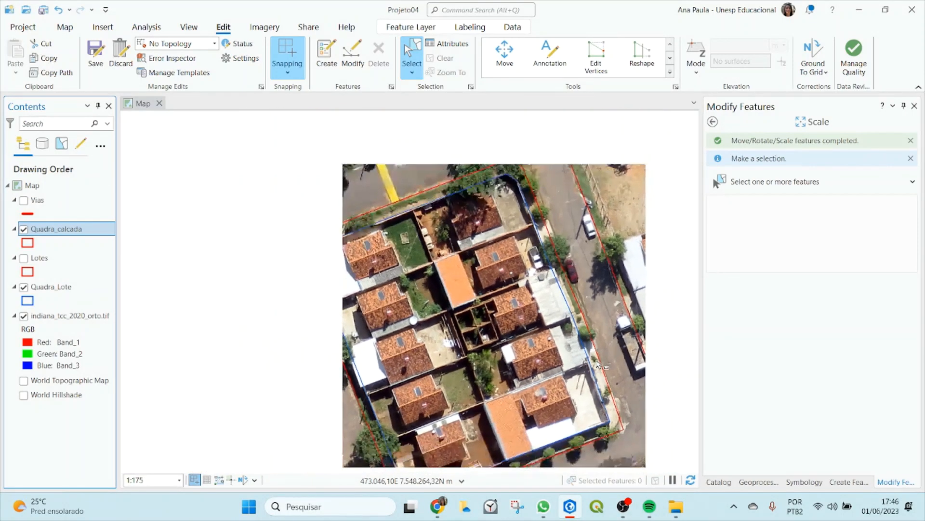
pyautogui.click(95, 51)
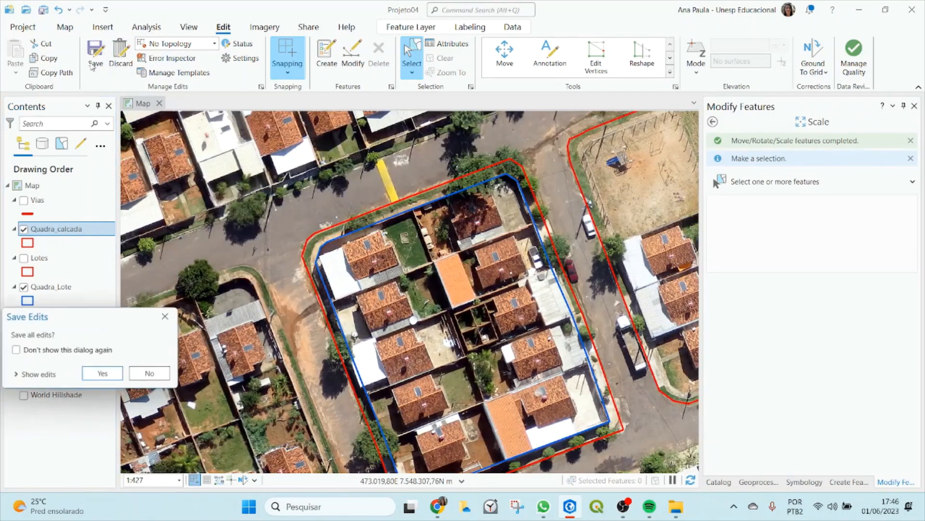
pyautogui.click(104, 373)
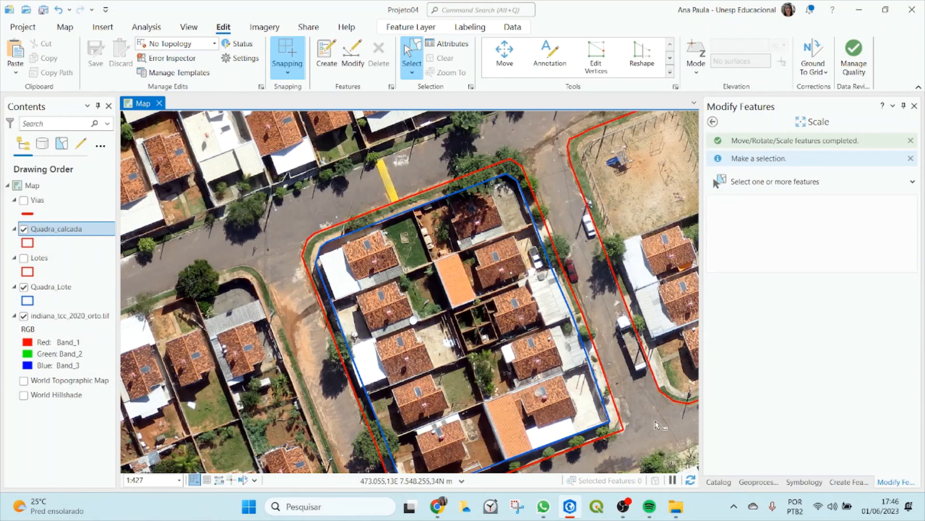
# Return to the Geoprocessing tool list and search for "differ" to find the Symmetrical Difference tool.
pyautogui.click(758, 481)
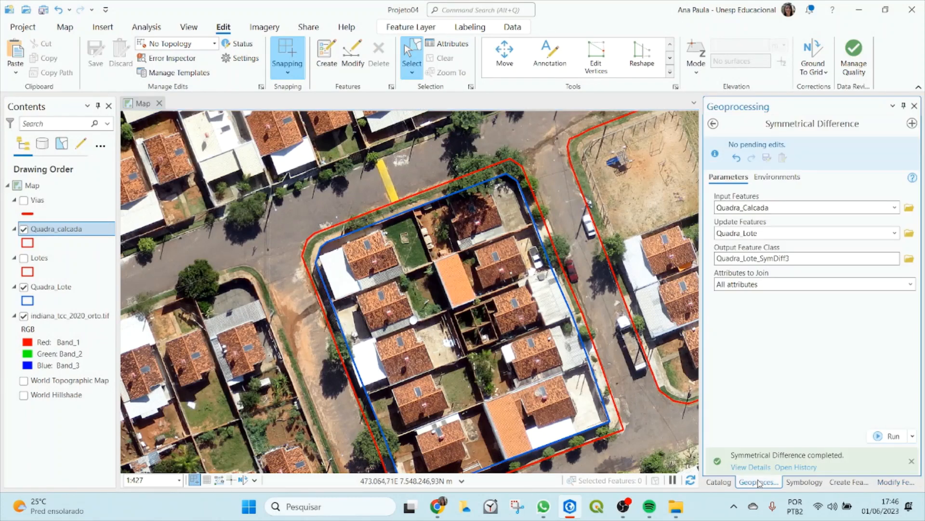
pyautogui.click(713, 124)
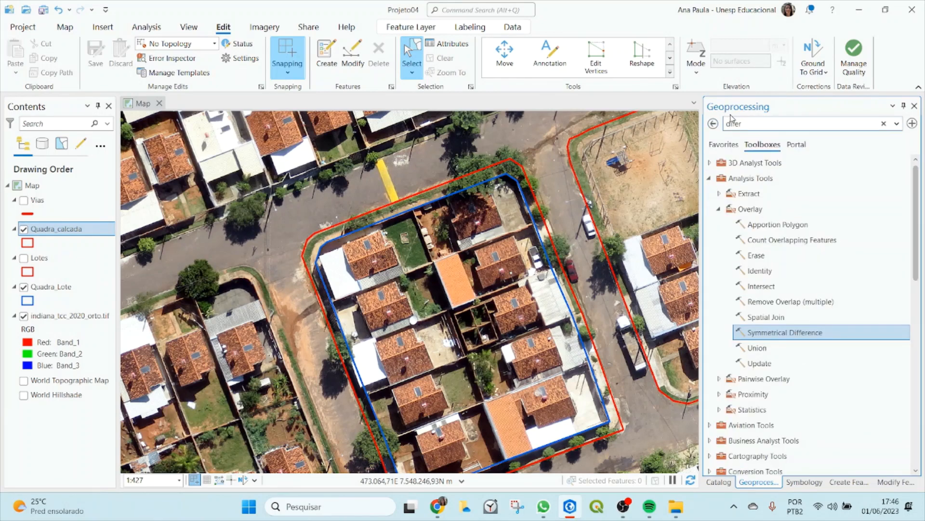
pyautogui.click(264, 27)
pyautogui.click(188, 27)
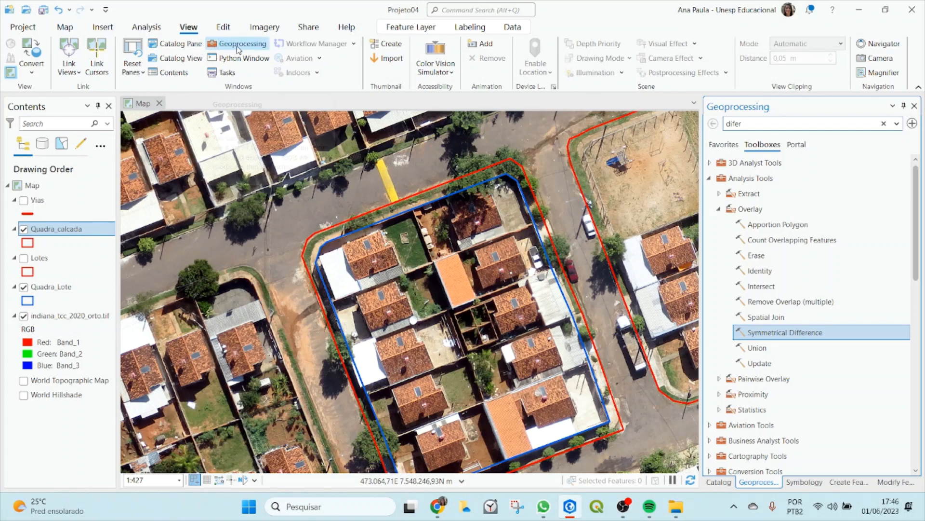
pyautogui.click(710, 178)
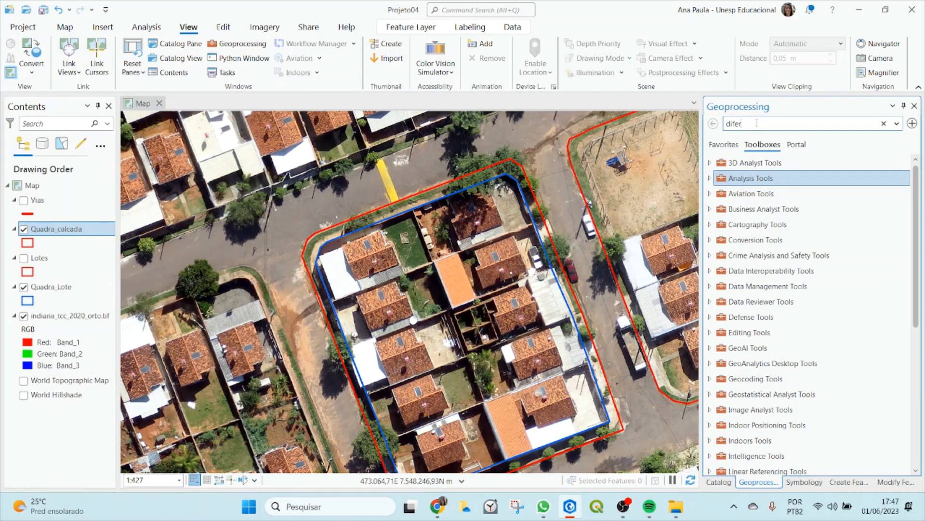
pyautogui.press('BackSpace')
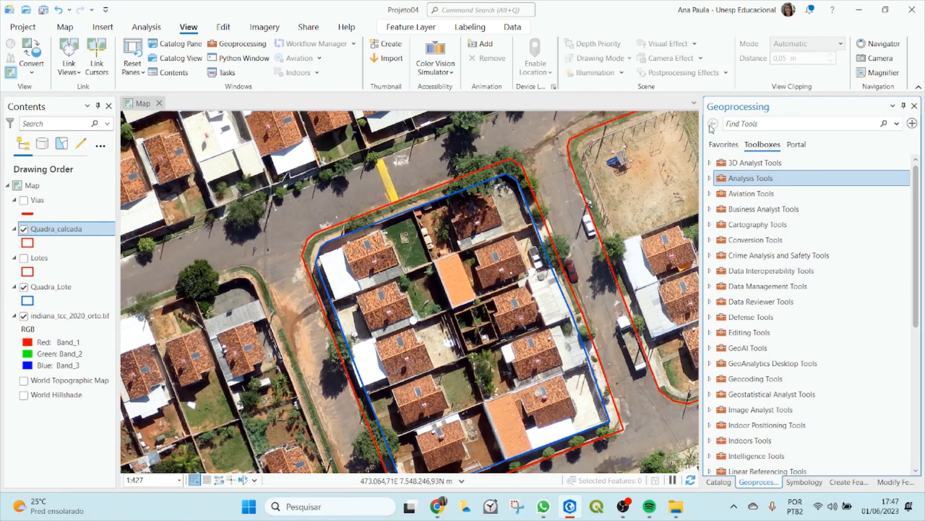
pyautogui.write('dife')
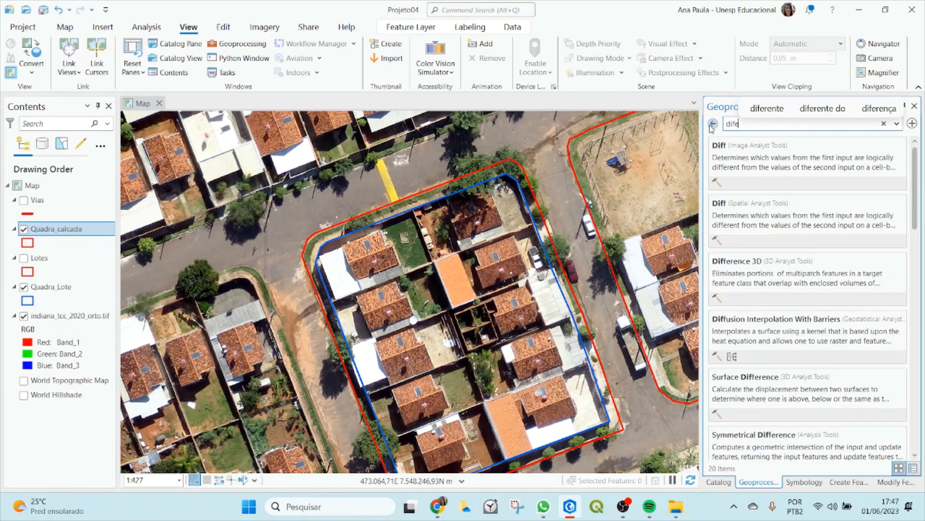
pyautogui.press('BackSpace')
pyautogui.write('fer')
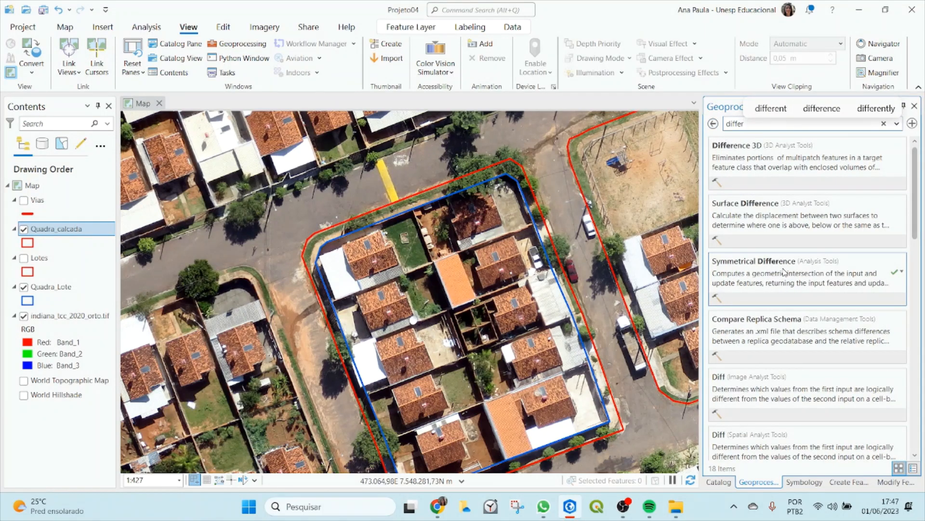
# Open Symmetrical Difference from the Overlay toolset of Analysis Tools and choose Quadra_calcada as its input features.
pyautogui.click(713, 124)
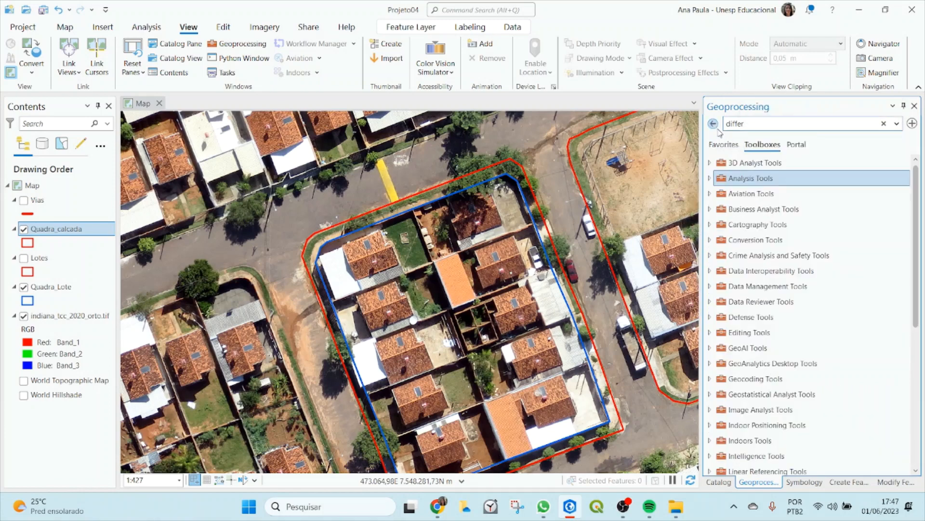
pyautogui.click(712, 179)
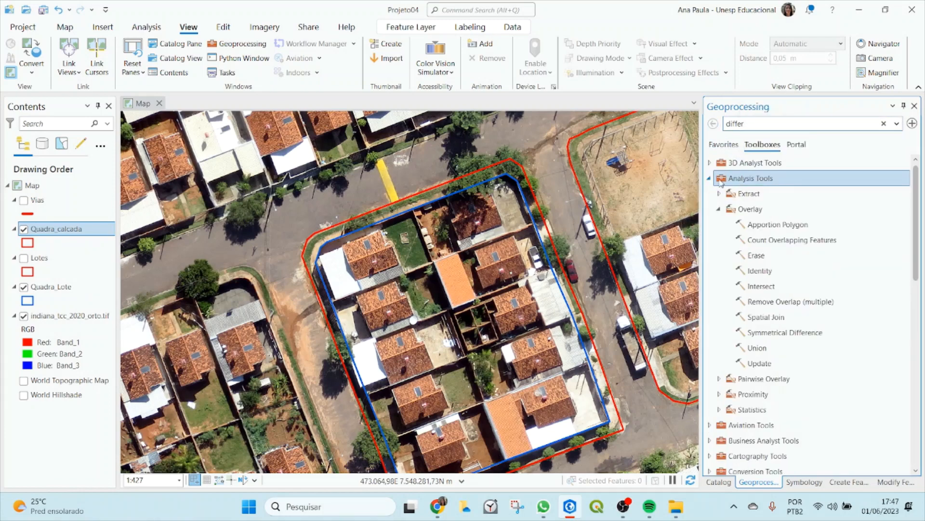
pyautogui.click(719, 209)
pyautogui.click(719, 210)
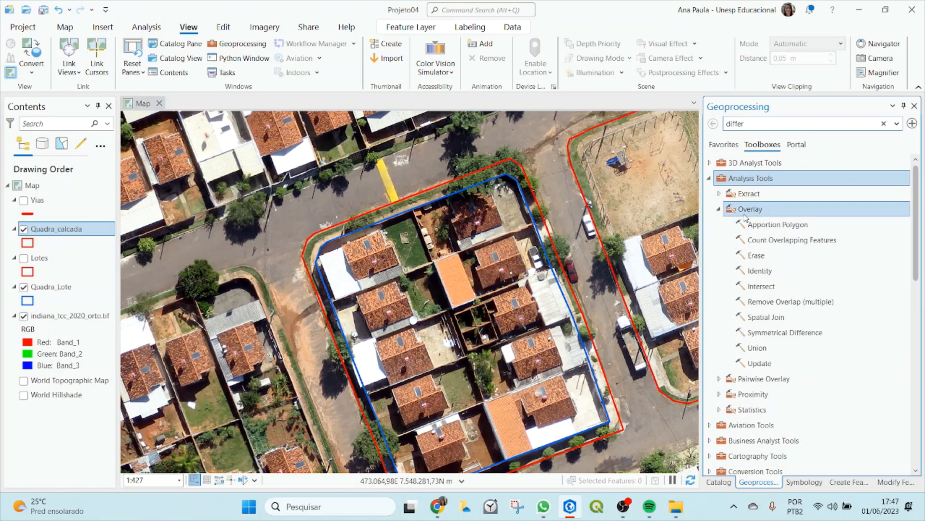
pyautogui.click(802, 334)
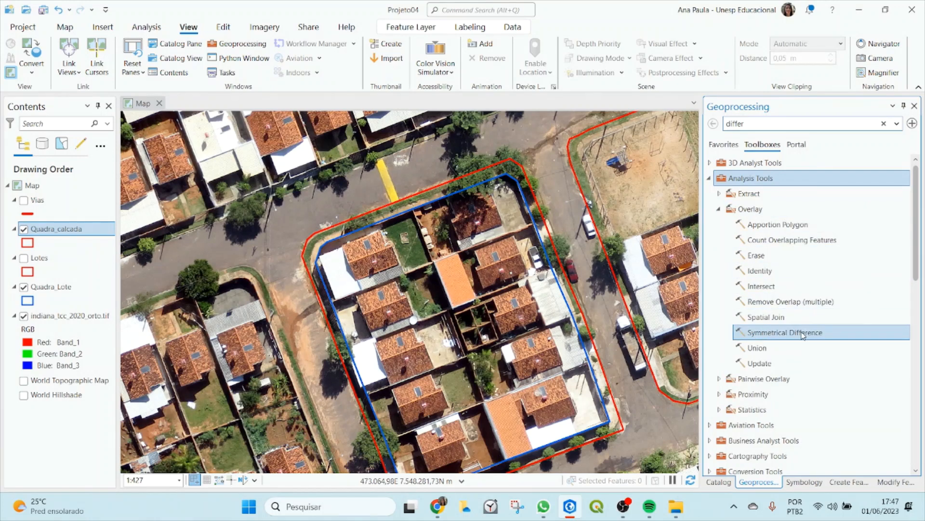
pyautogui.doubleClick(777, 334)
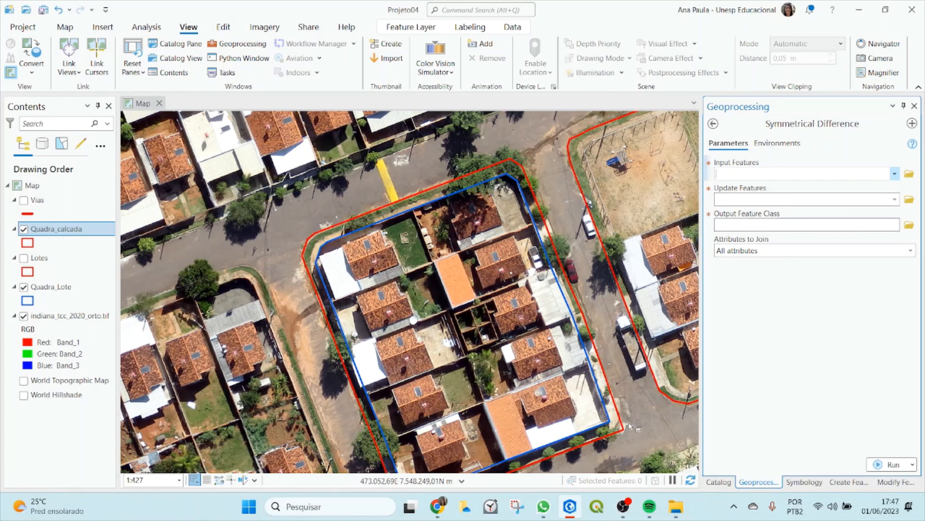
pyautogui.click(895, 173)
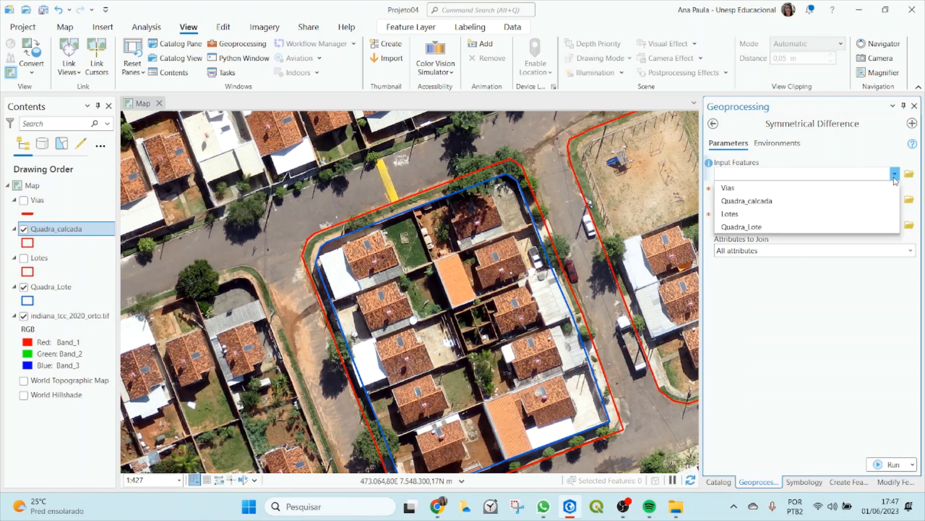
pyautogui.click(743, 201)
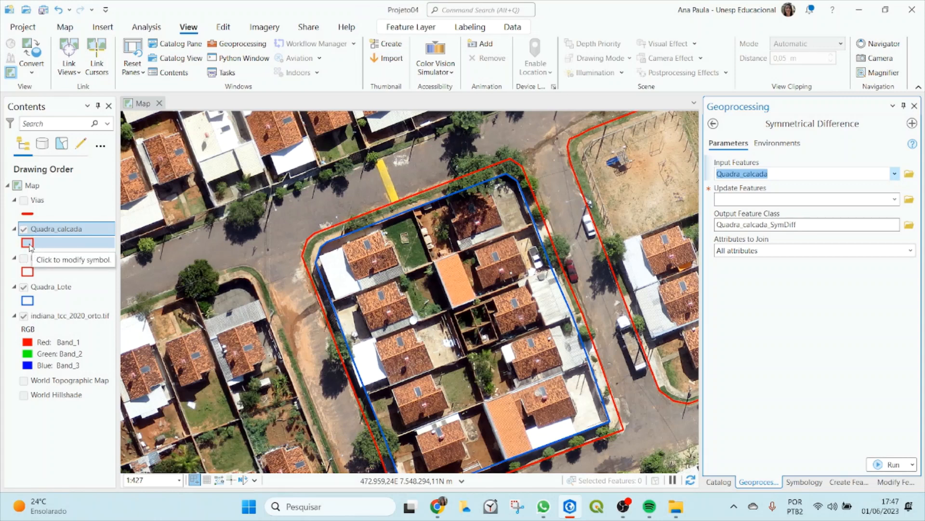
# Give the Quadra_calcada polygons a light pink fill and apply the symbology.
pyautogui.click(30, 247)
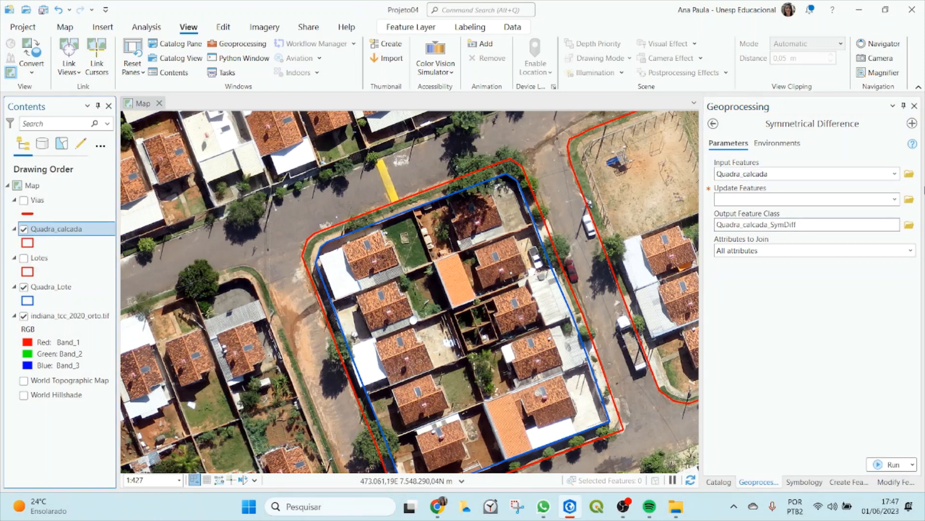
pyautogui.click(804, 481)
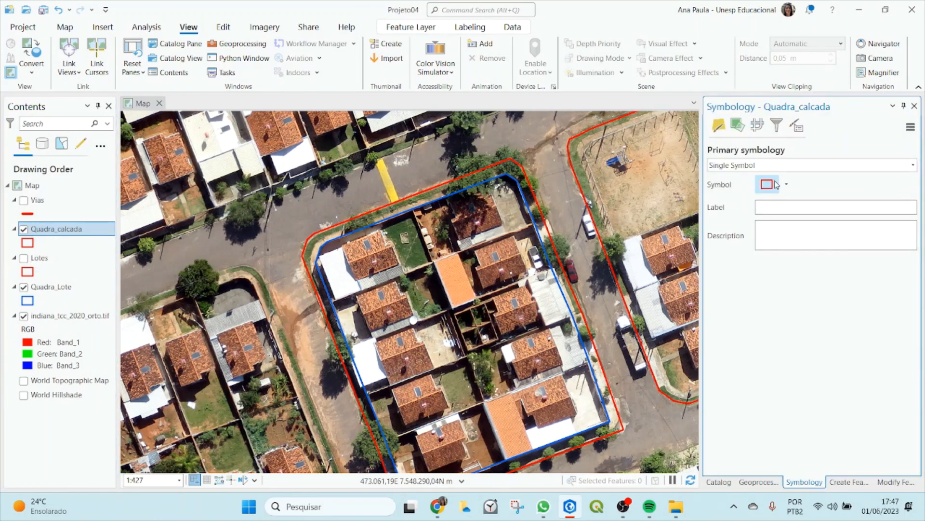
pyautogui.click(774, 182)
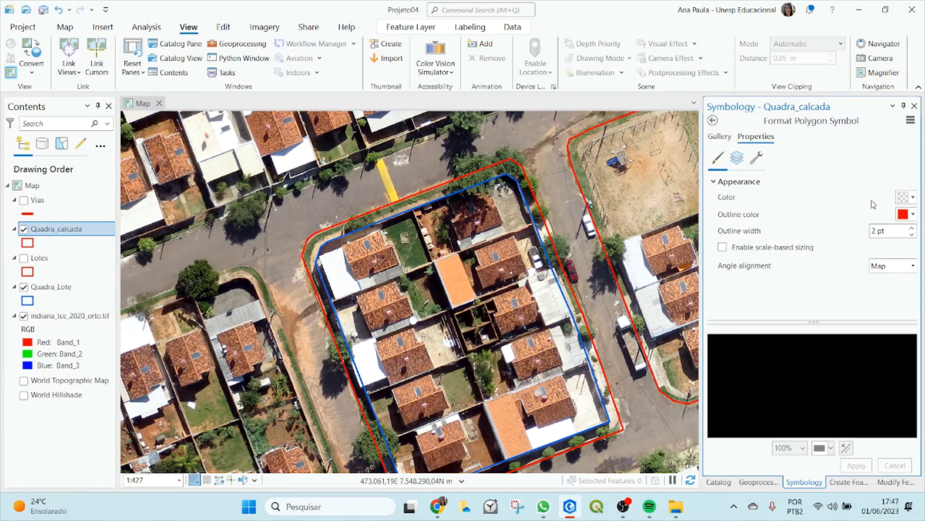
pyautogui.click(911, 201)
pyautogui.click(786, 238)
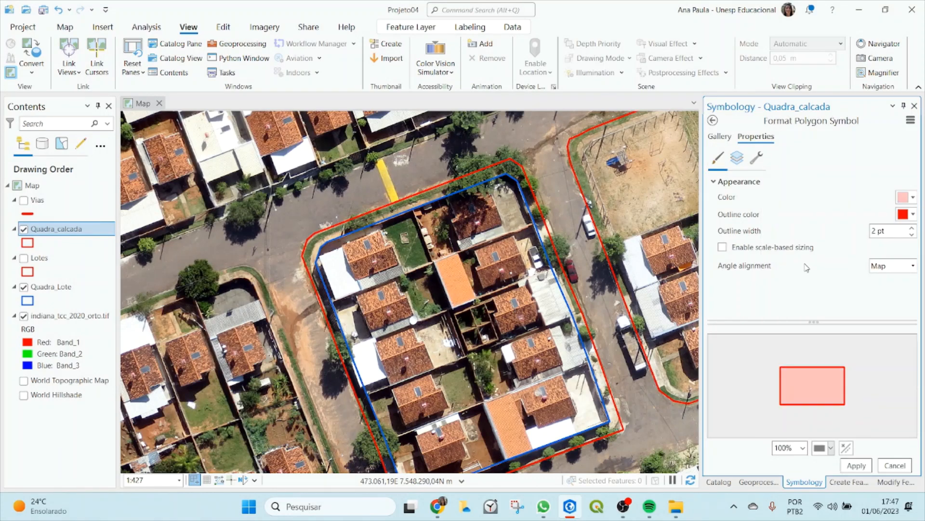
pyautogui.click(857, 466)
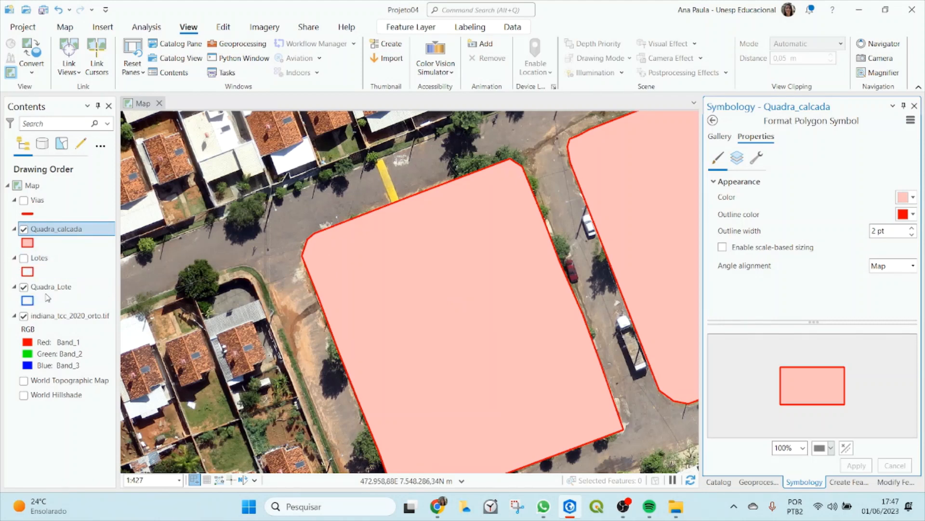
# Give the Quadra_Lote polygons a light aqua fill and apply the symbology.
pyautogui.doubleClick(48, 291)
pyautogui.click(664, 149)
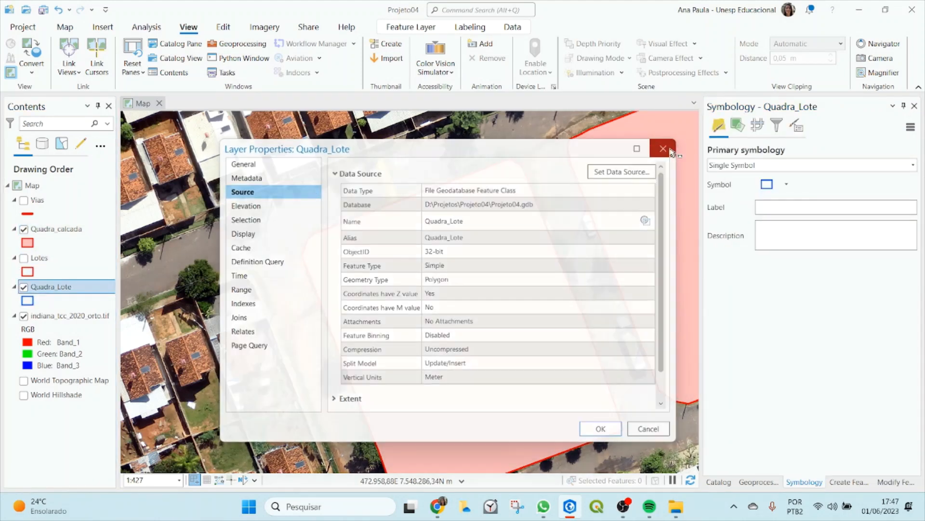
pyautogui.click(771, 185)
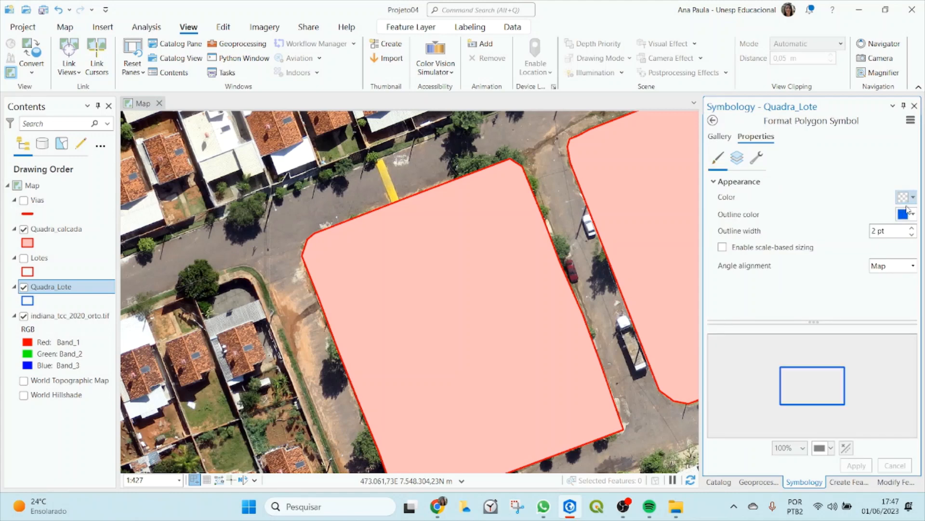
pyautogui.click(914, 198)
pyautogui.click(861, 241)
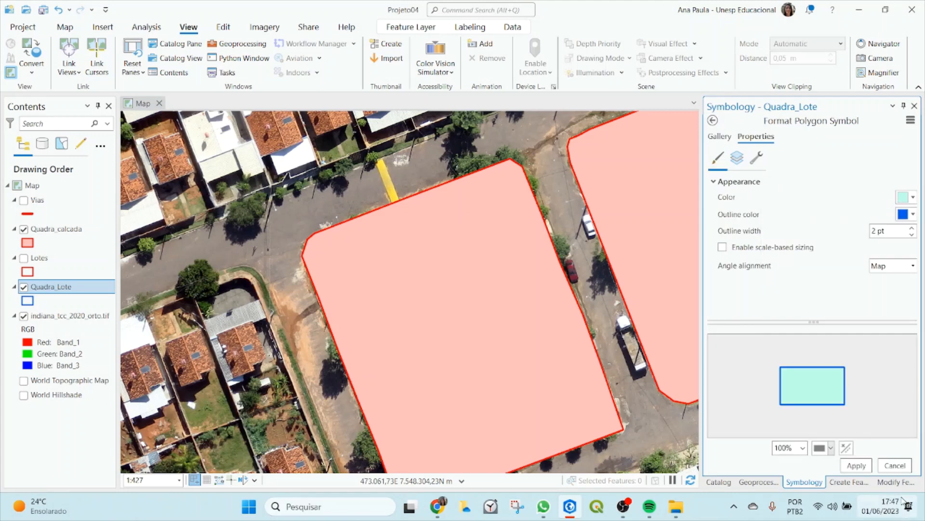
pyautogui.click(857, 466)
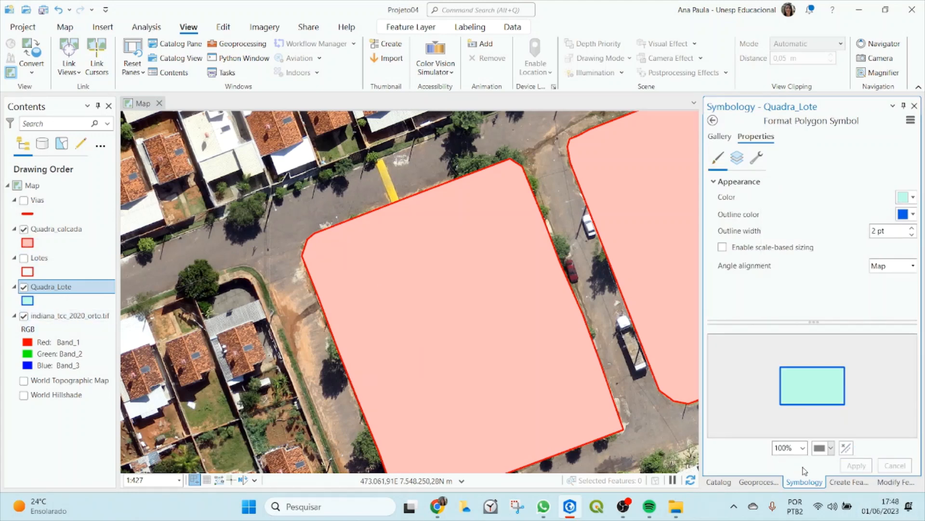
# Move Quadra_Lote above Quadra_calcada in the drawing order and toggle its visibility to compare the overlapping areas.
pyautogui.moveTo(56, 286); pyautogui.dragTo(79, 225)
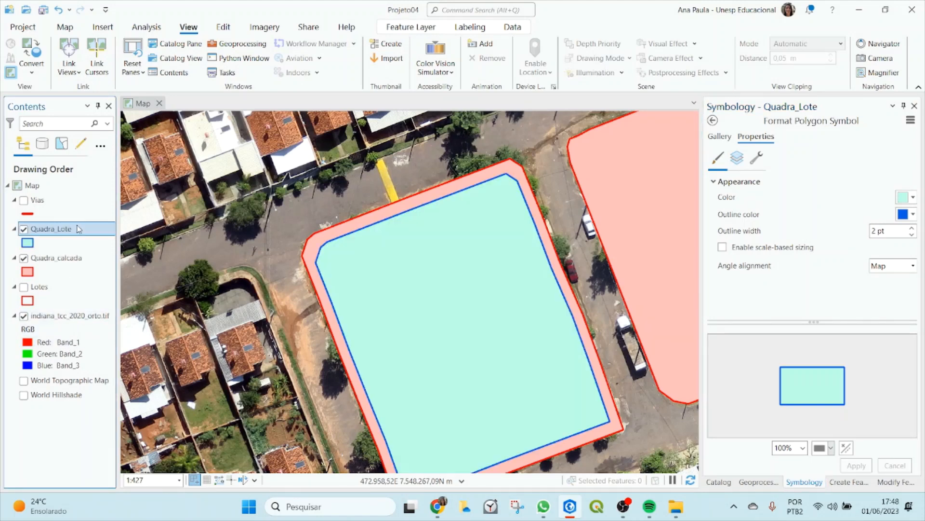
pyautogui.click(23, 229)
pyautogui.click(25, 231)
# Return to the Symmetrical Difference parameters and choose Quadra_Lote as the update features.
pyautogui.click(747, 482)
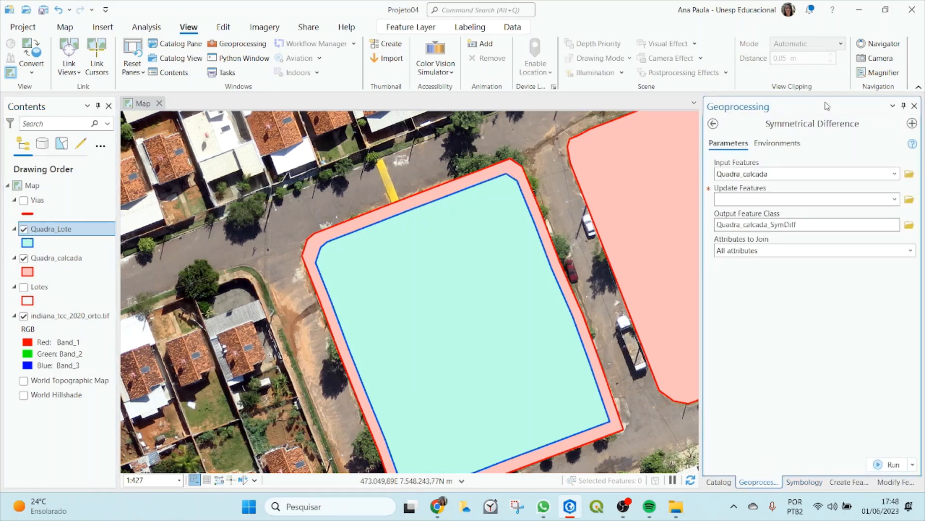
pyautogui.click(743, 176)
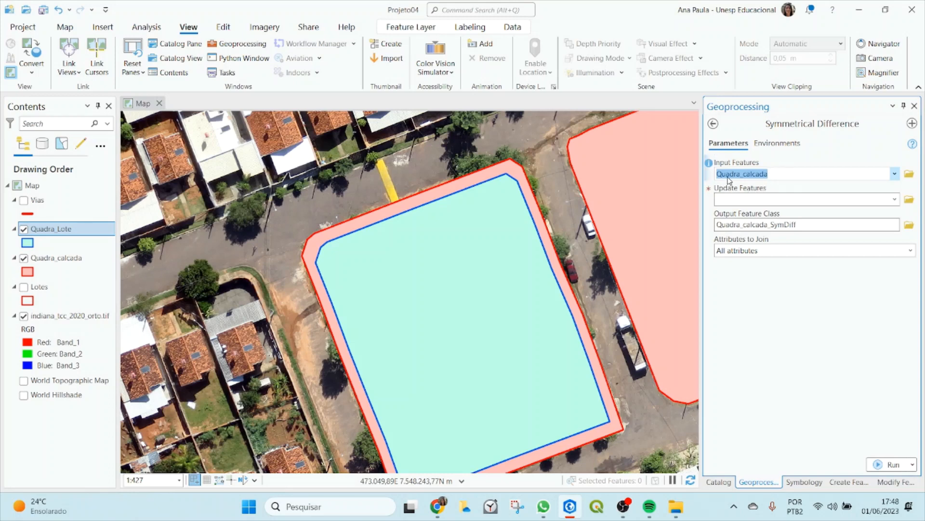
pyautogui.click(895, 199)
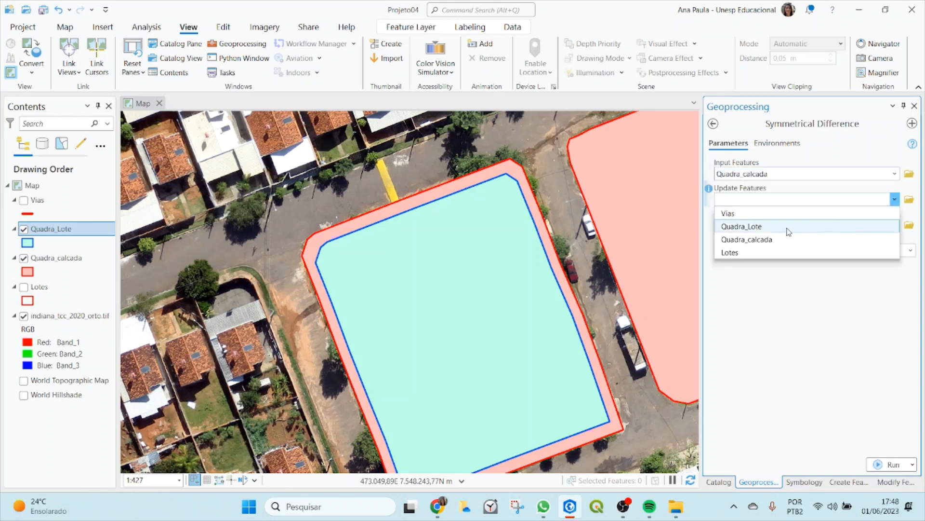
pyautogui.click(737, 227)
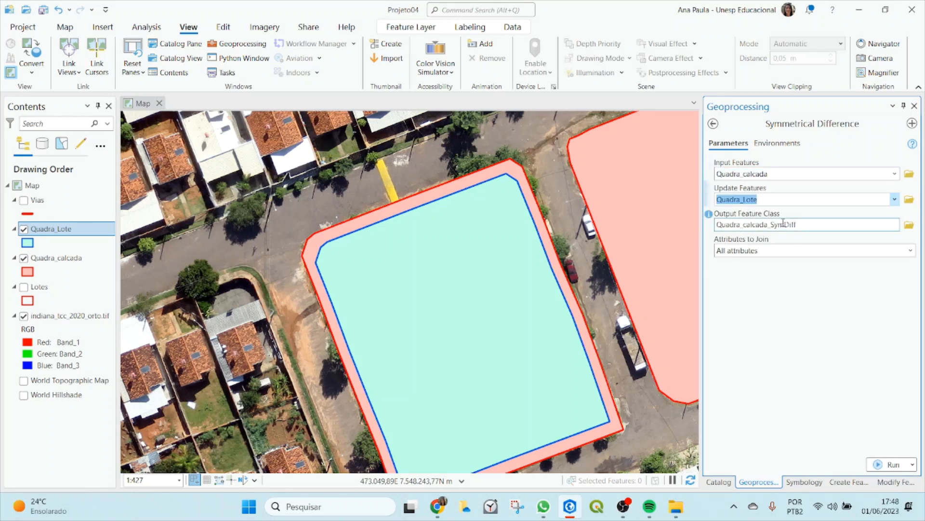
# Rename the output feature class to Calcada_SymDiff and run Symmetrical Difference.
pyautogui.moveTo(819, 224); pyautogui.dragTo(843, 225)
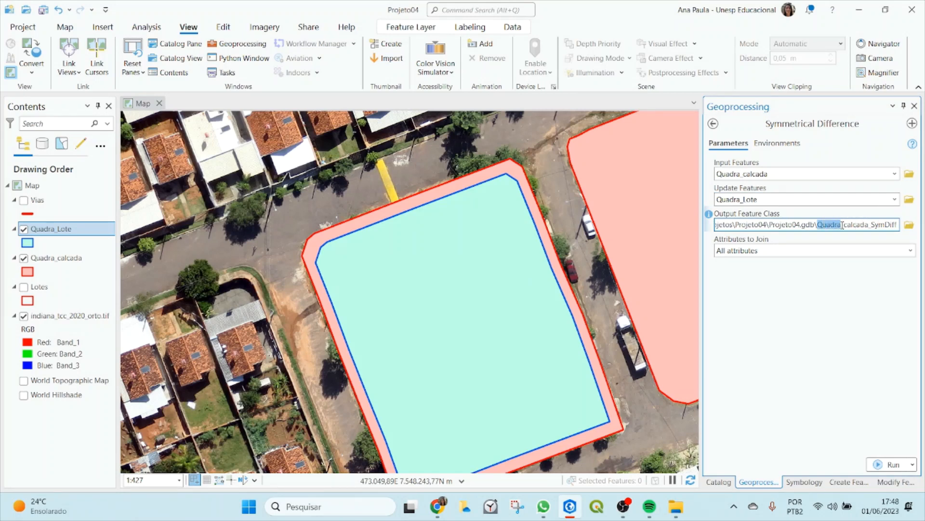
pyautogui.write('C')
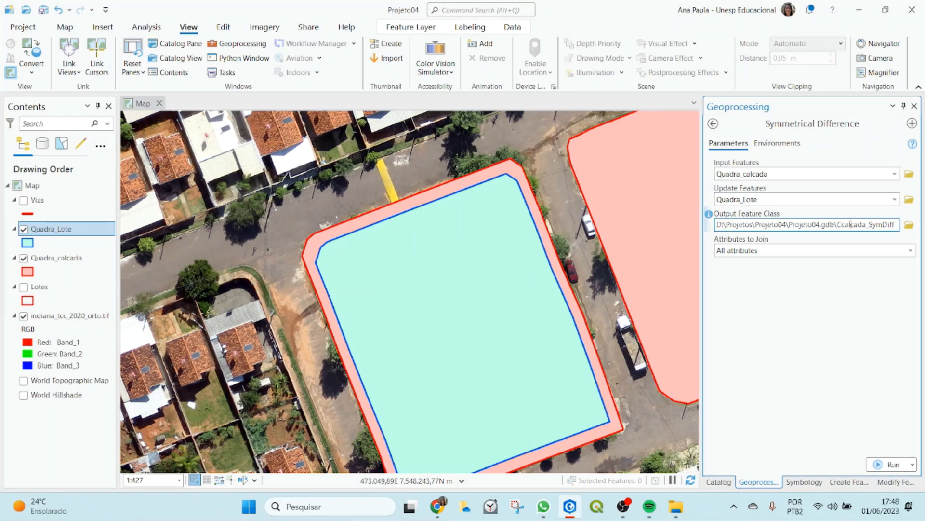
pyautogui.press('Delete')
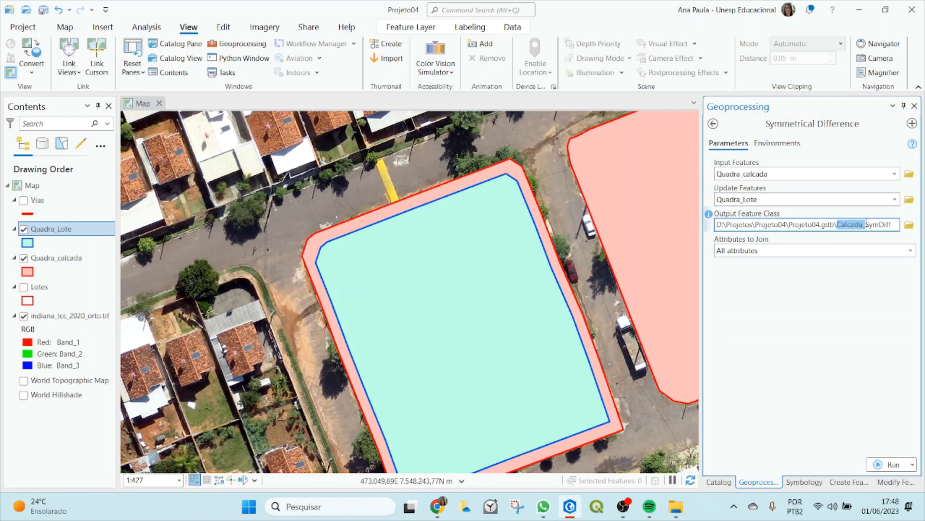
pyautogui.click(859, 226)
pyautogui.click(867, 226)
pyautogui.click(888, 227)
pyautogui.moveTo(877, 224); pyautogui.dragTo(896, 224)
pyautogui.click(894, 225)
pyautogui.click(891, 464)
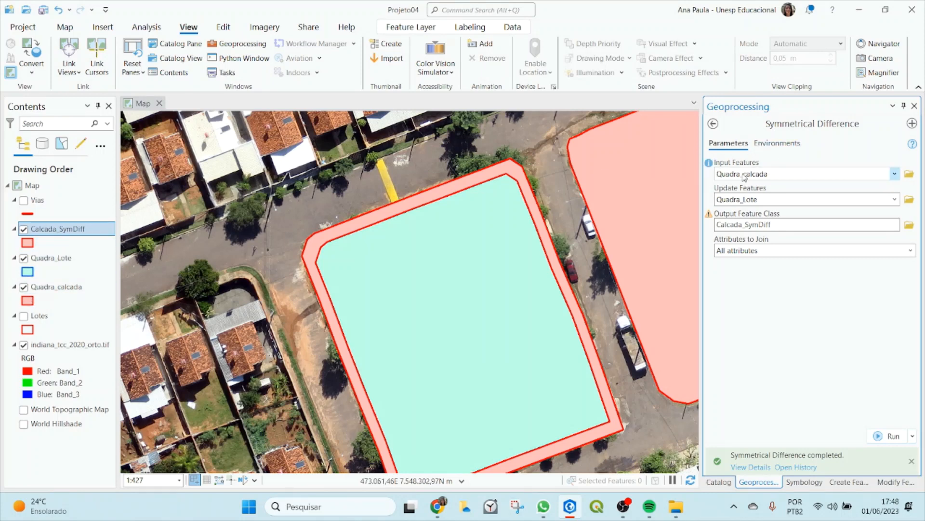
# Hide the Quadra_Lote and Quadra_calcada layers and inspect the Calcada_SymDiff result on this block and the adjacent one.
pyautogui.click(24, 258)
pyautogui.click(24, 287)
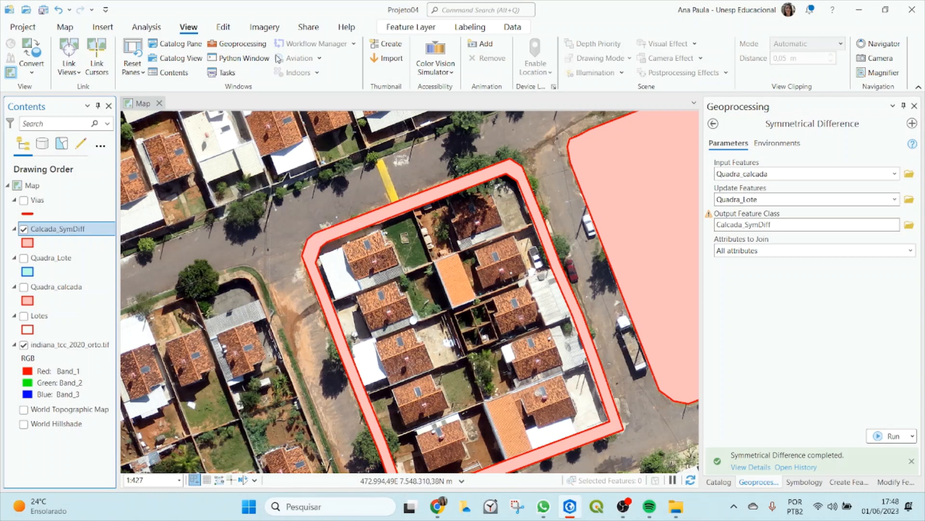
pyautogui.click(60, 31)
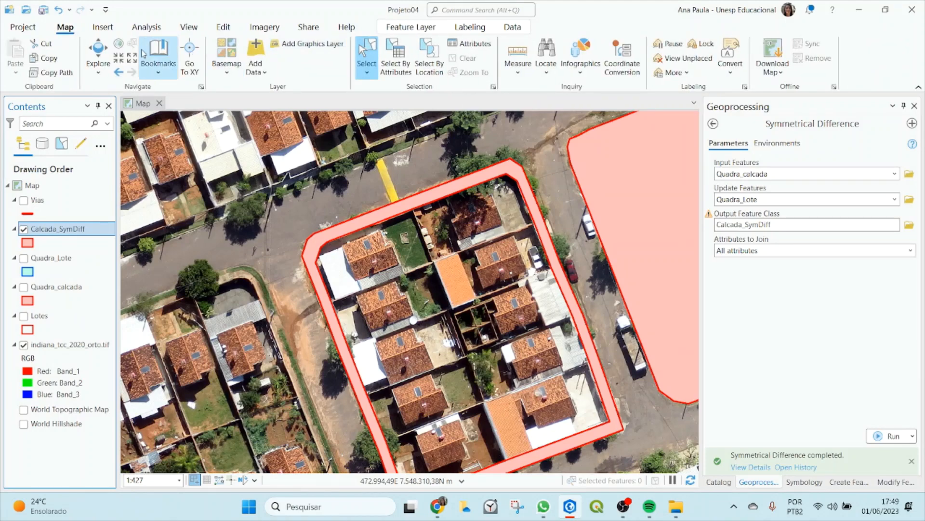
pyautogui.moveTo(548, 274); pyautogui.dragTo(297, 295)
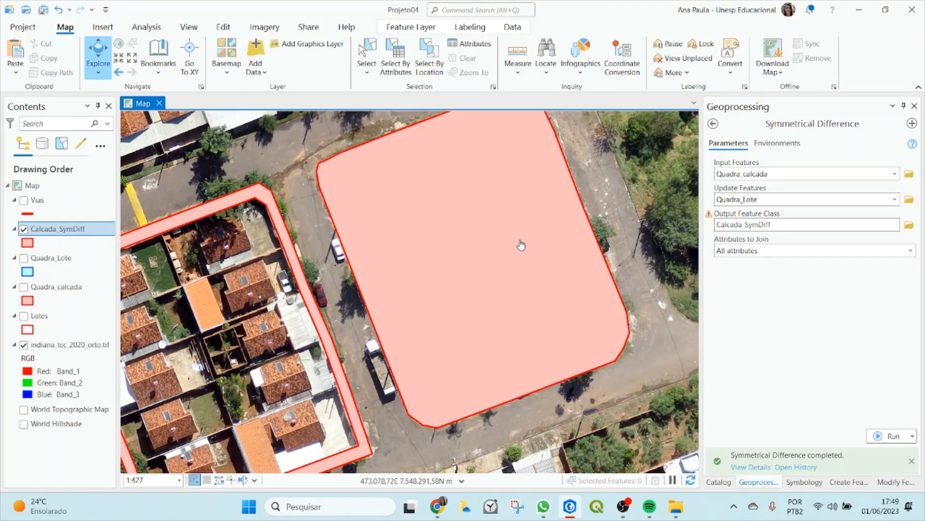
# Show Quadra_Lote, move it above Calcada_SymDiff in the drawing order to check which blocks it covers, and hide it again.
pyautogui.click(23, 257)
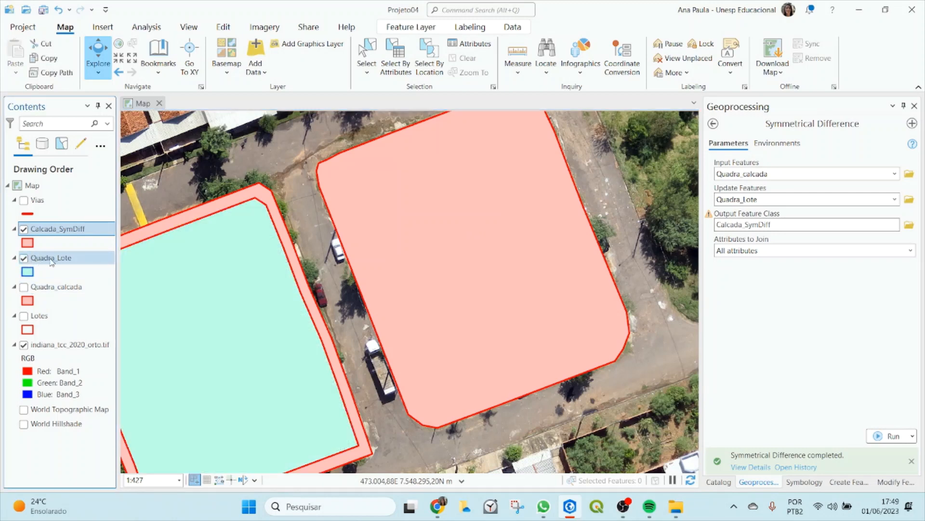
pyautogui.moveTo(52, 260)
pyautogui.mouseDown()
pyautogui.moveTo(62, 231)
pyautogui.moveTo(27, 234)
pyautogui.mouseUp()
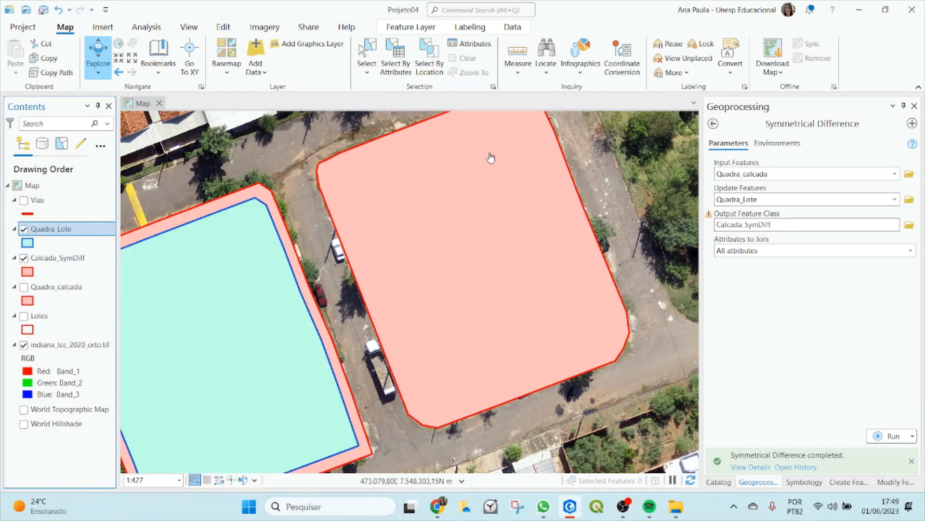
pyautogui.click(24, 229)
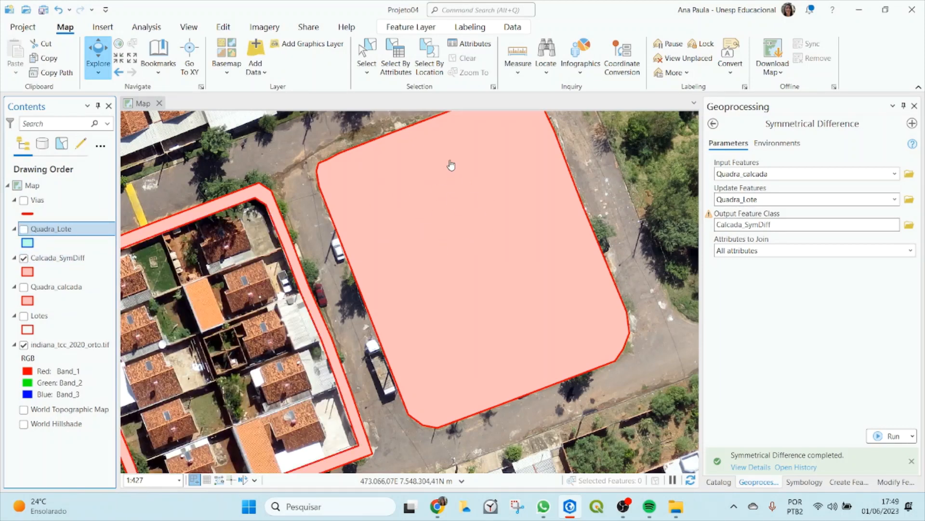
# Delete the solid polygon covering the adjacent block from Calcada_SymDiff and check the remaining sidewalk ring.
pyautogui.click(367, 53)
pyautogui.click(477, 205)
pyautogui.press('Delete')
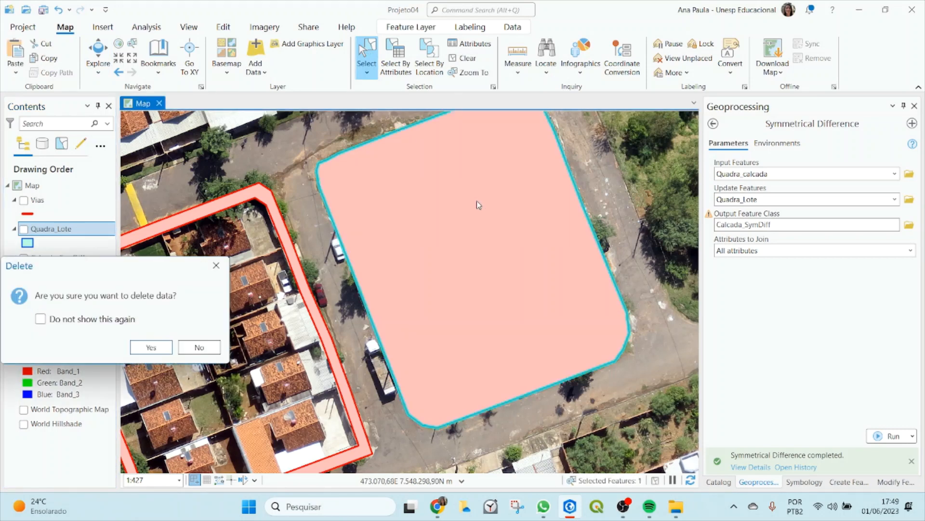
pyautogui.click(151, 347)
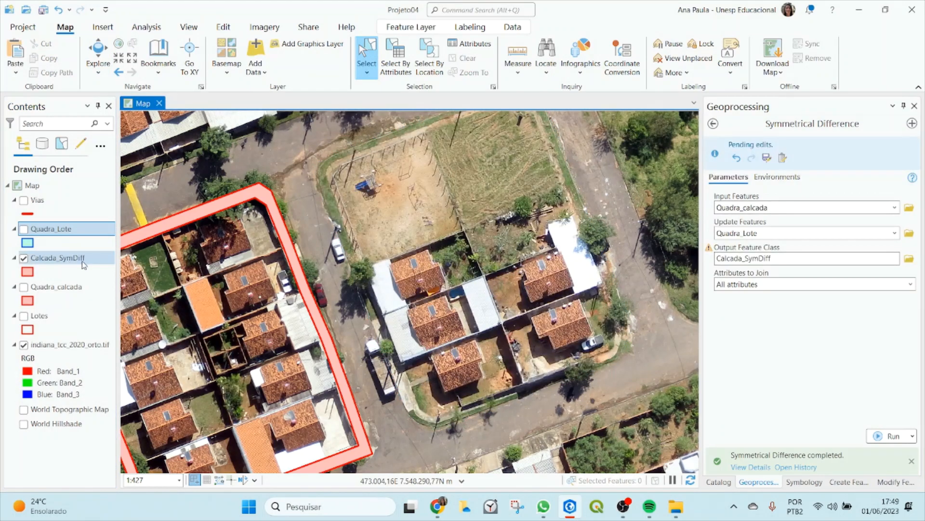
pyautogui.click(97, 54)
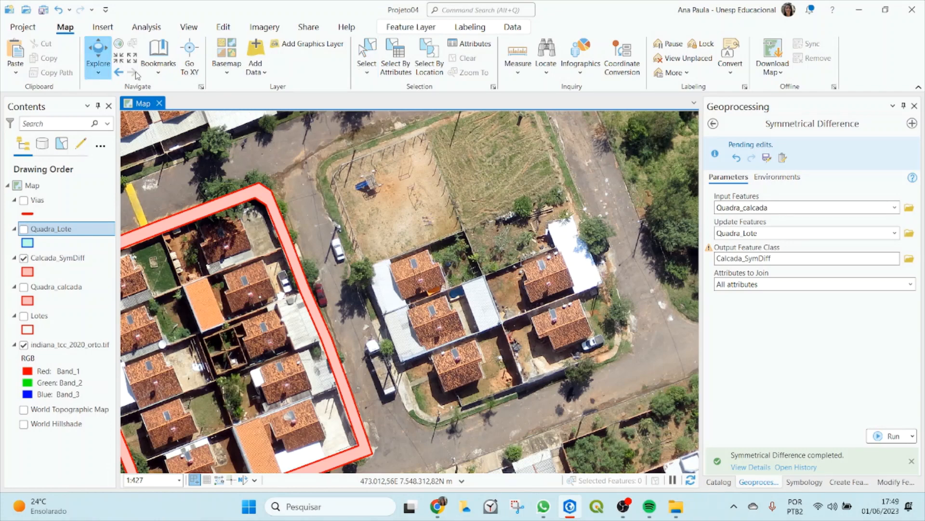
pyautogui.moveTo(418, 258); pyautogui.dragTo(575, 212)
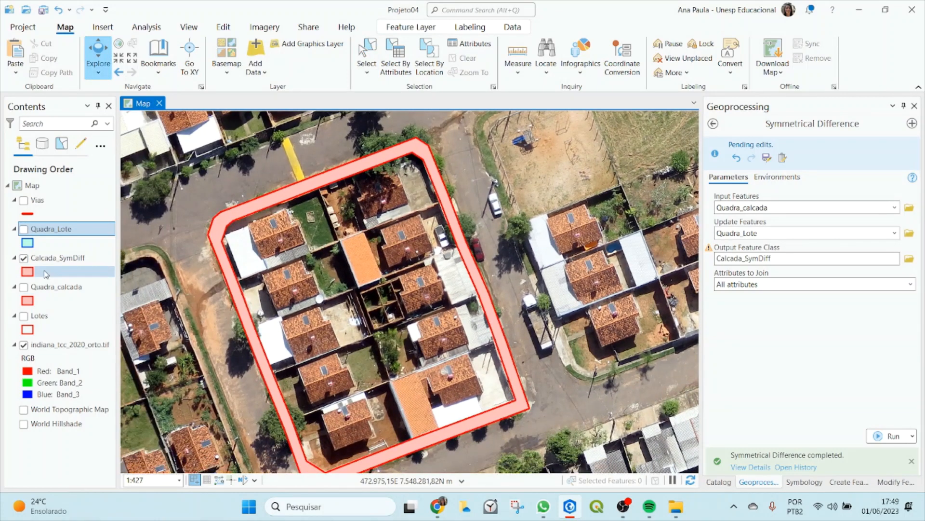
# Briefly overlay Quadra_calcada for comparison, and restyle Calcada_SymDiff with a light pink fill and a dark magenta outline.
pyautogui.click(23, 287)
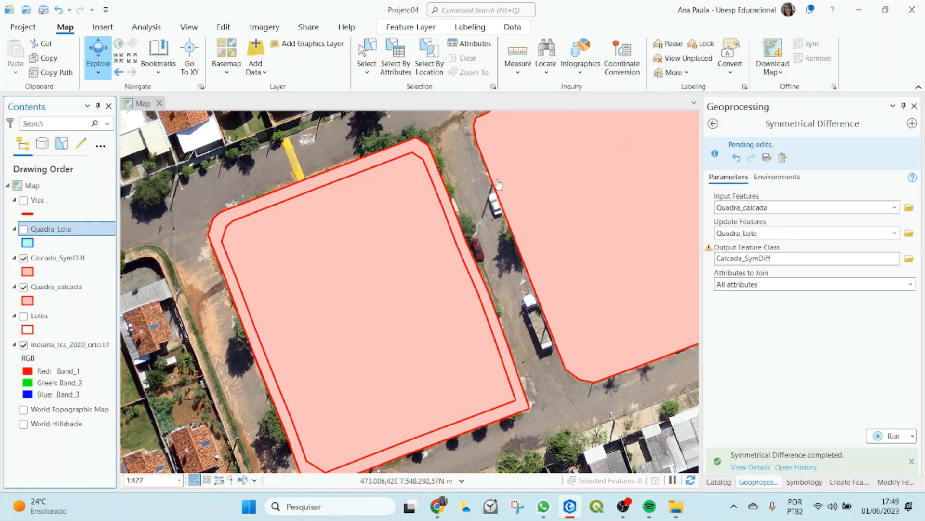
pyautogui.click(23, 287)
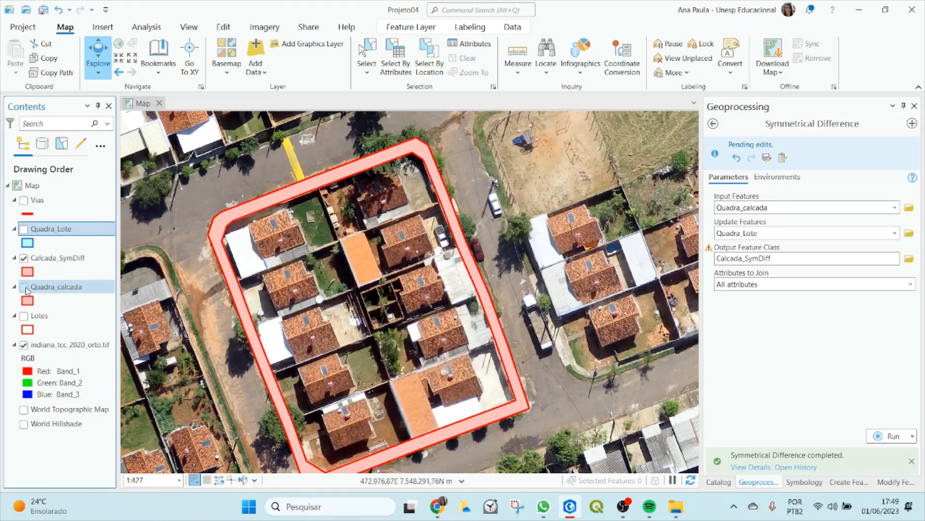
pyautogui.click(27, 272)
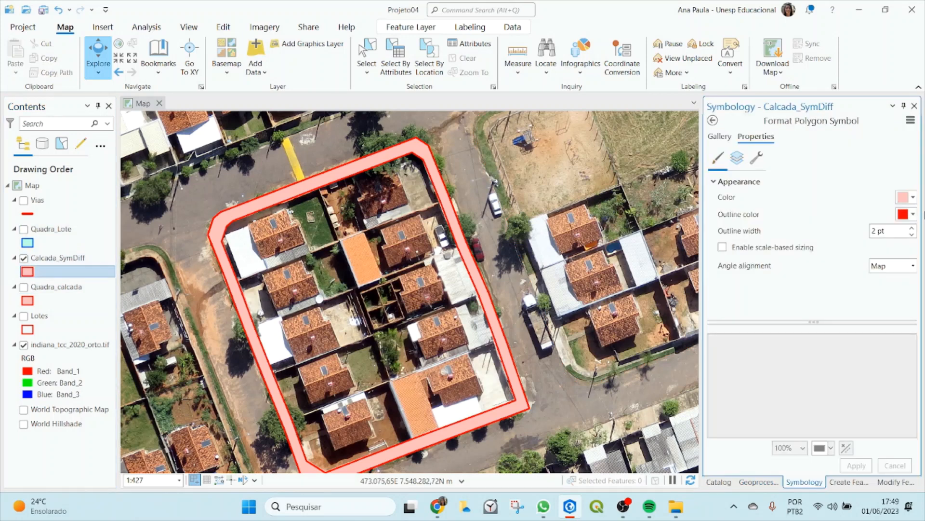
pyautogui.click(912, 198)
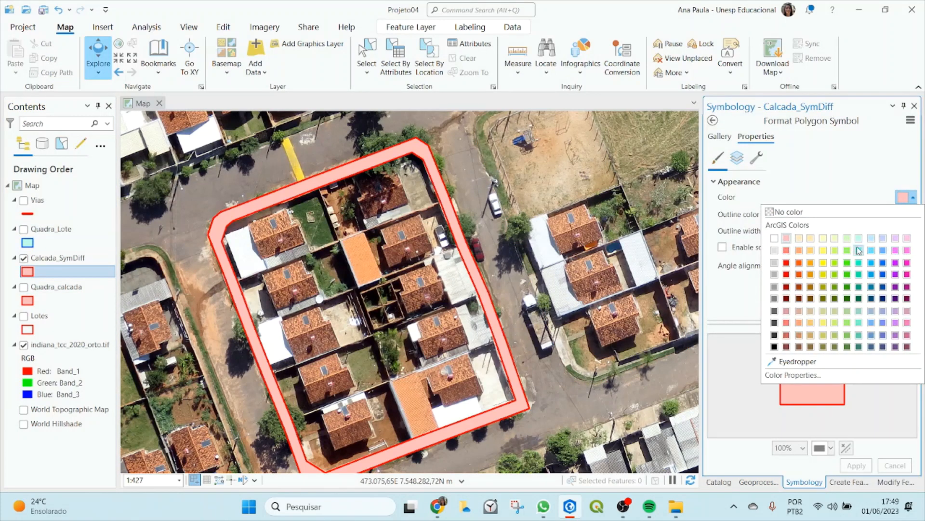
pyautogui.click(849, 245)
pyautogui.click(912, 198)
pyautogui.click(907, 237)
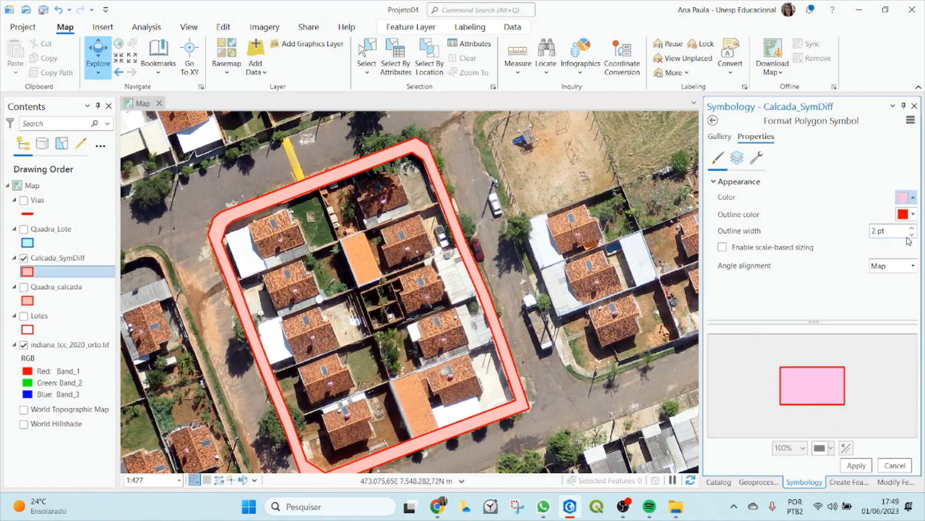
pyautogui.click(913, 214)
pyautogui.click(908, 304)
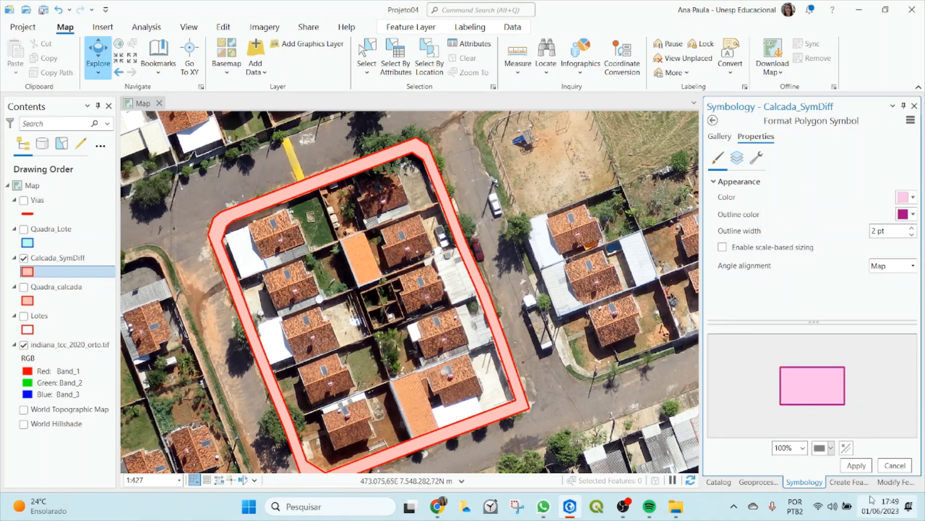
pyautogui.click(863, 465)
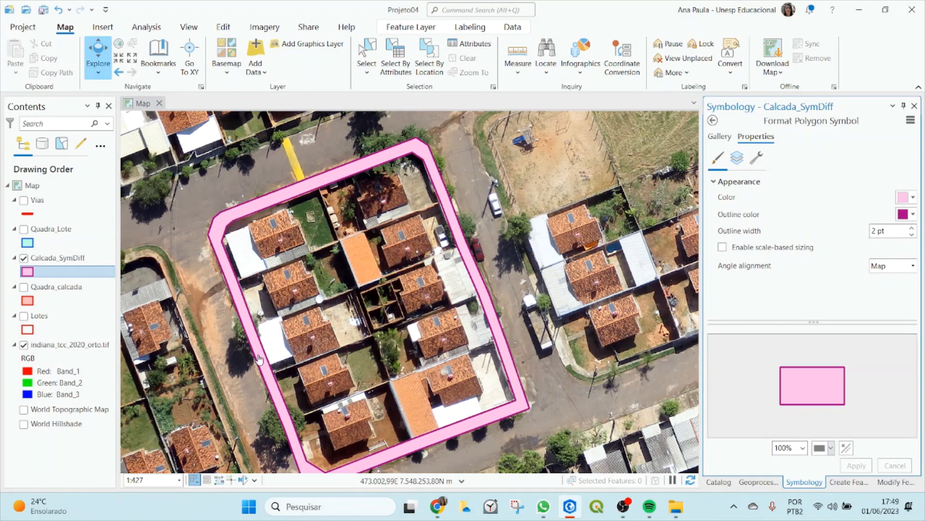
# Toggle the visibility of Calcada_SymDiff to compare the sidewalk ring with the orthophoto, leaving the layer shown.
pyautogui.click(23, 259)
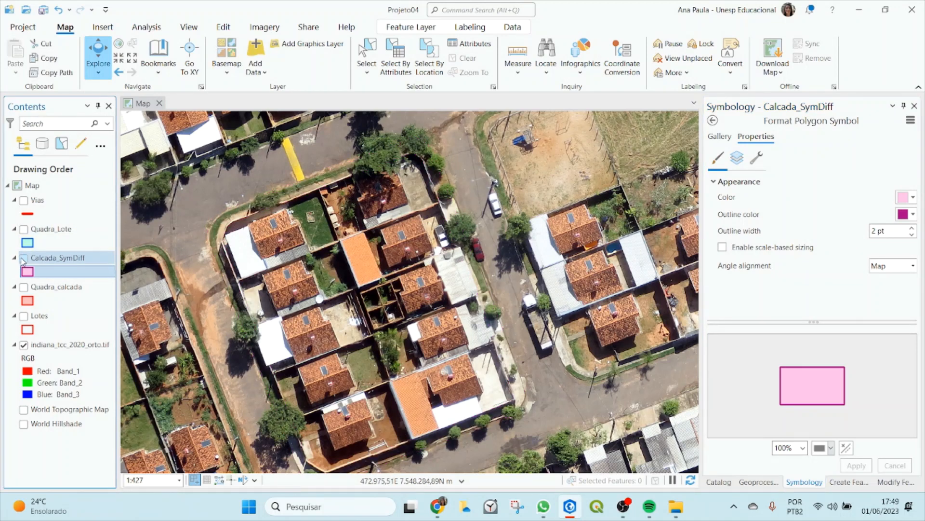
pyautogui.click(23, 259)
pyautogui.click(23, 259)
pyautogui.click(23, 258)
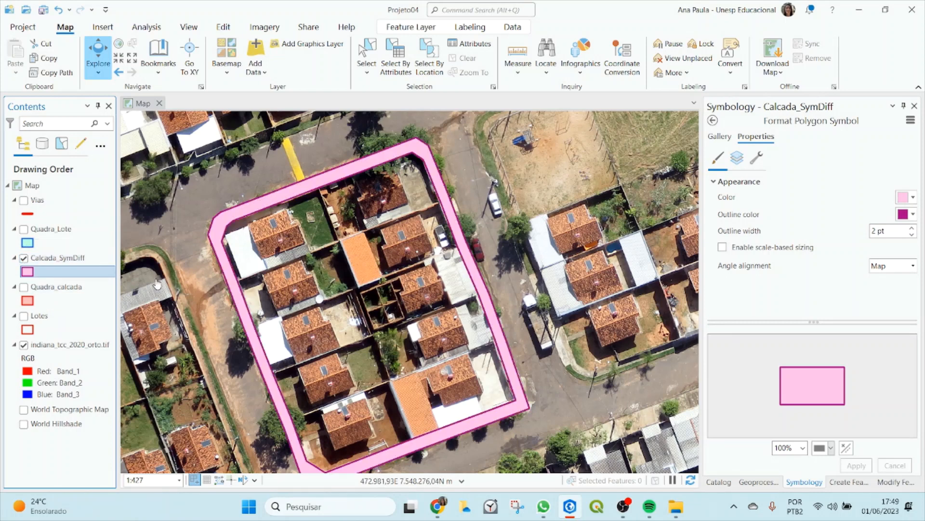
# Open the Quadra_calcada attribute table, show the layer, and select each record in turn to identify the polygon of the ringed block.
pyautogui.rightClick(64, 290)
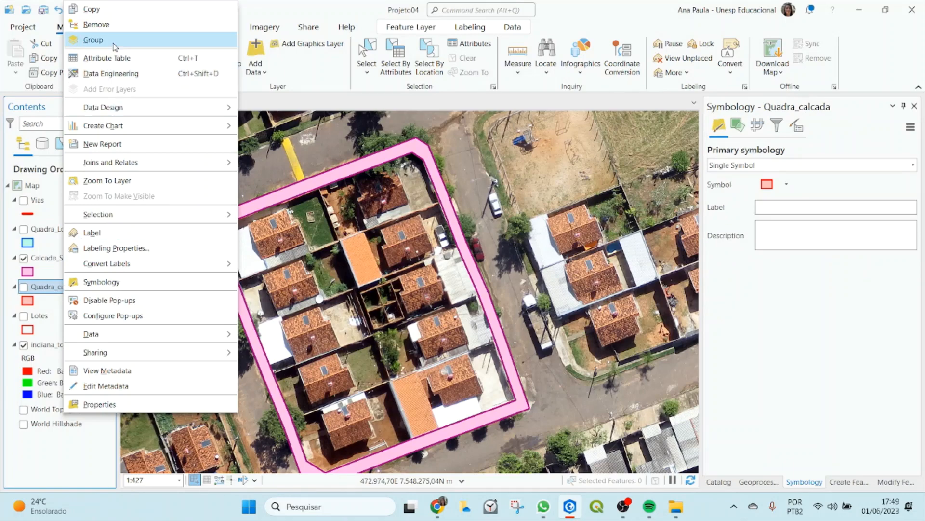
pyautogui.click(107, 58)
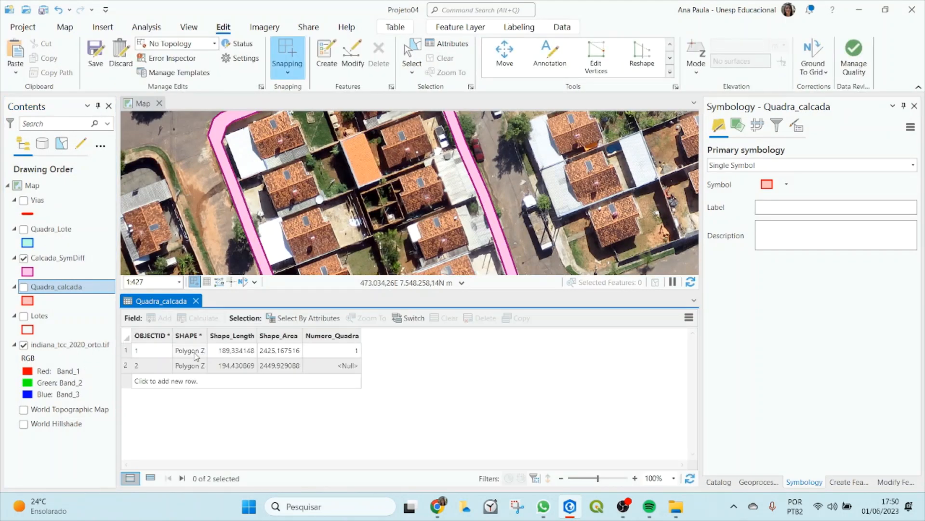
pyautogui.click(147, 351)
pyautogui.click(127, 352)
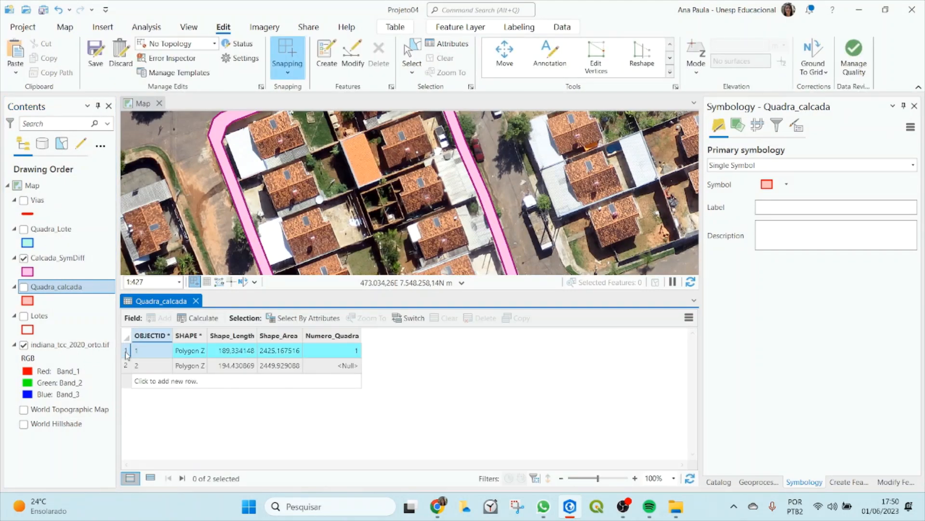
pyautogui.click(23, 287)
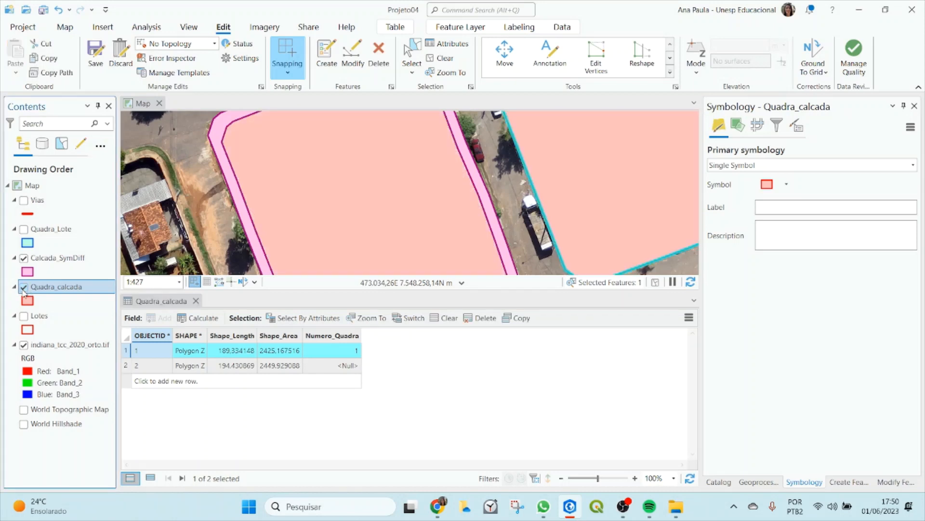
pyautogui.click(127, 366)
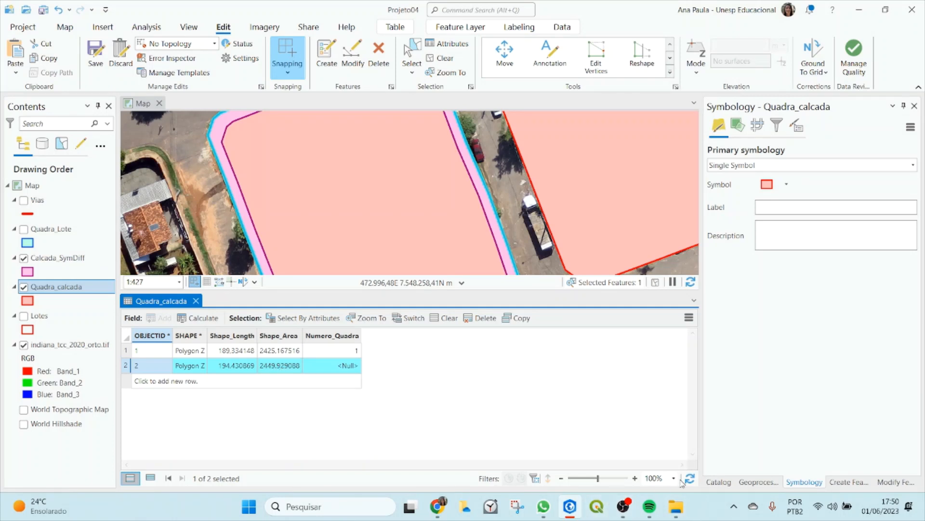
# Switch to the Windows Calculator and enter the block's Quadra_calcada area, rounded to 2449,93.
pyautogui.press('XF86Calculator')
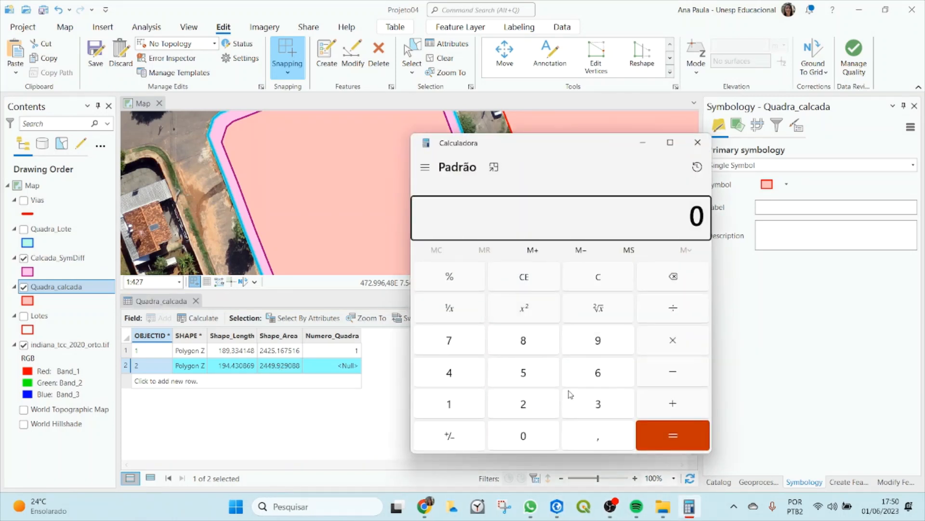
pyautogui.click(537, 416)
pyautogui.click(456, 376)
pyautogui.click(456, 376)
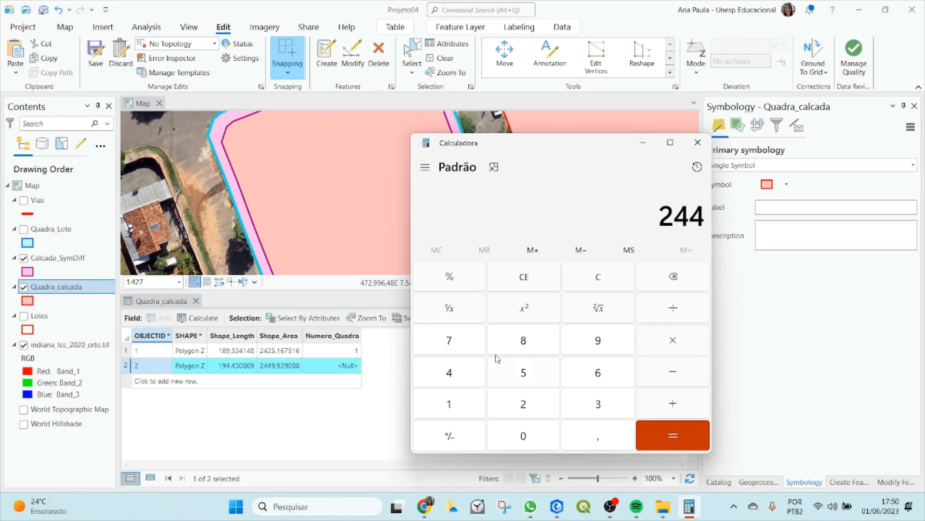
pyautogui.click(593, 340)
pyautogui.click(610, 437)
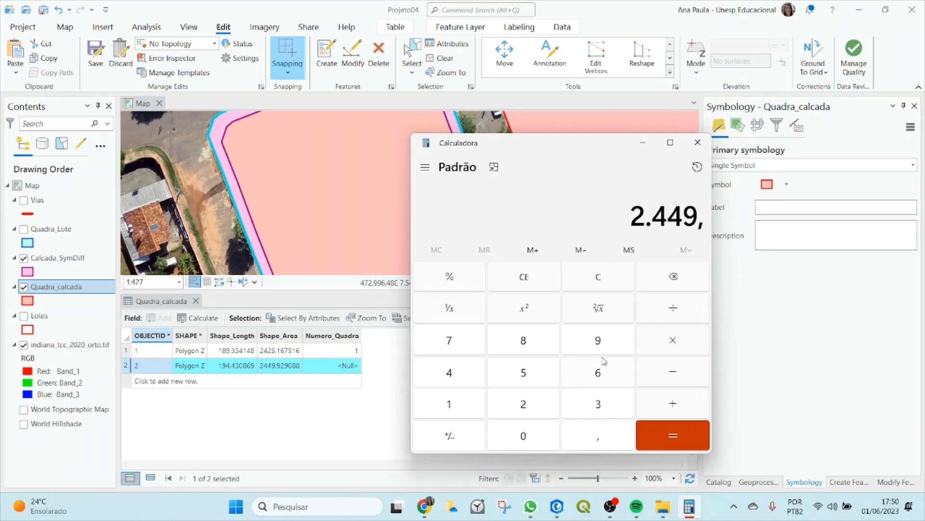
pyautogui.click(599, 342)
pyautogui.click(606, 406)
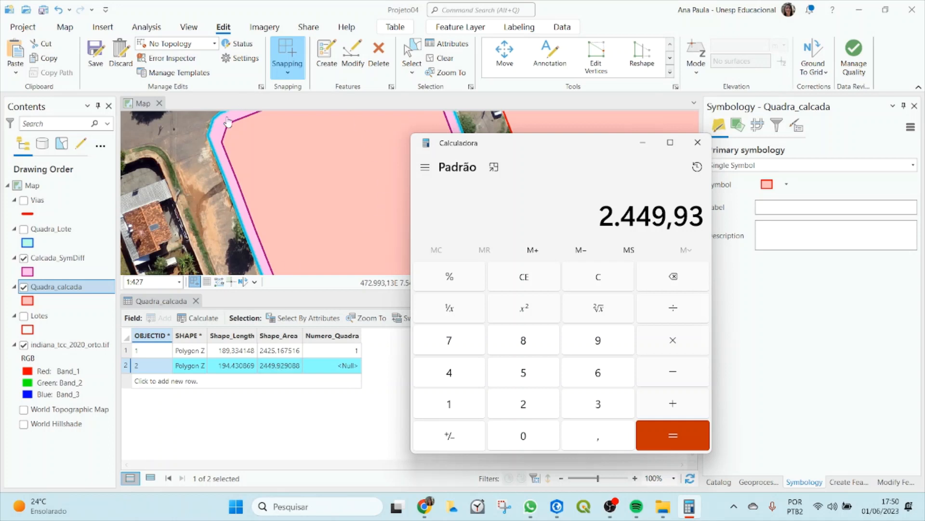
# Display only Quadra_Lote over the orthophoto, open its attribute table and select its single record to read the area.
pyautogui.scroll(-2, 186, 178)
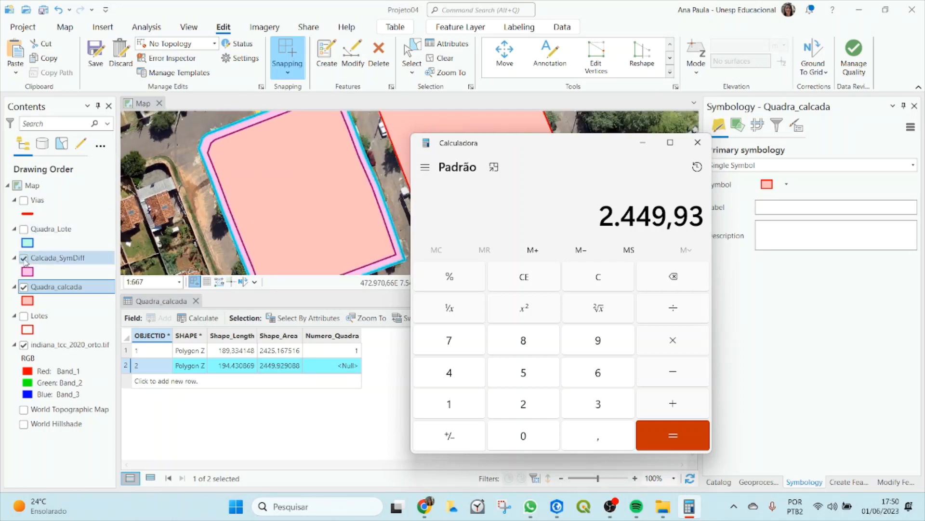
pyautogui.click(23, 259)
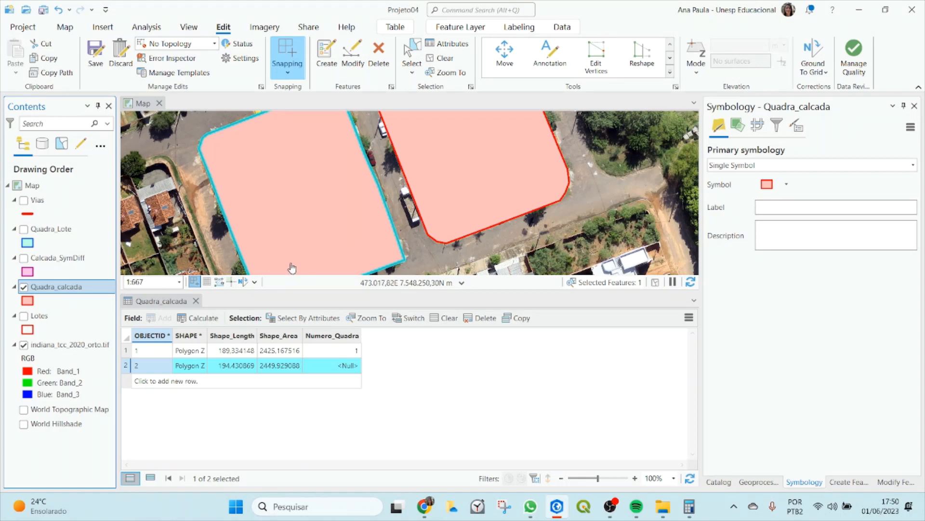
pyautogui.click(24, 289)
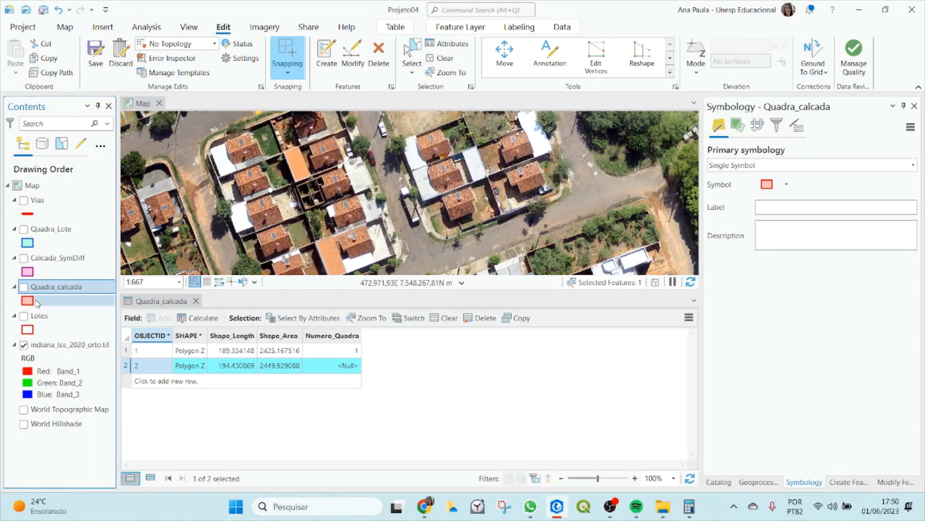
pyautogui.click(24, 229)
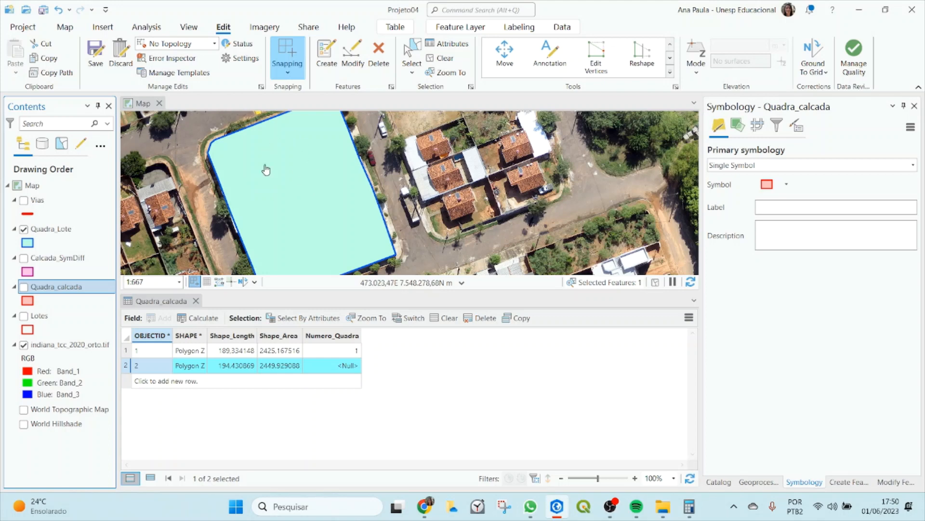
pyautogui.rightClick(60, 229)
pyautogui.click(97, 132)
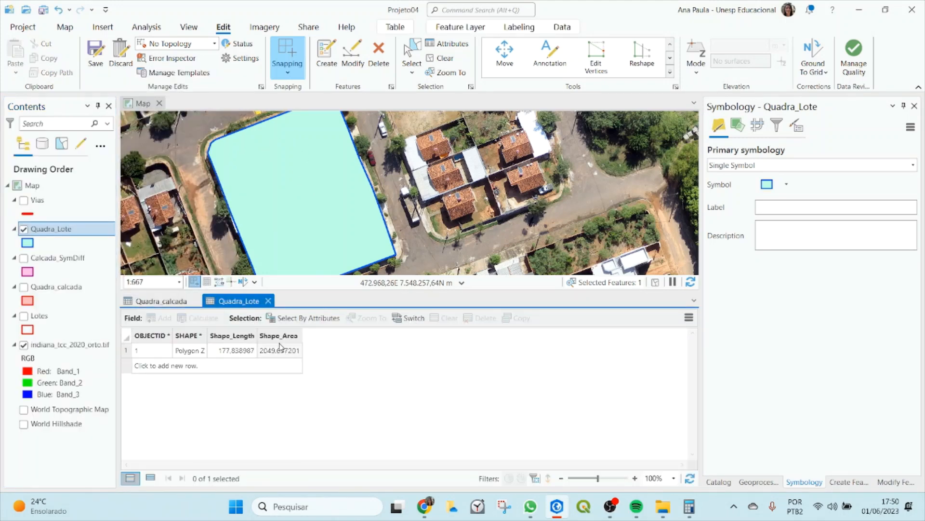
pyautogui.click(125, 351)
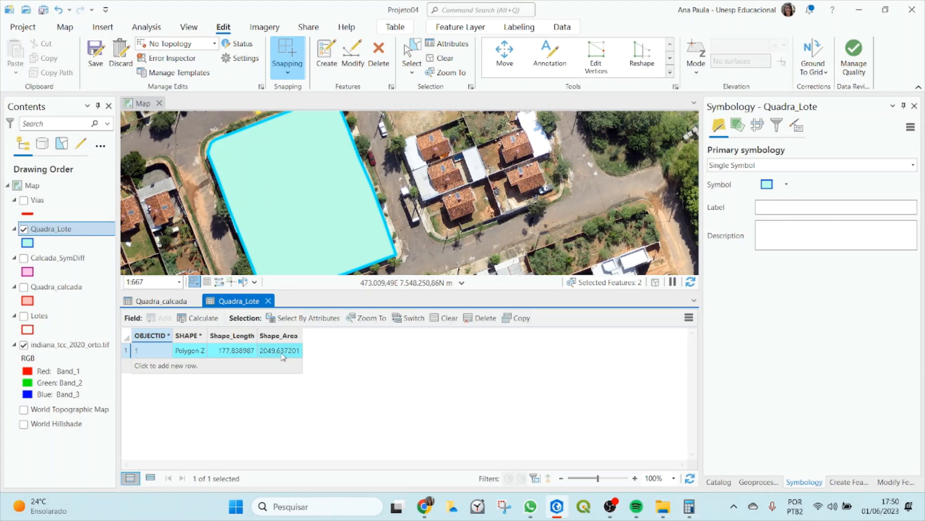
# Subtract the Quadra_Lote area, 2049,63, from the value in the Calculator.
pyautogui.click(685, 515)
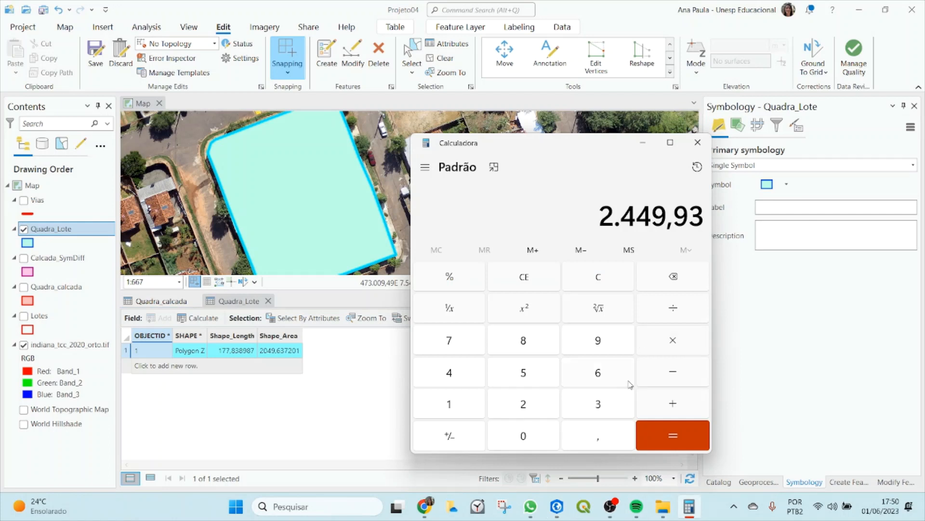
pyautogui.click(694, 383)
pyautogui.write('2049,')
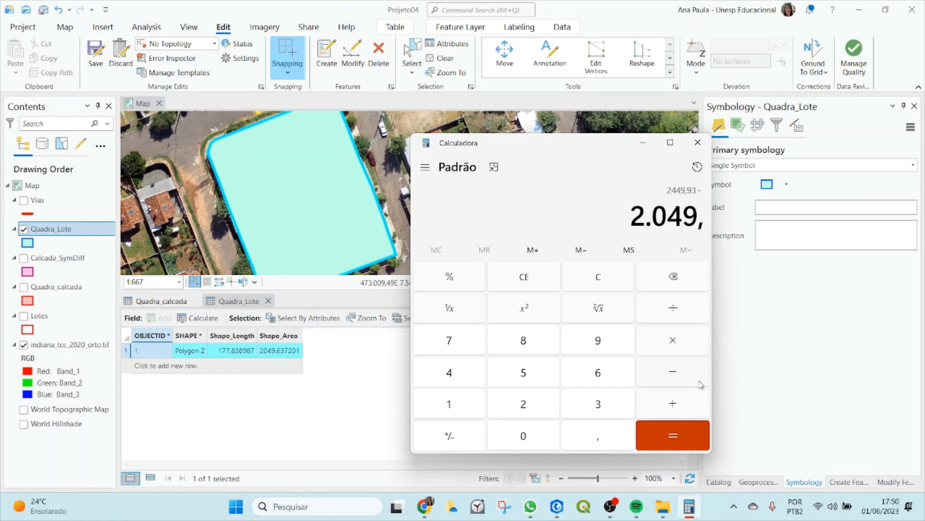
pyautogui.write('6')
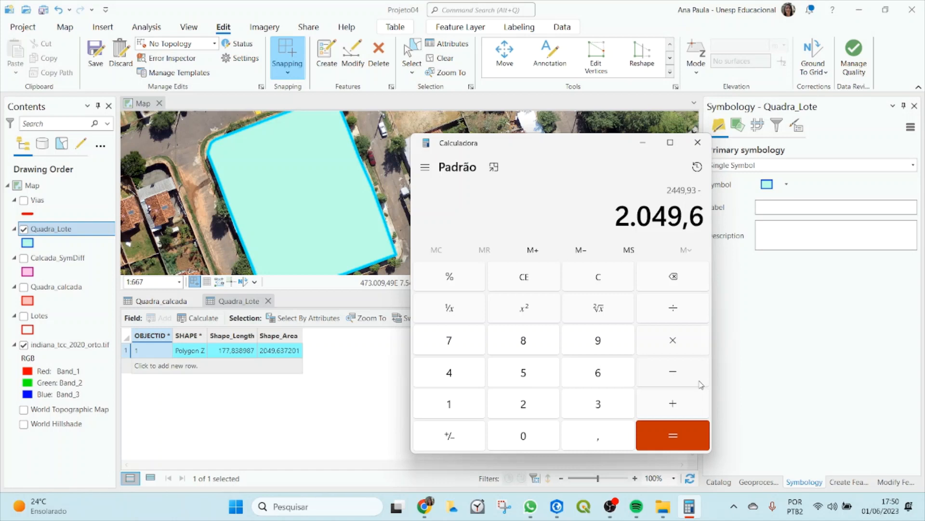
pyautogui.write('3')
pyautogui.press('Return')
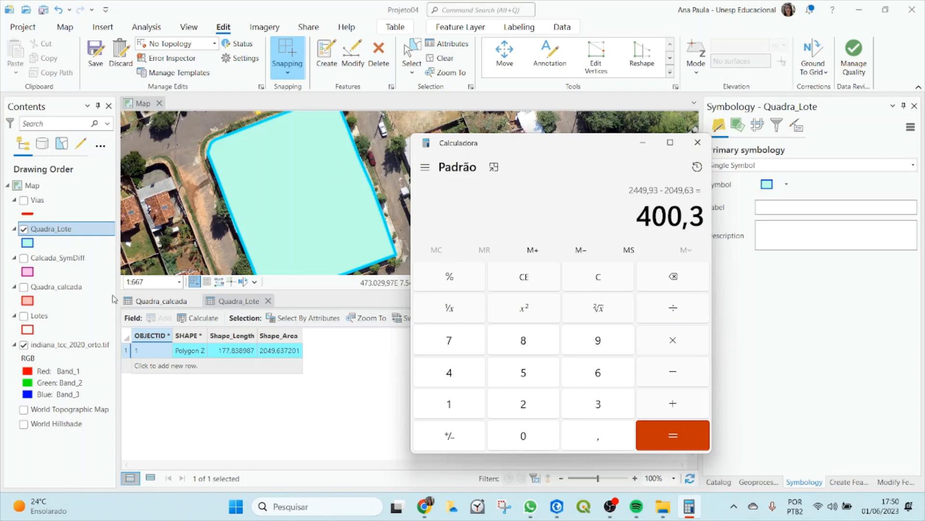
# Show Calcada_SymDiff again, hide Quadra_Lote, and open the Calcada_SymDiff attribute table.
pyautogui.click(23, 258)
pyautogui.click(23, 229)
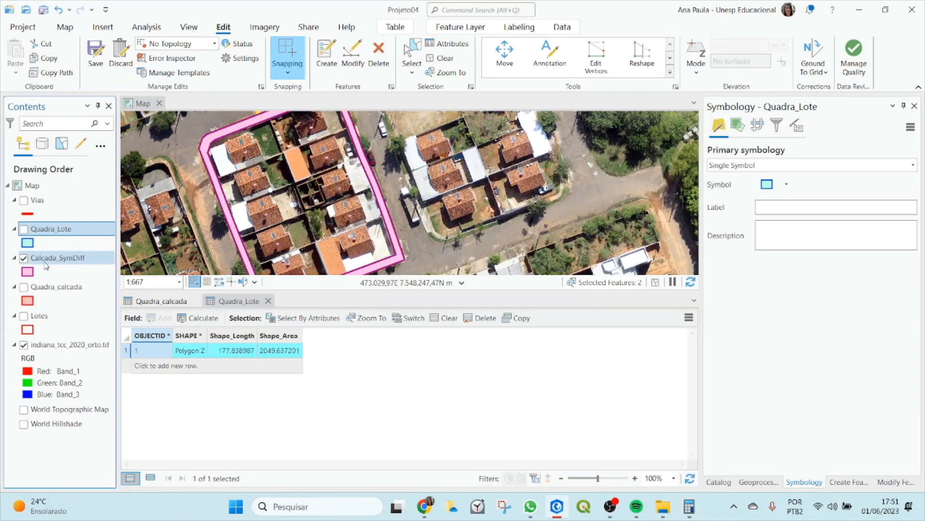
pyautogui.rightClick(66, 259)
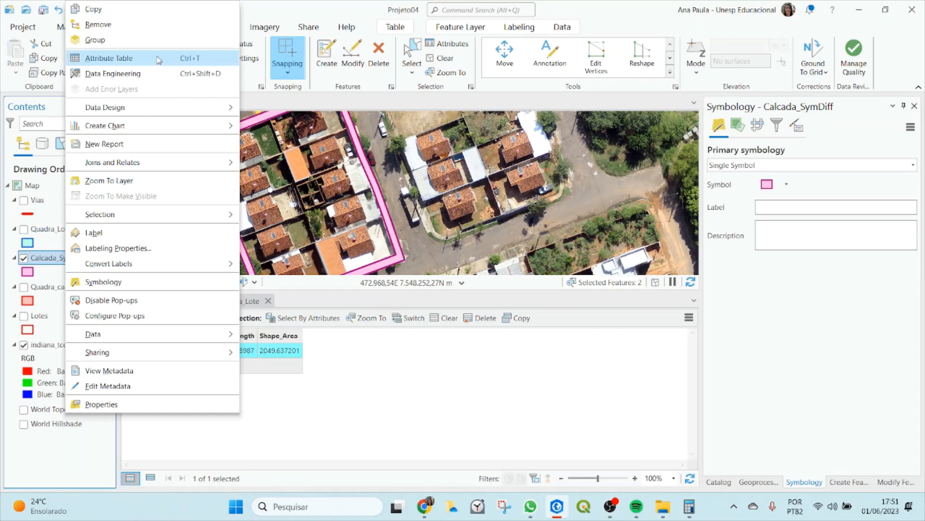
pyautogui.click(158, 59)
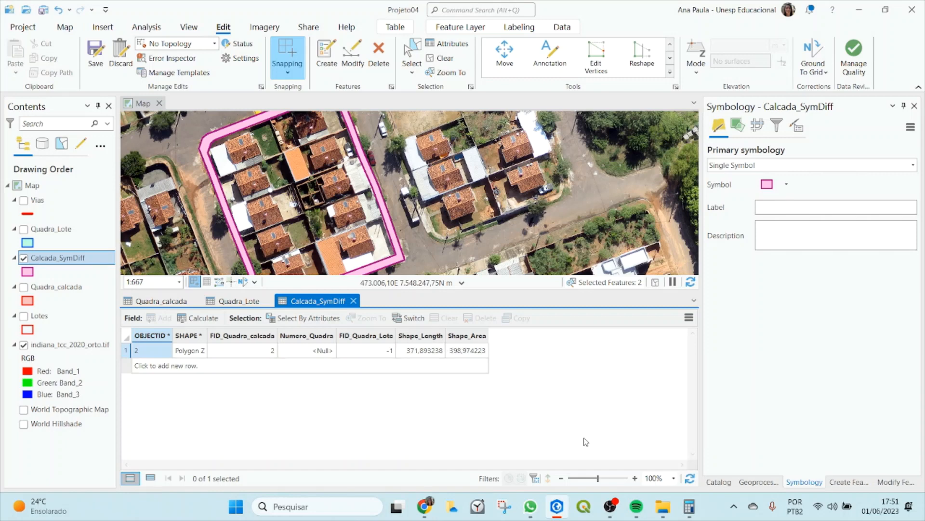
# Compare the calculated difference with the Shape_Area of Calcada_SymDiff, close the Calculator and view the sidewalk ring in its surroundings.
pyautogui.click(689, 507)
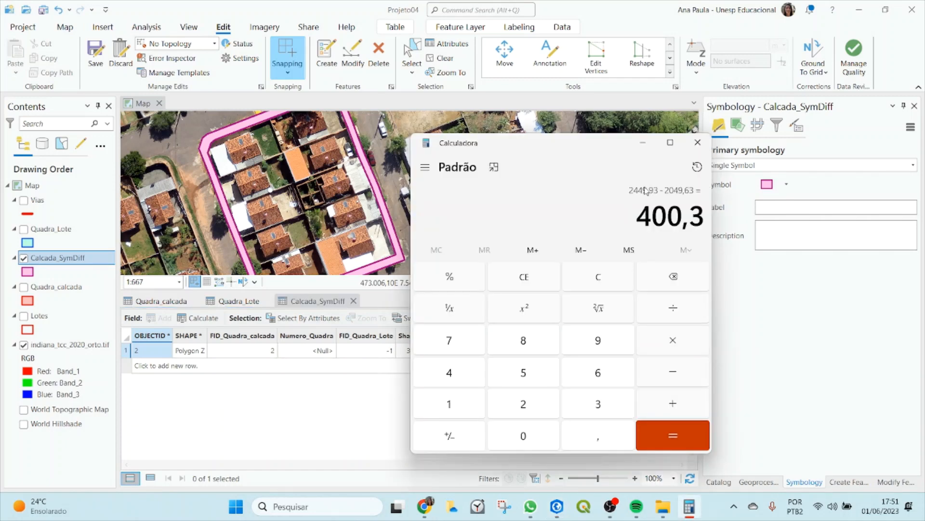
pyautogui.moveTo(602, 150); pyautogui.dragTo(710, 173)
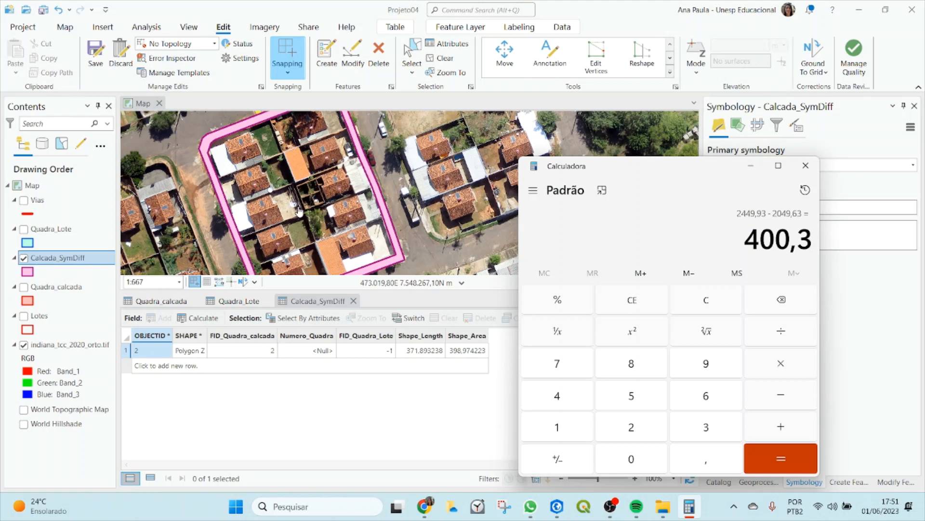
pyautogui.click(806, 166)
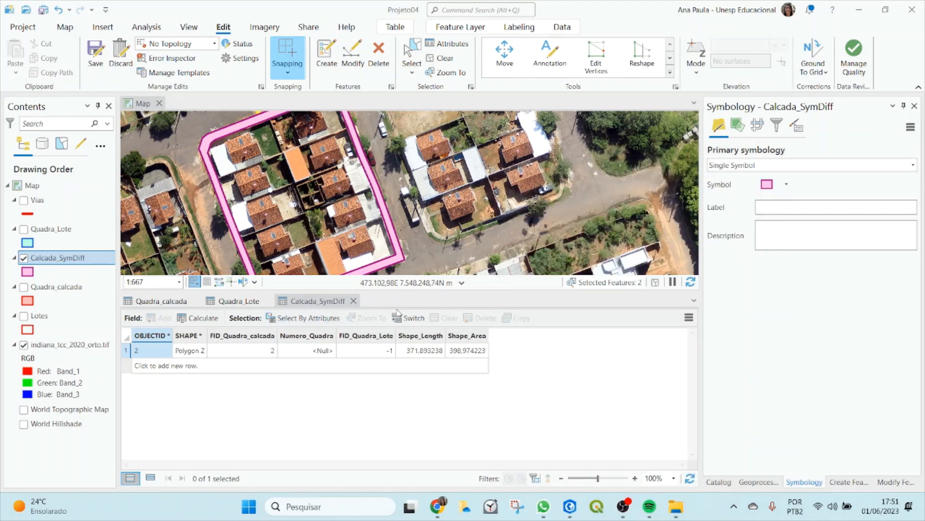
pyautogui.scroll(-2, 353, 155)
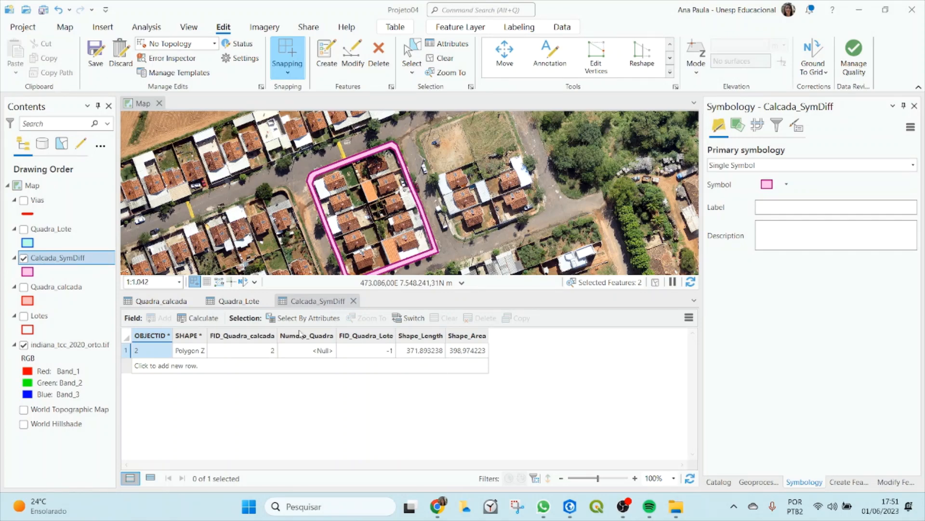
# Close the Calcada_SymDiff, Quadra_Lote and Quadra_calcada attribute tables and inspect the sidewalk ring around the block on the map.
pyautogui.click(354, 300)
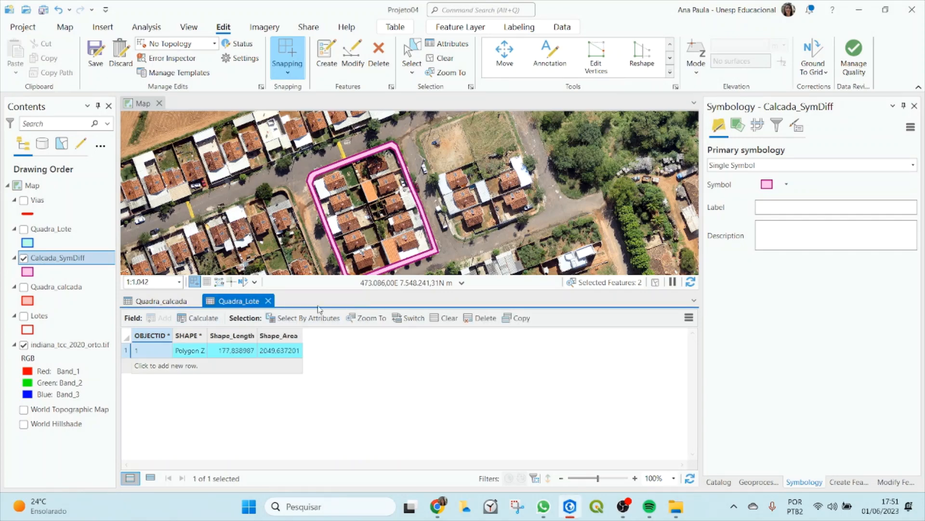
pyautogui.click(270, 300)
pyautogui.click(196, 300)
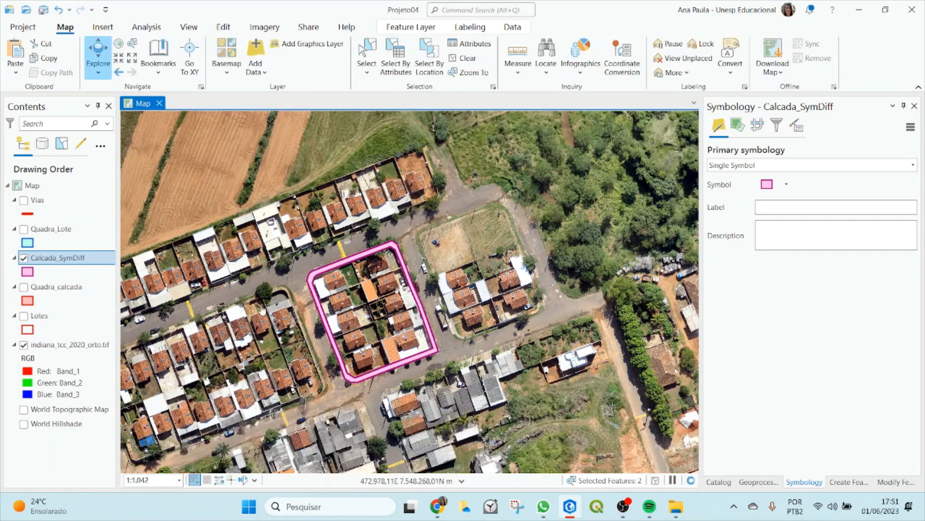
pyautogui.scroll(2, 407, 301)
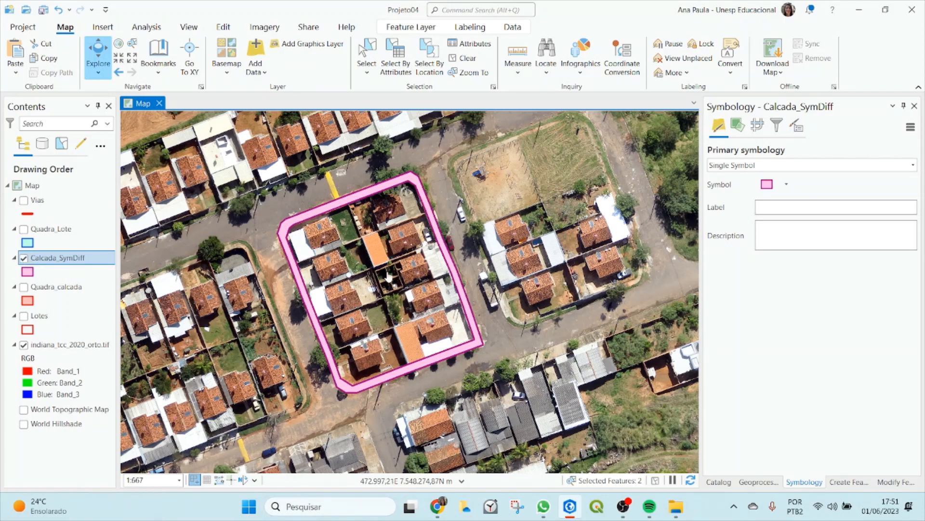
pyautogui.scroll(-2, 374, 315)
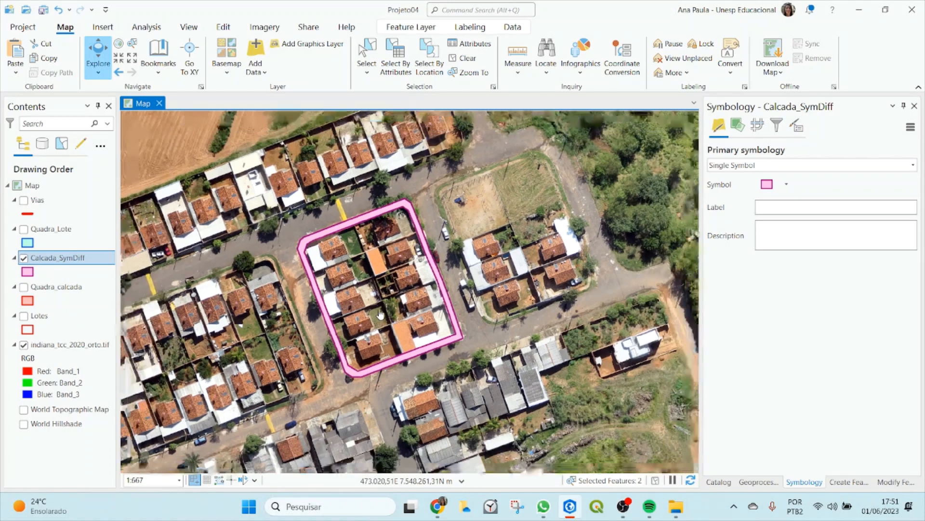
pyautogui.scroll(2, 292, 302)
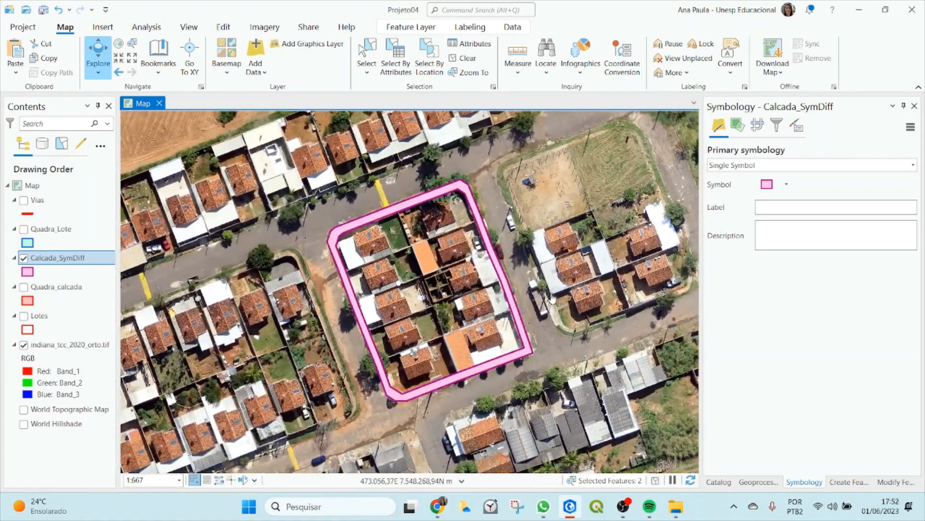
pyautogui.click(623, 514)
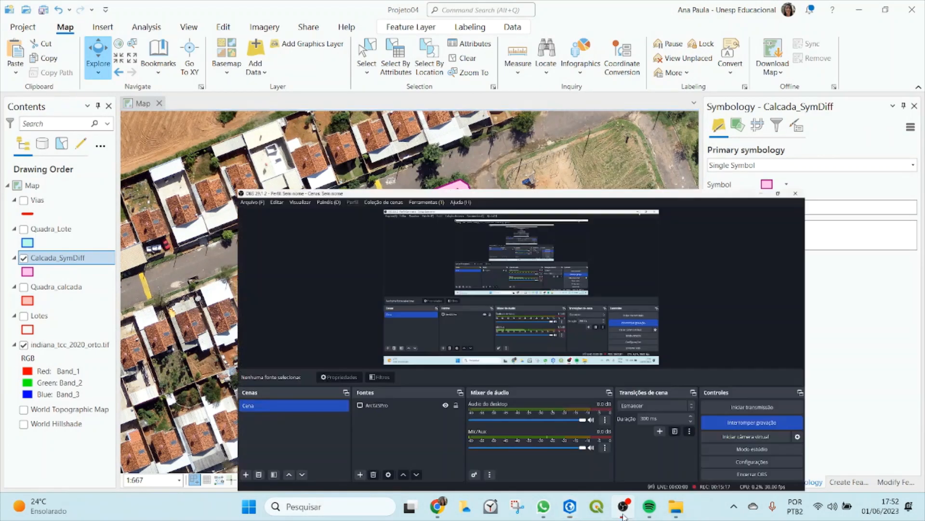